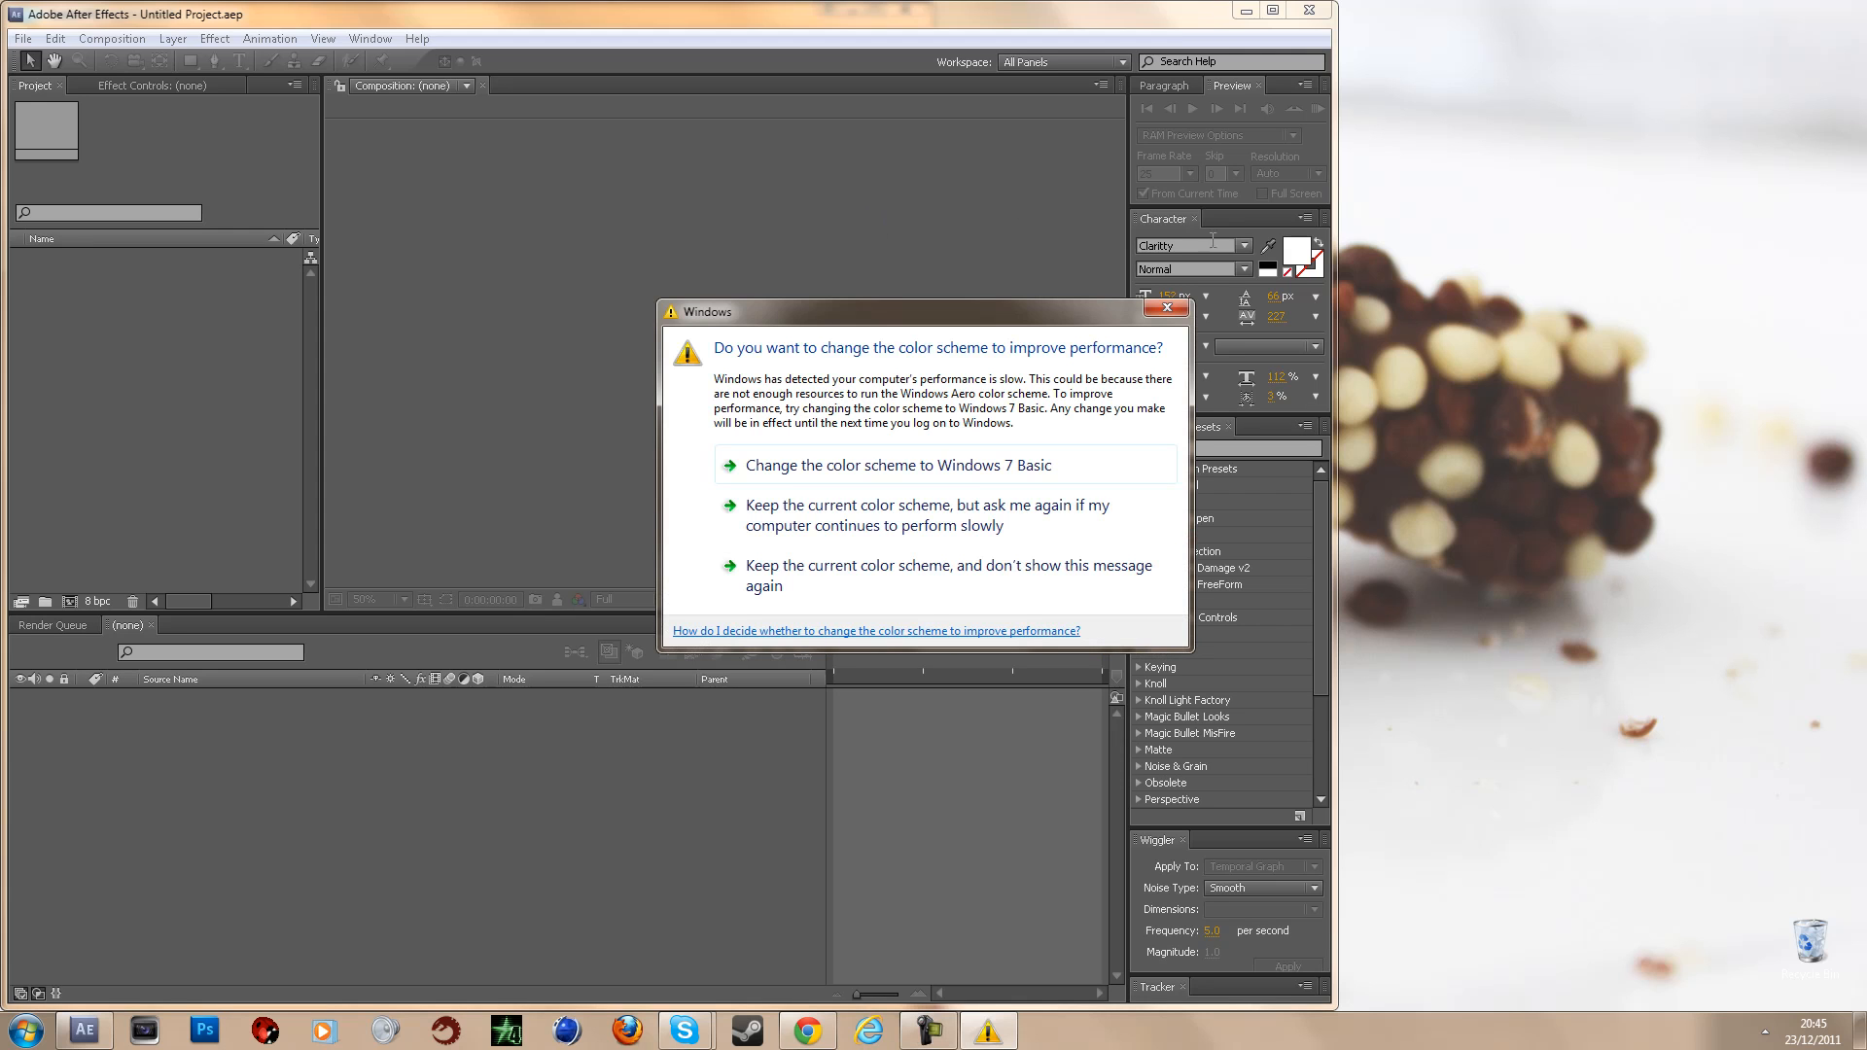
Step: Dismiss the Windows color scheme prompt and maximize the After Effects window
left_click(1166, 309)
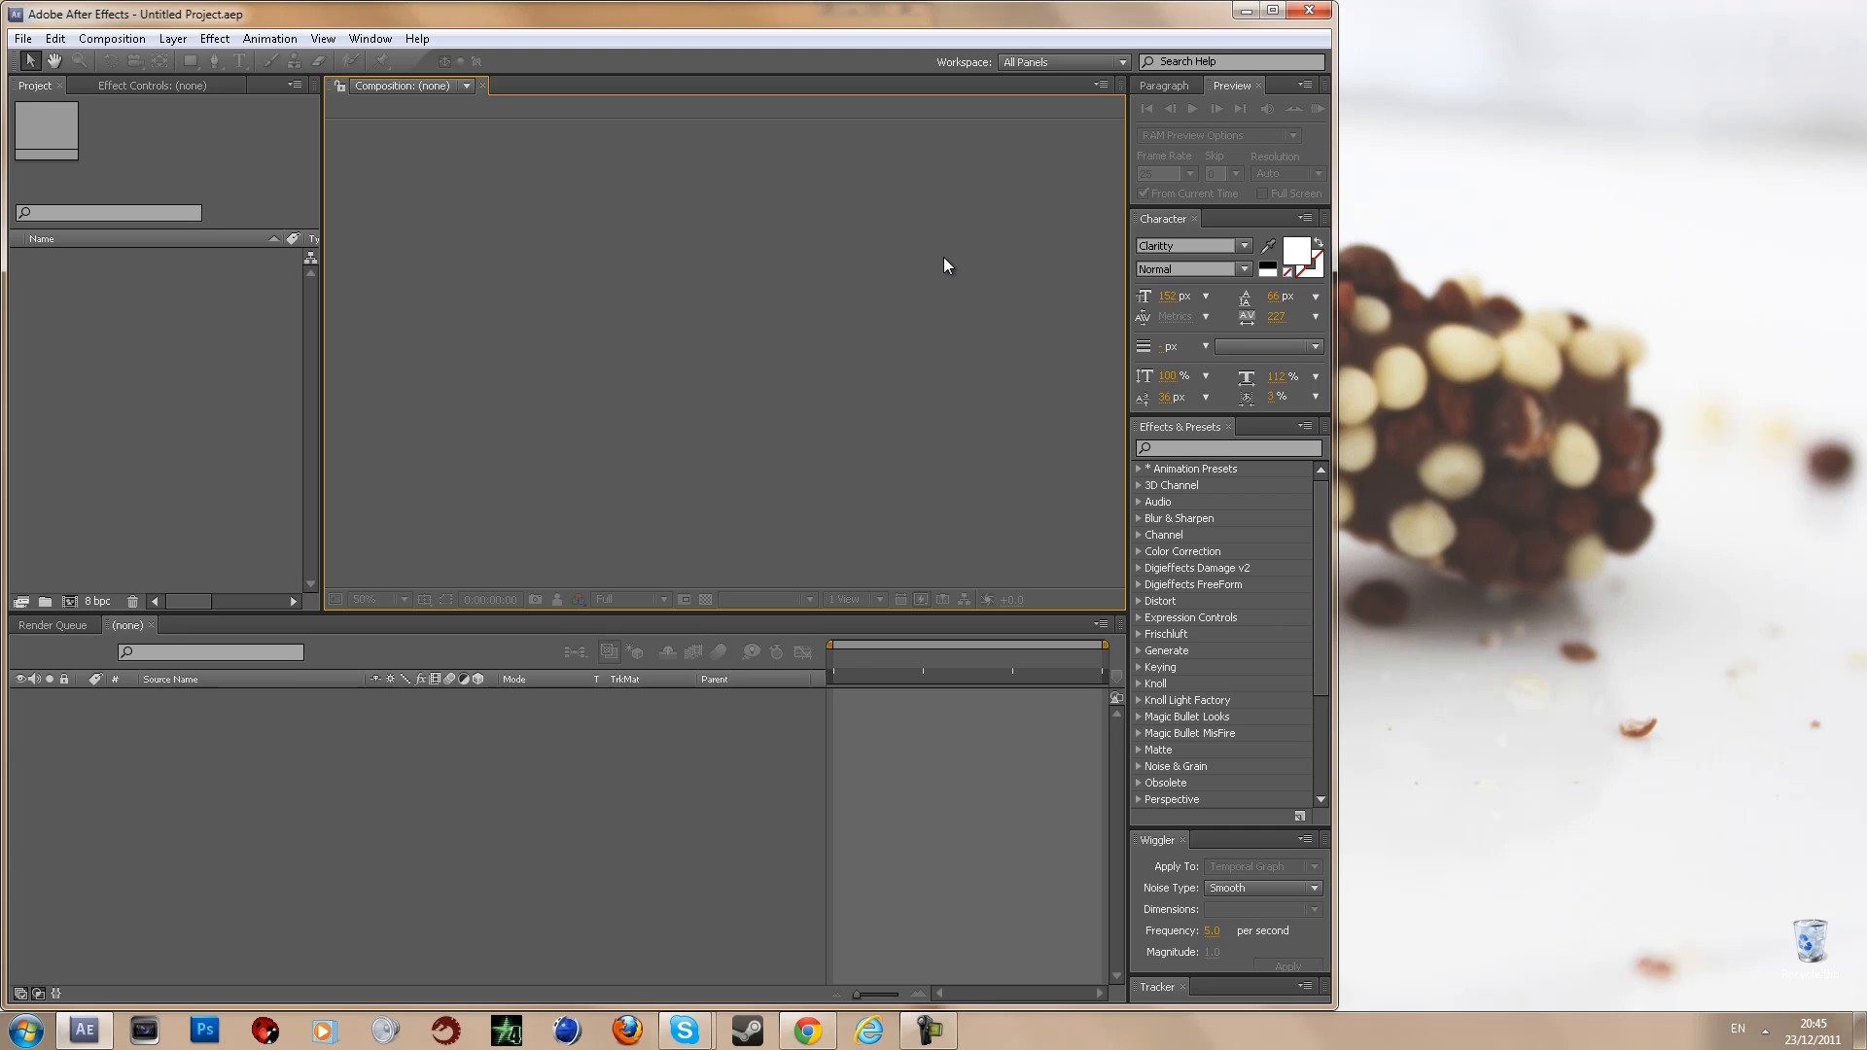
left_click(1271, 10)
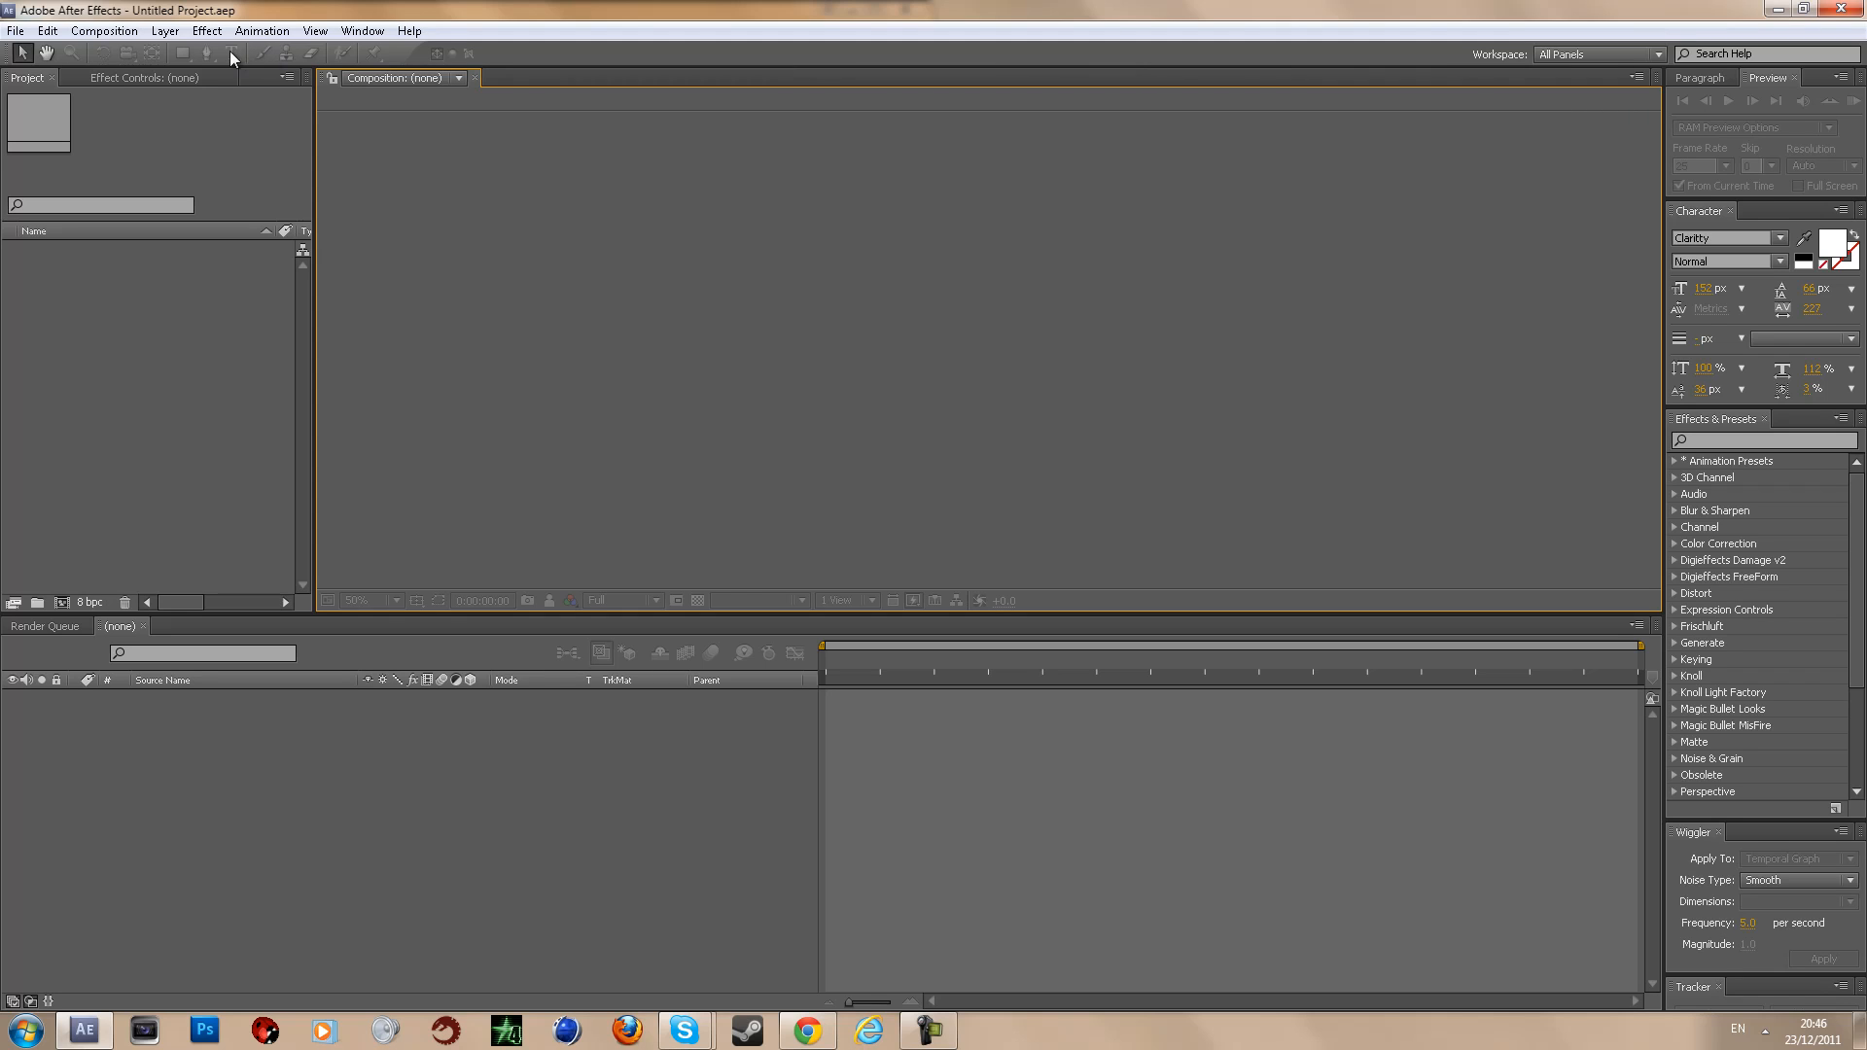
Step: Start a new composition and set its frame rate to 59.94 frames per second
left_click(127, 39)
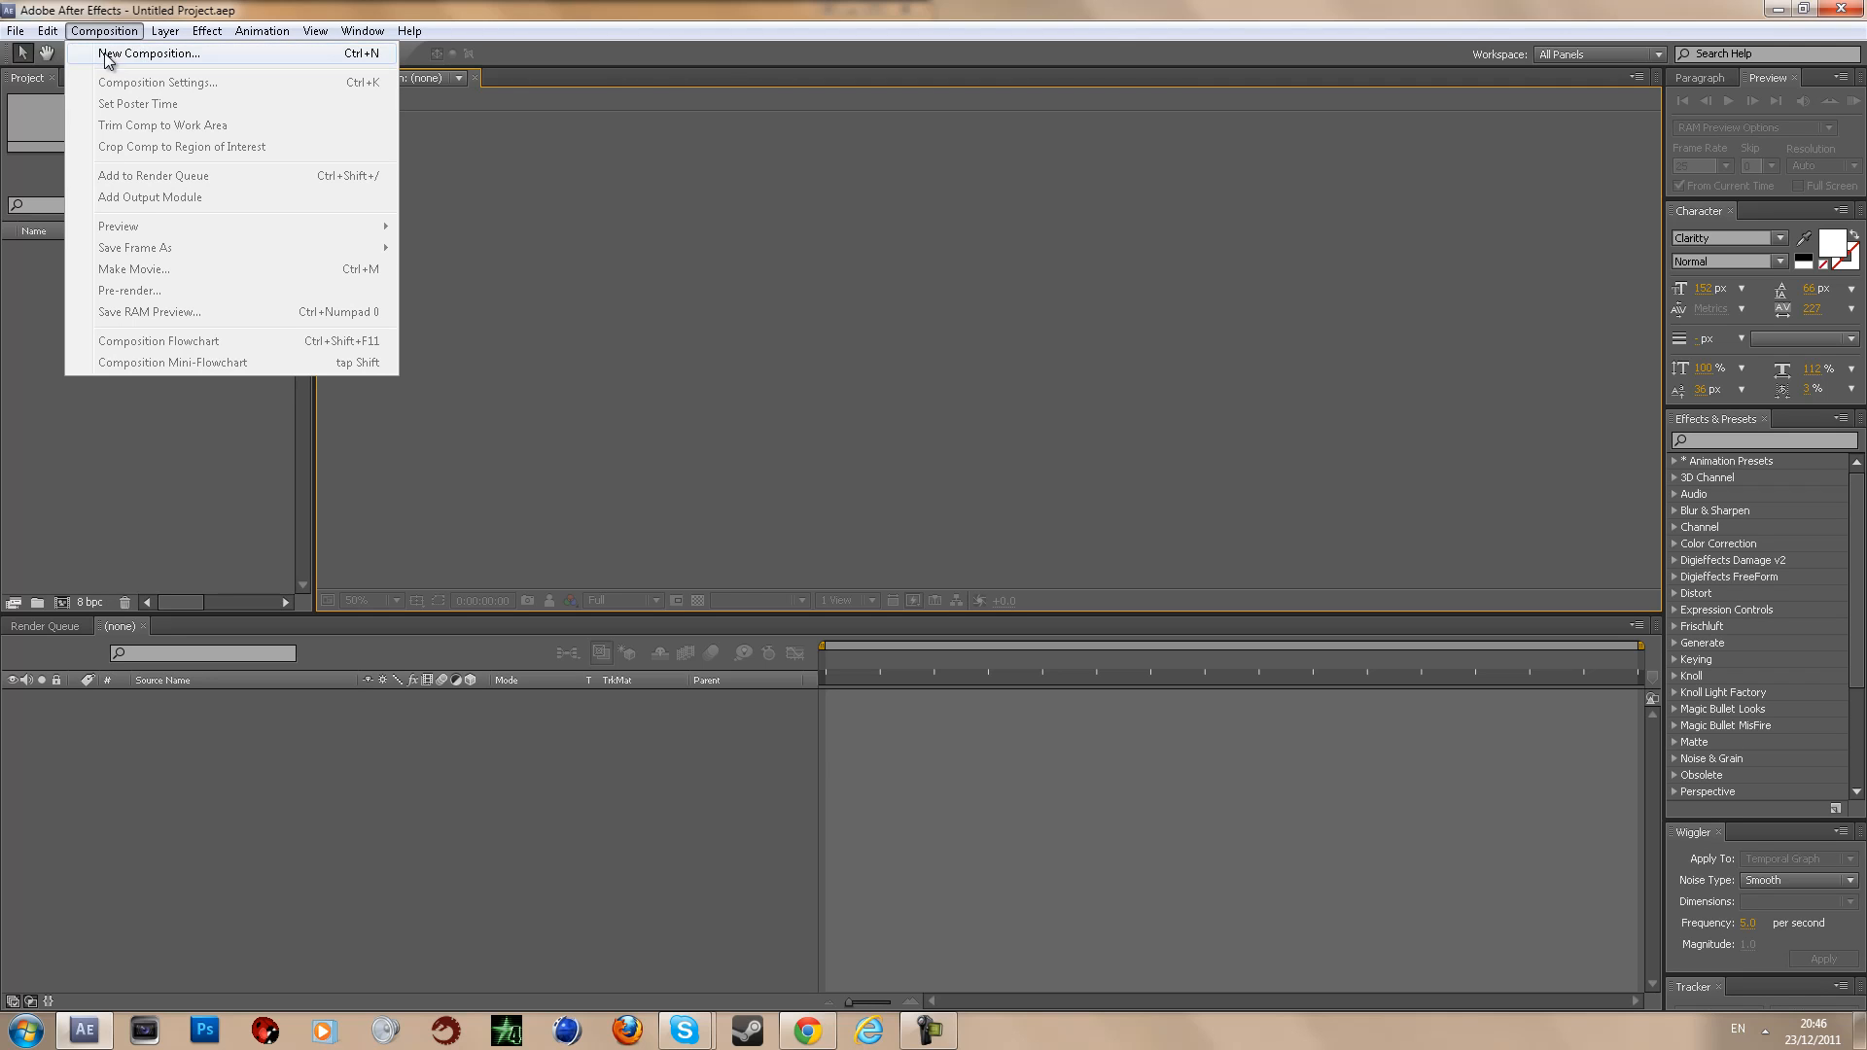
left_click(119, 55)
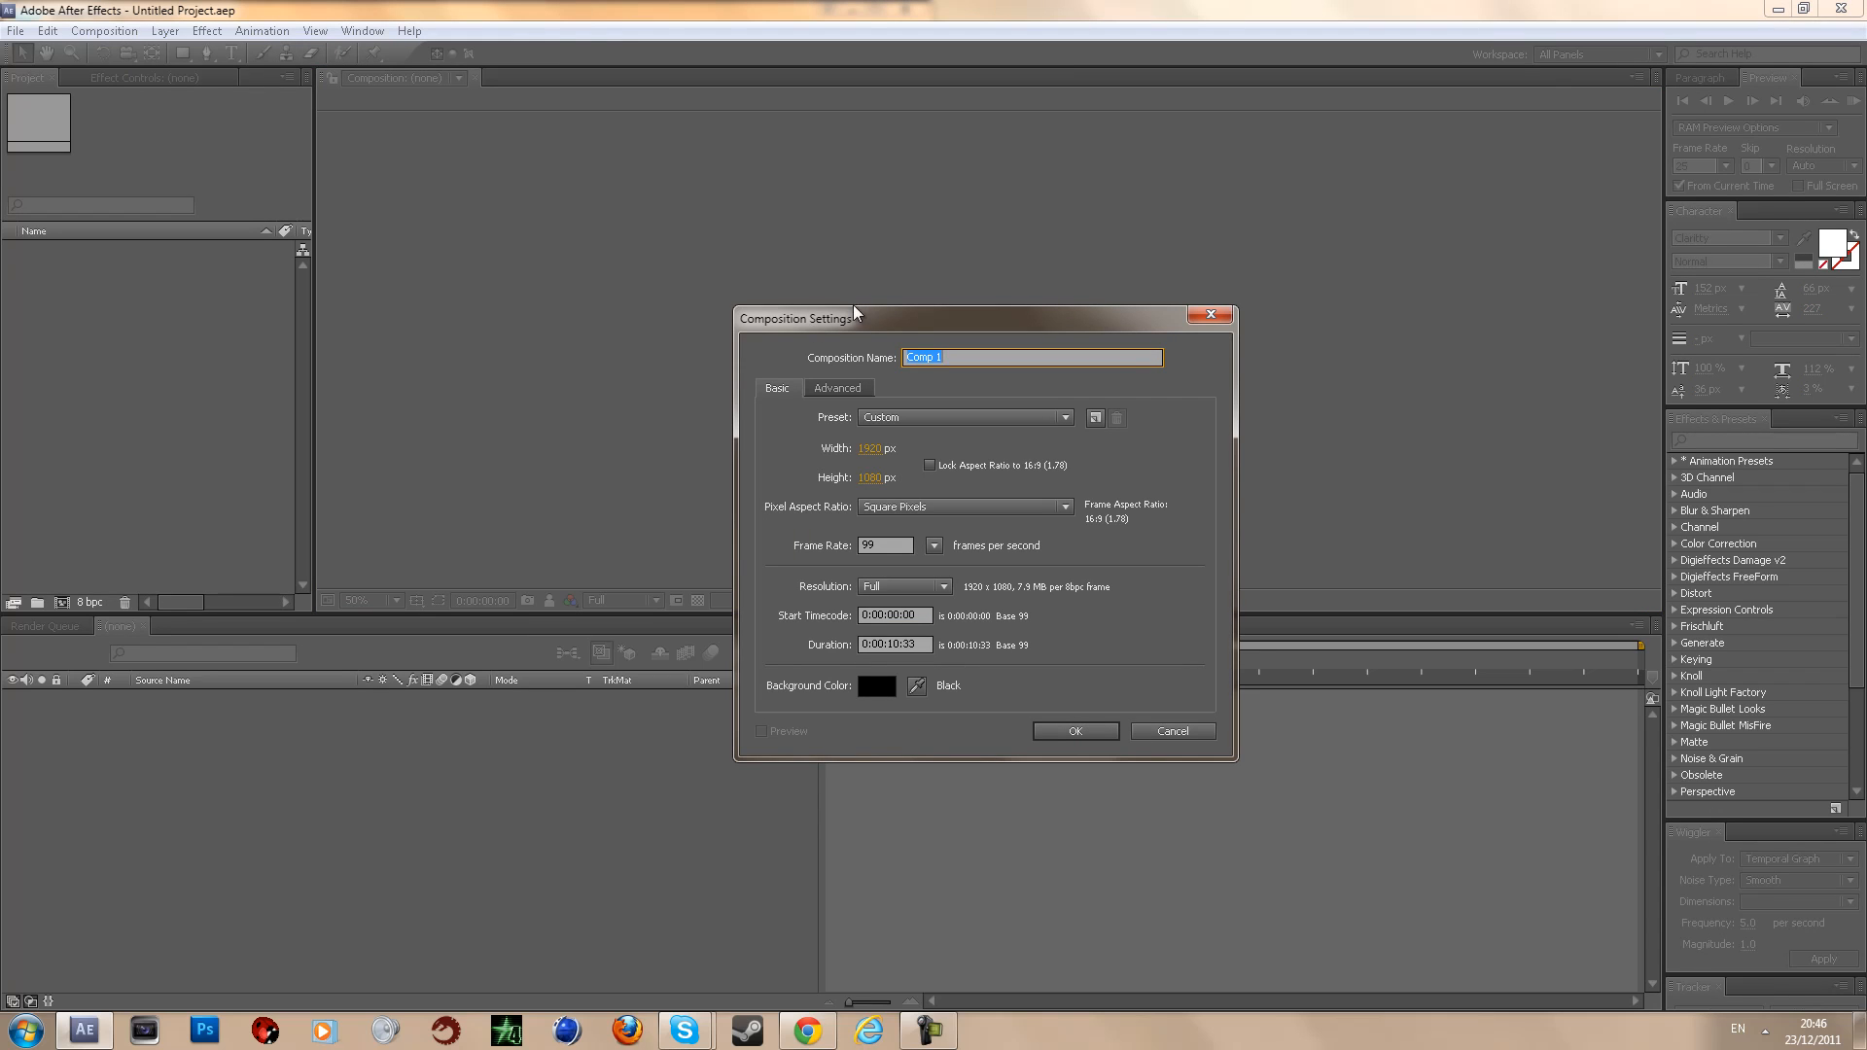
left_click_drag(856, 321, 753, 164)
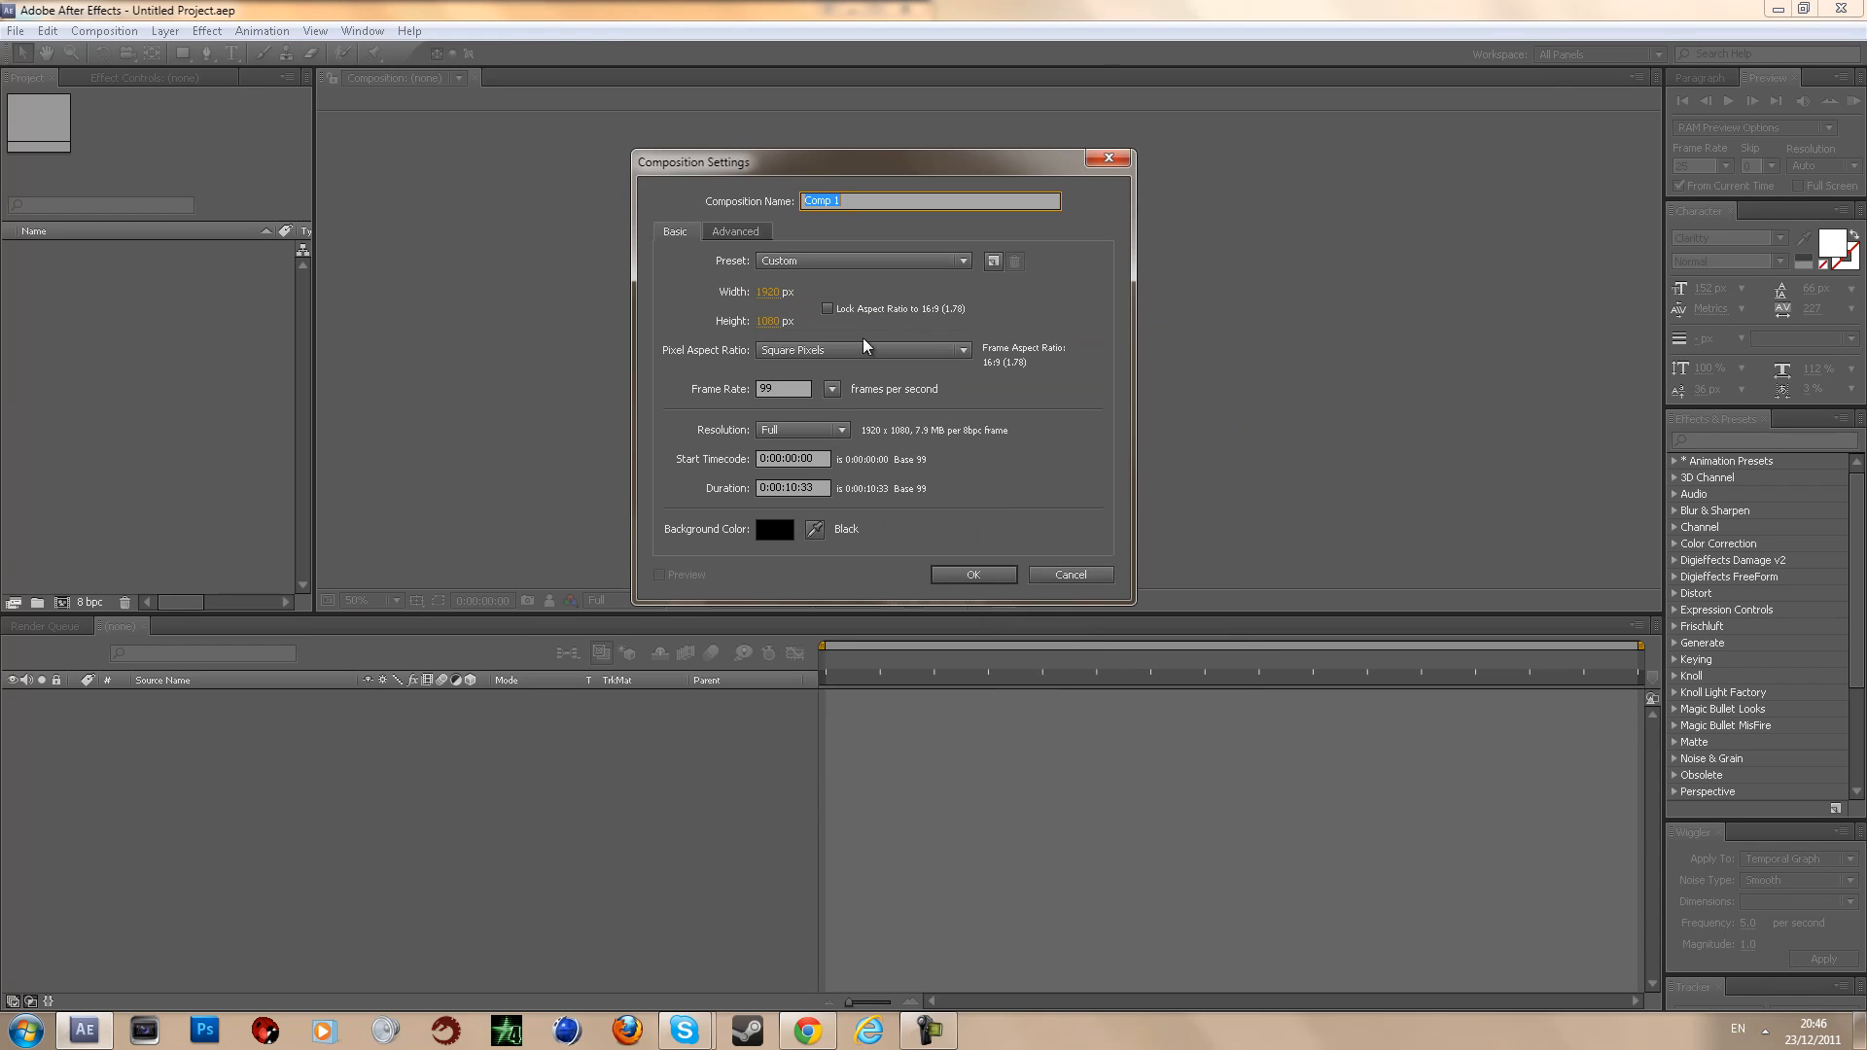
double_click(807, 387)
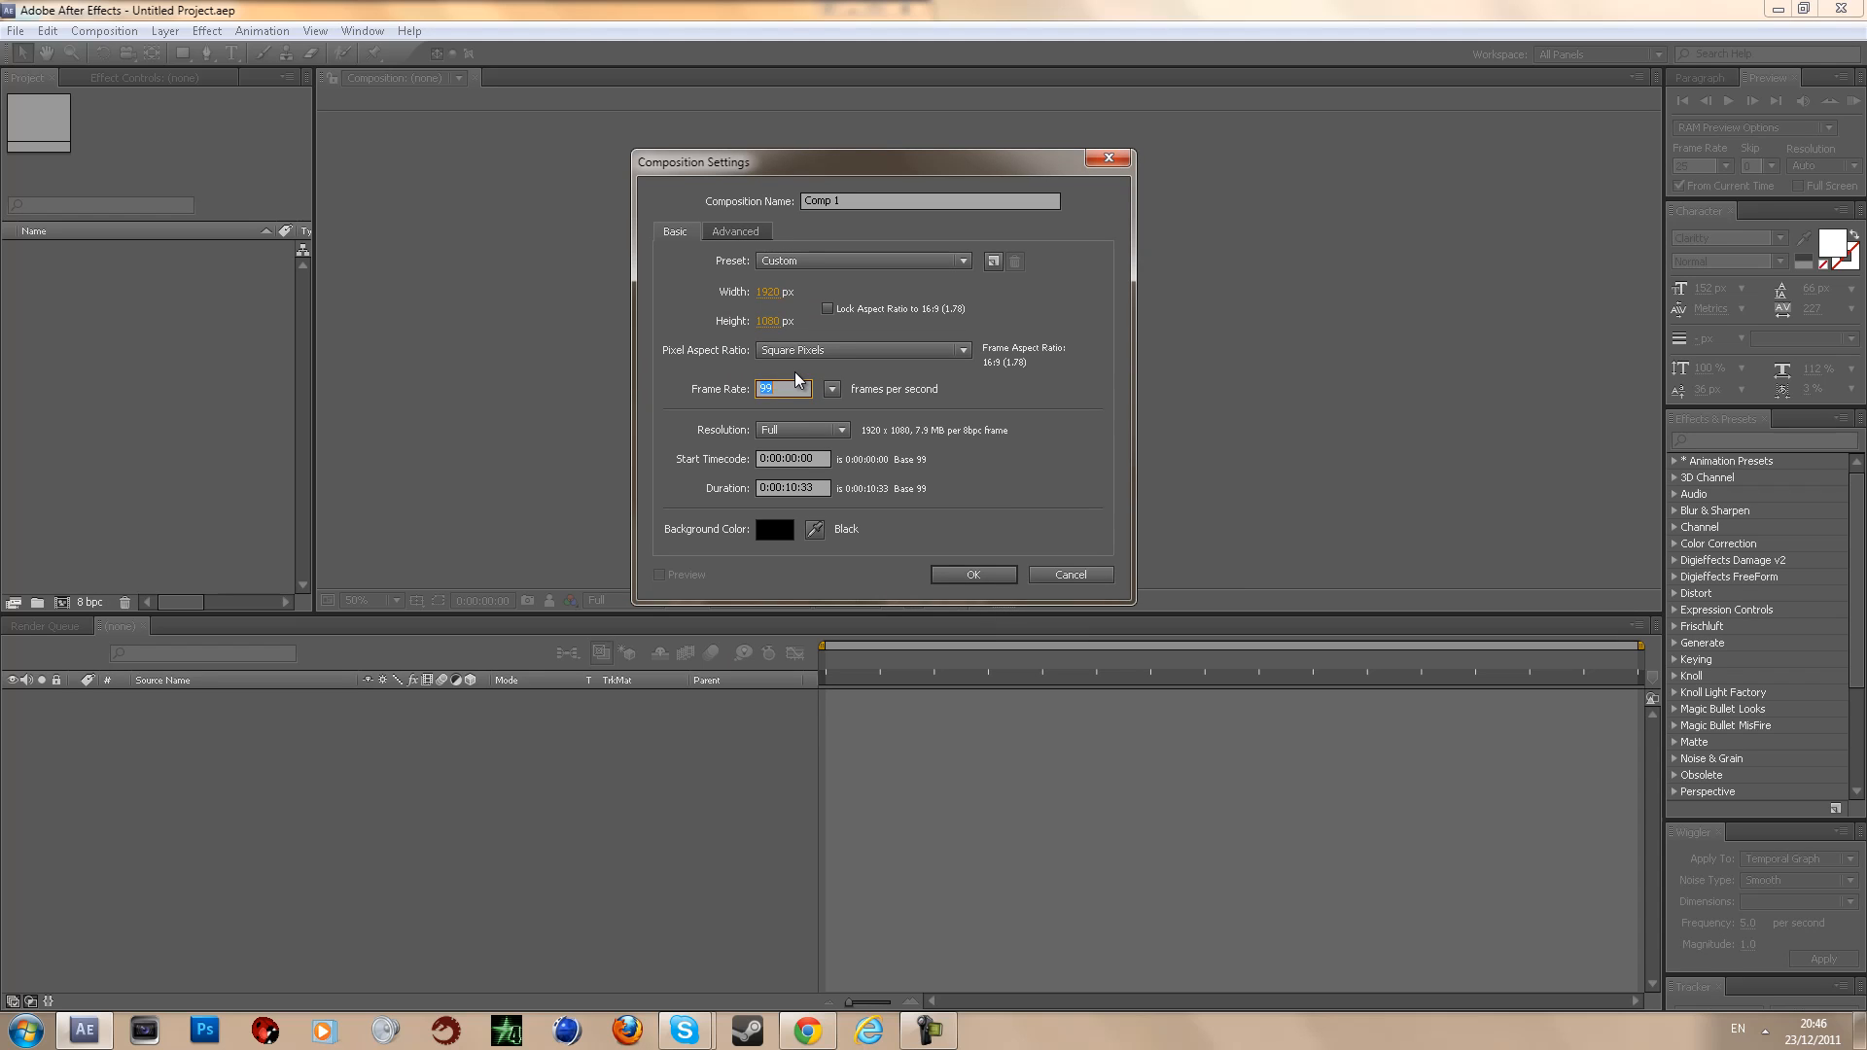
type("59.4")
left_click(1050, 453)
Step: Set the composition's width to 1280 px and its height to 720 px
left_click(777, 293)
type("1280")
left_click(768, 321)
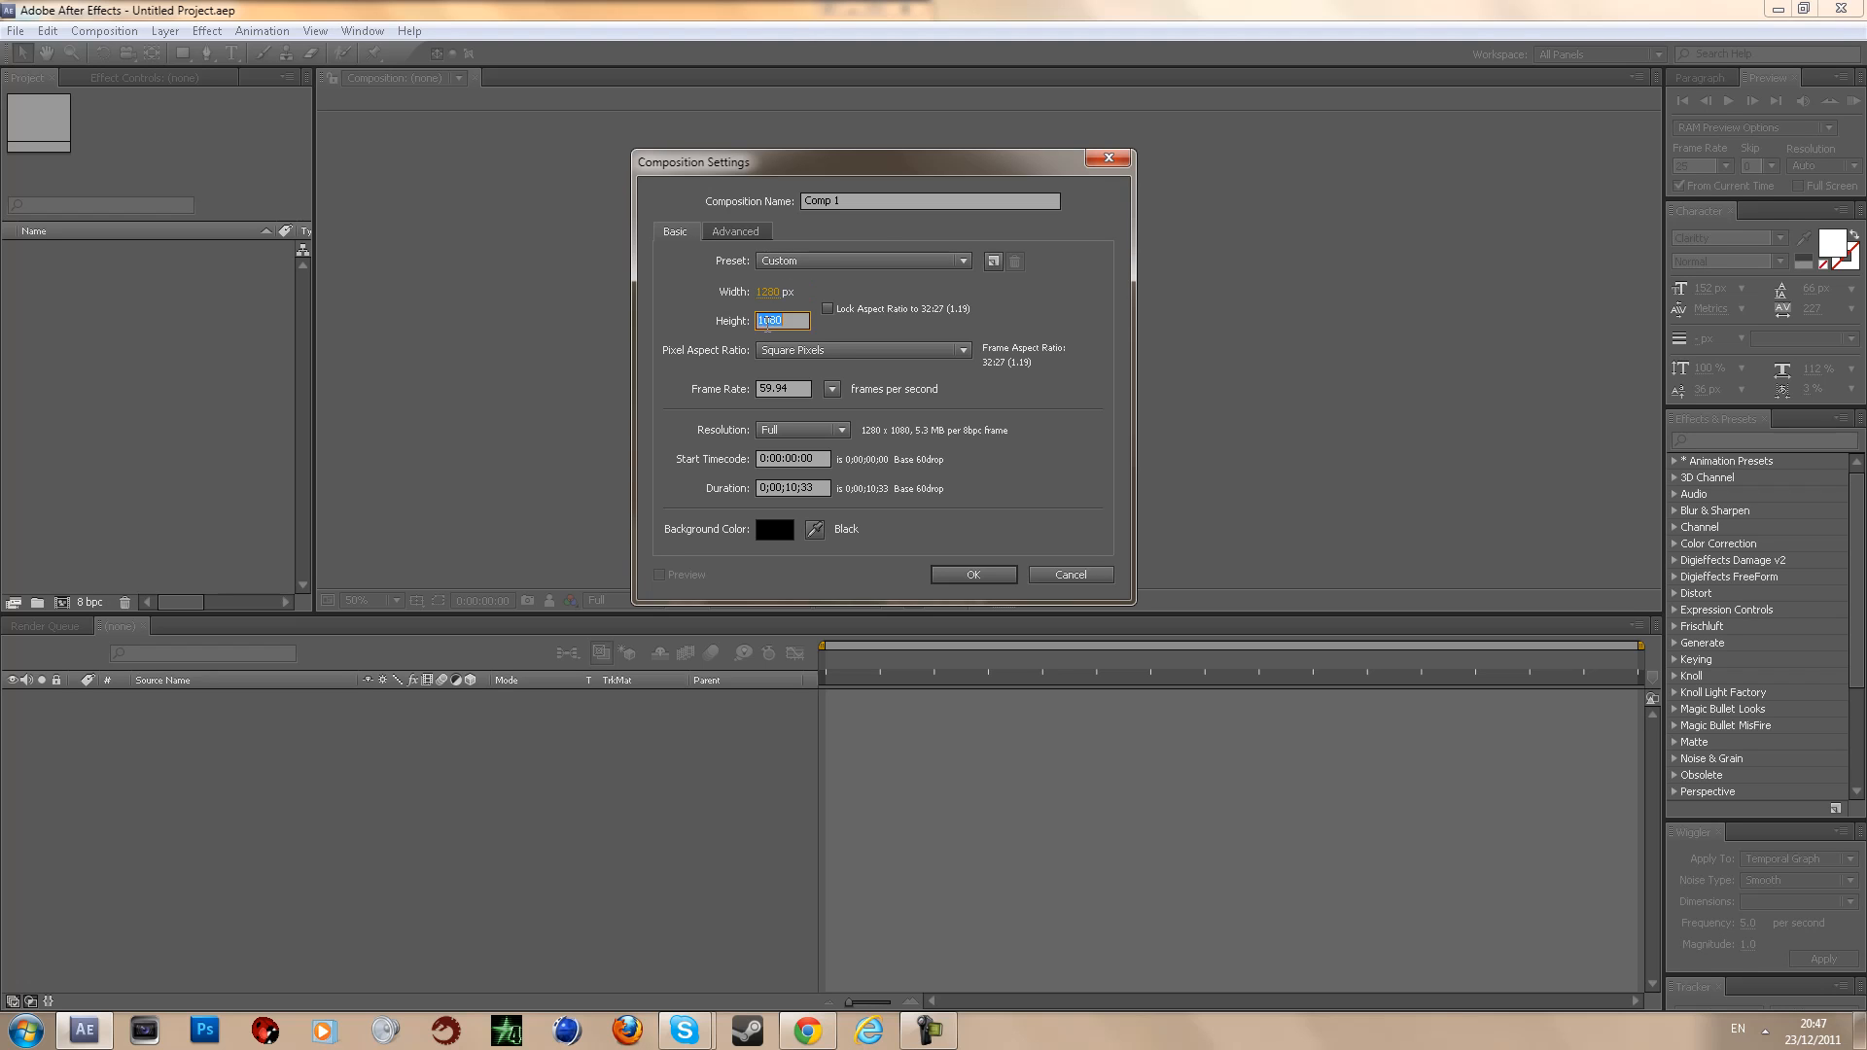
type("720")
key("Return")
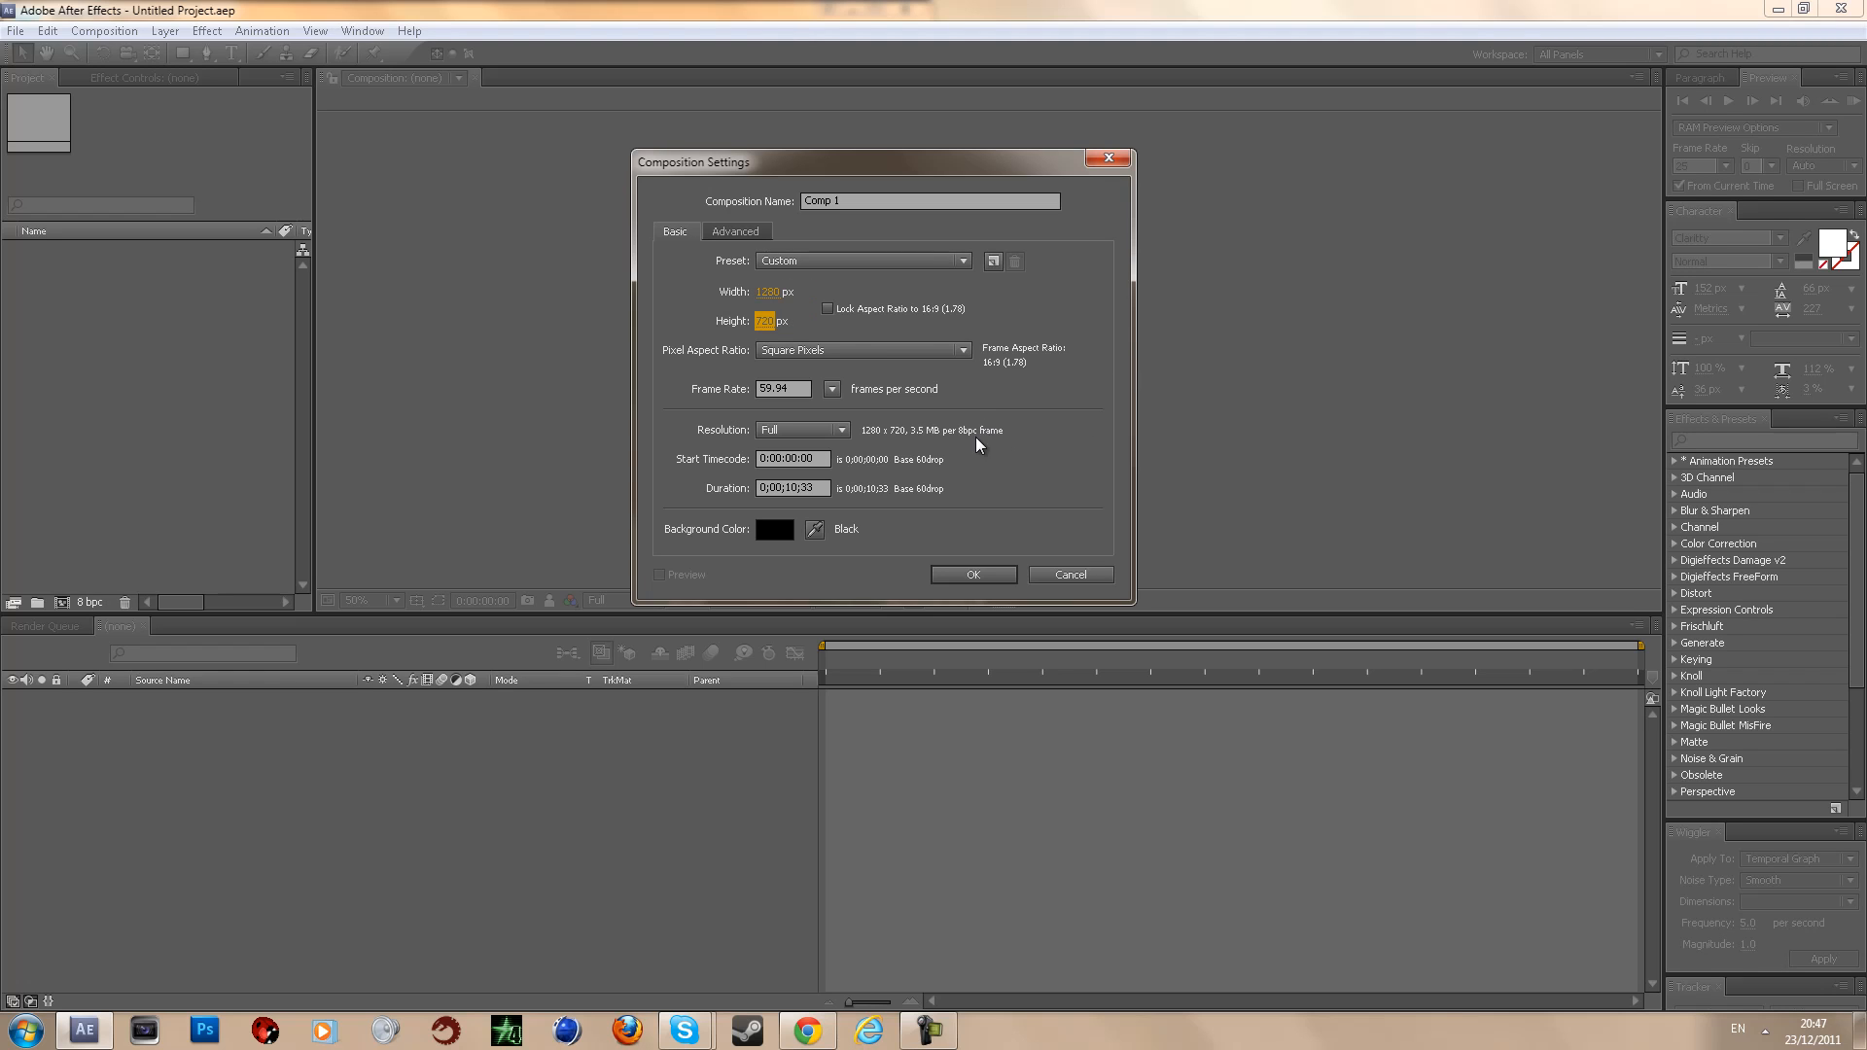
Step: Keep the resolution at Full, set the duration to 0;00;30;33 and create the composition
left_click(803, 431)
left_click(802, 430)
left_click(798, 487)
key("BackSpace")
key("BackSpace")
key("Return")
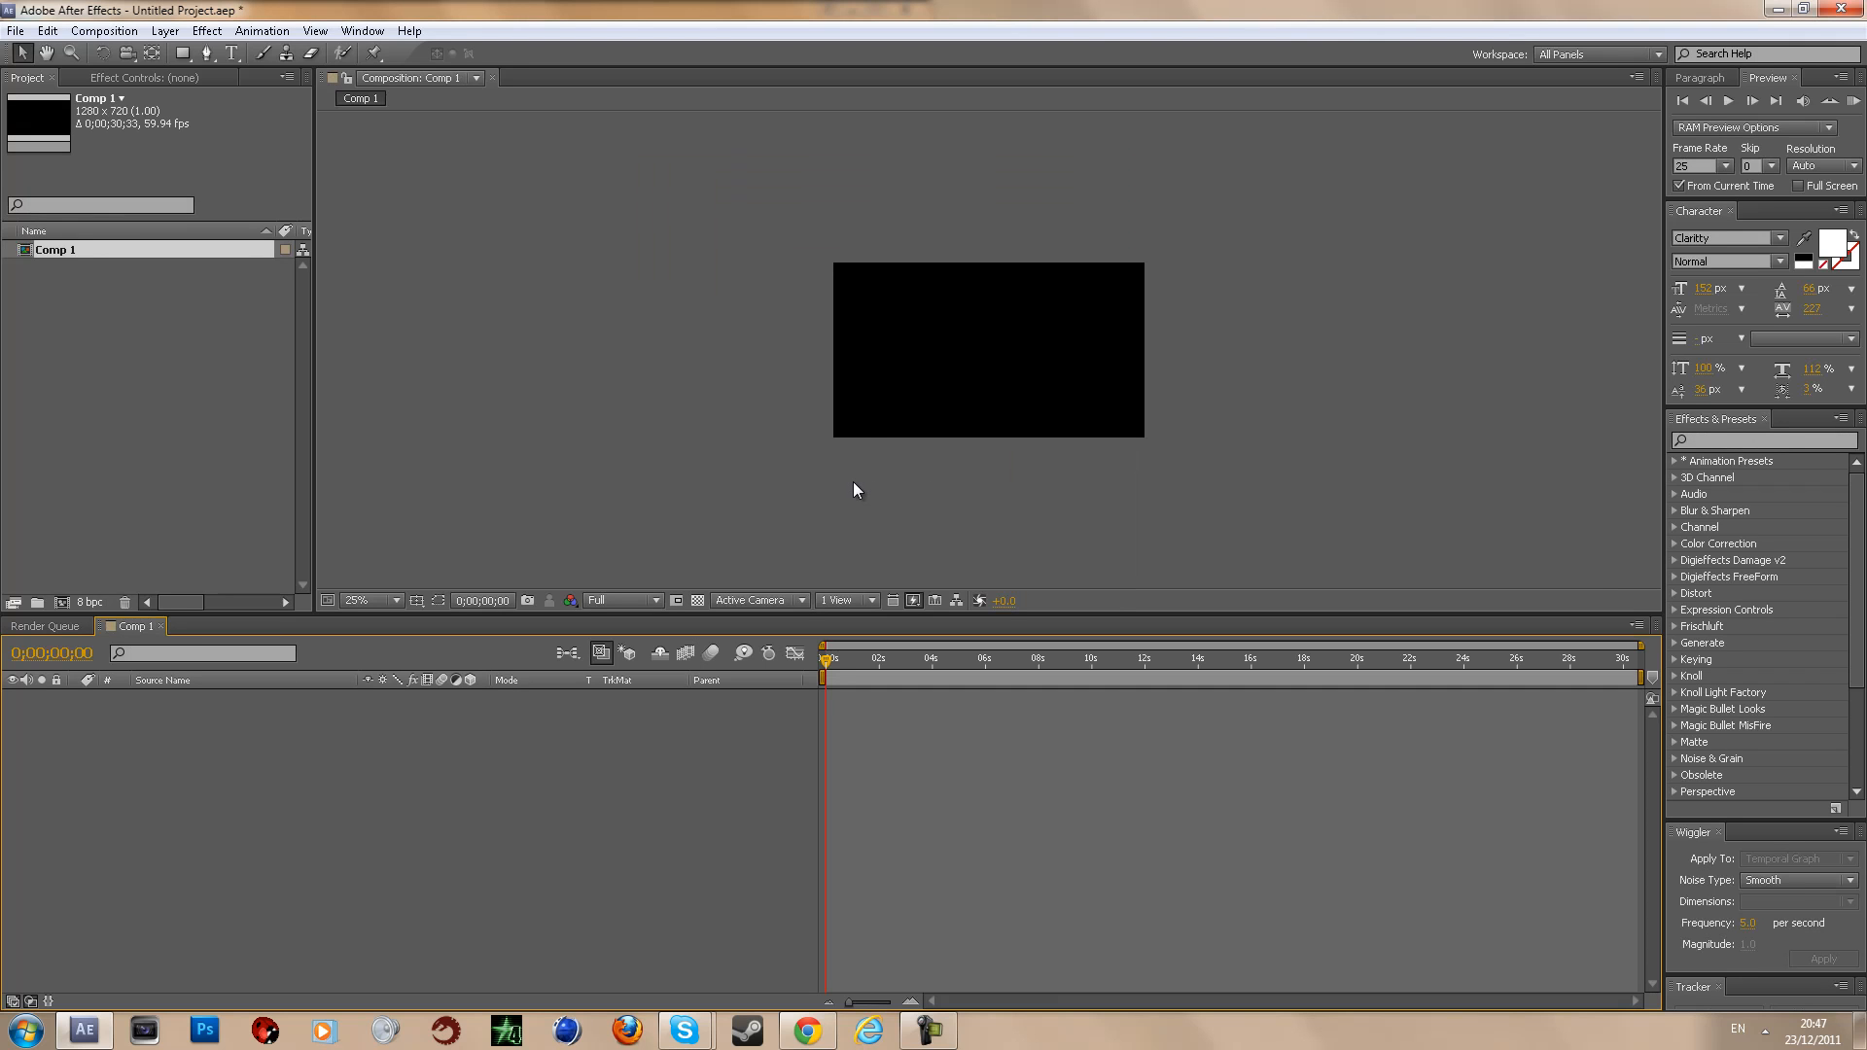
Step: Set the composition viewer's magnification to Fit up to 100%
key("period")
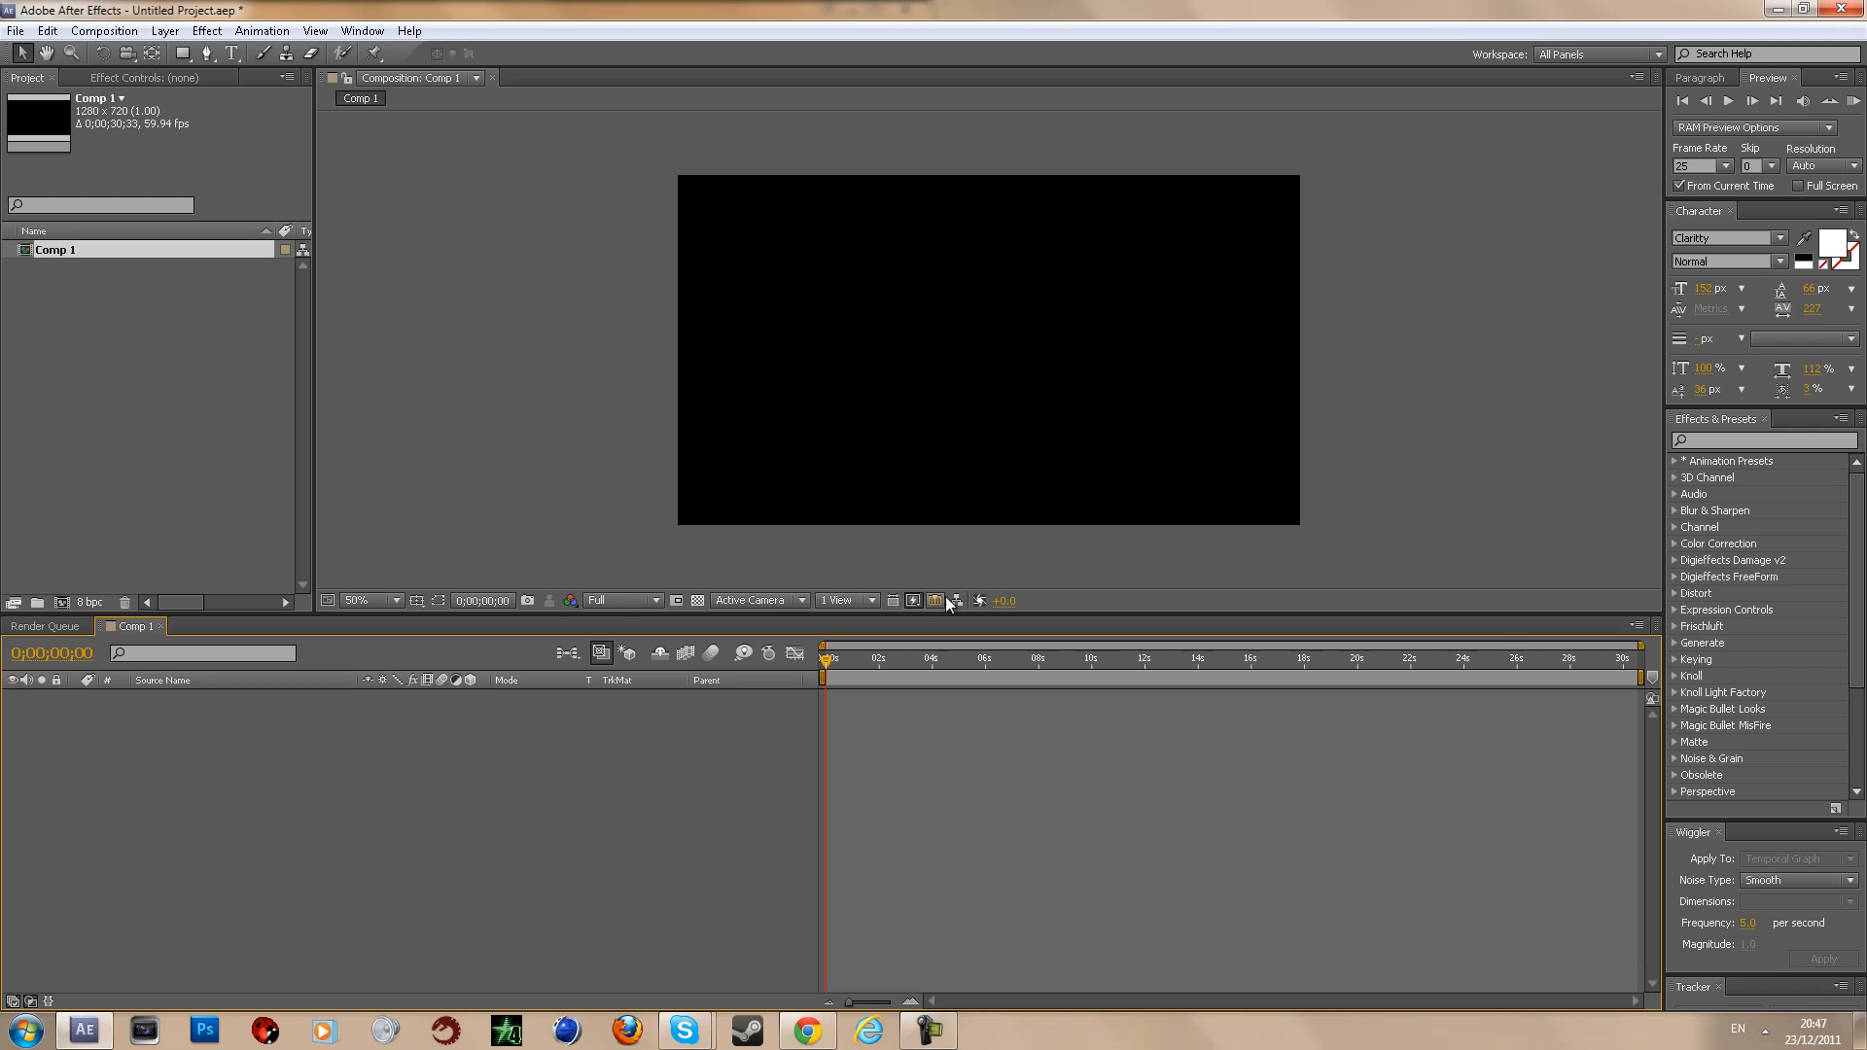
left_click(370, 602)
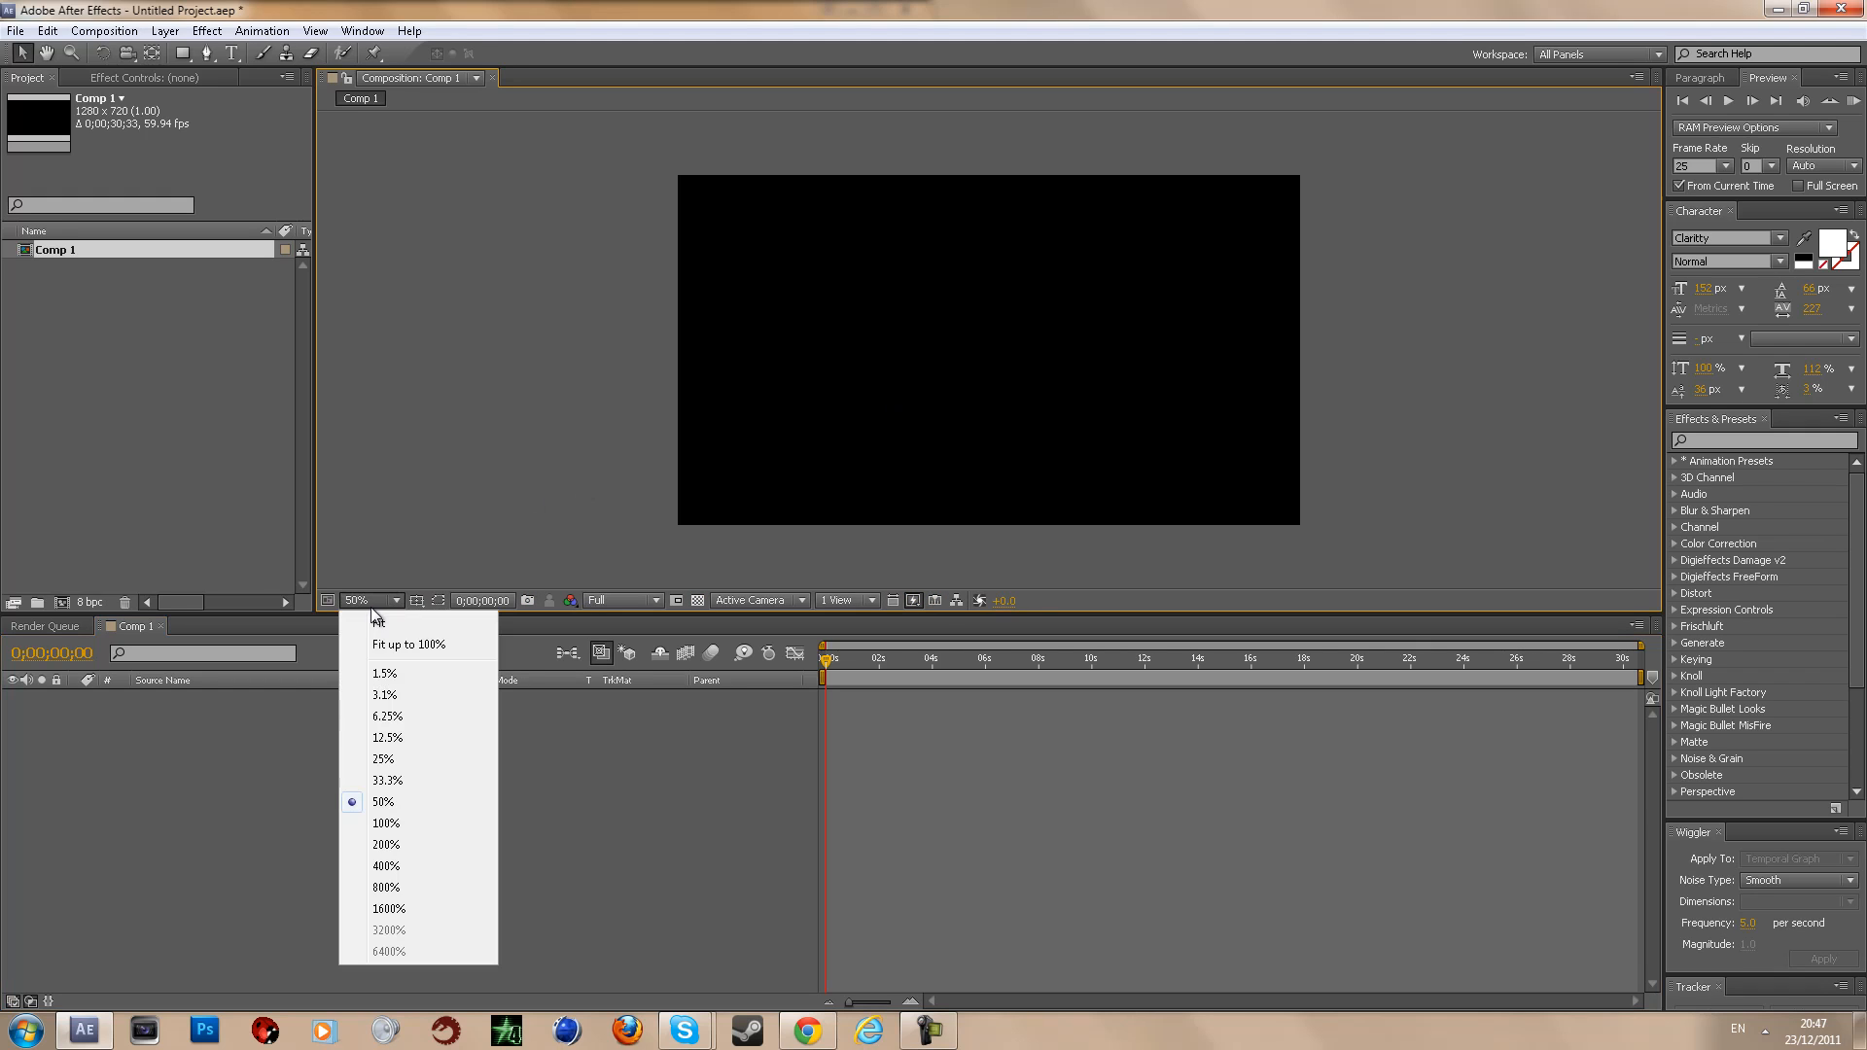
left_click(379, 645)
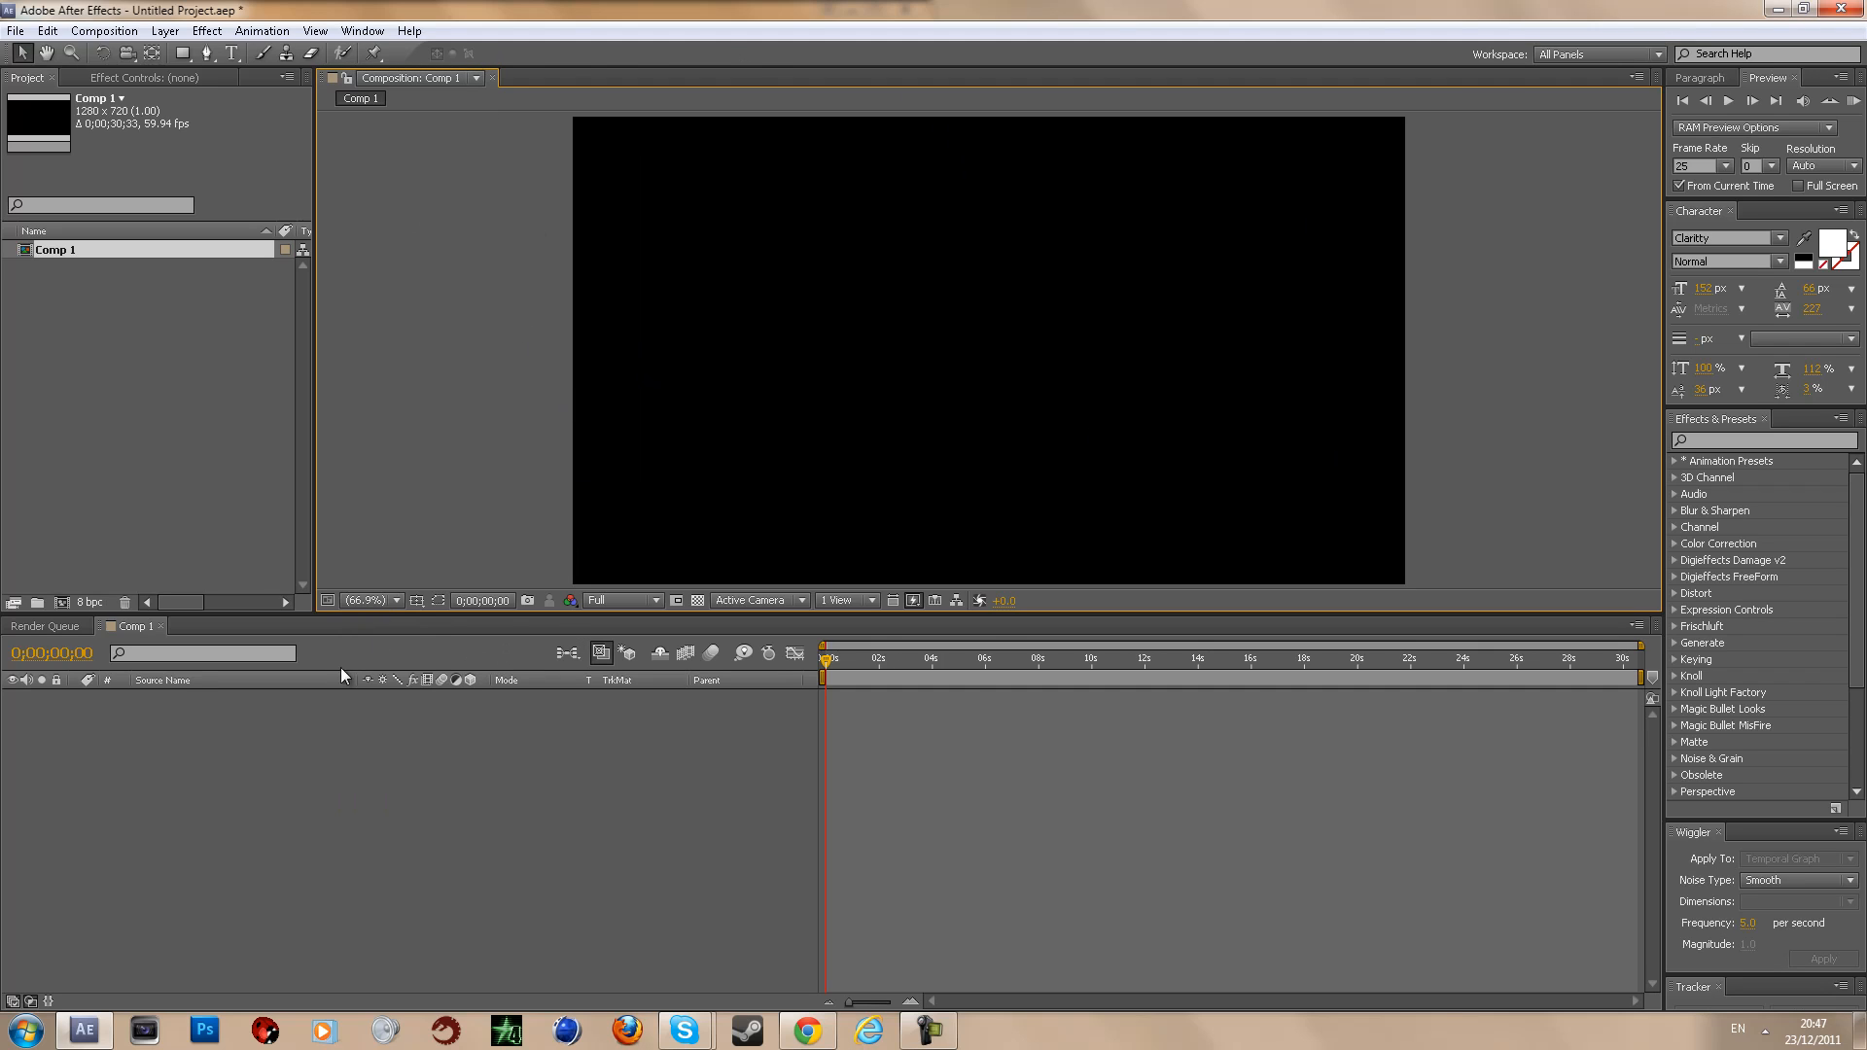
Step: Show the Title/Action Safe overlay on the composition, trying the Proportional Grid for comparison
left_click(414, 601)
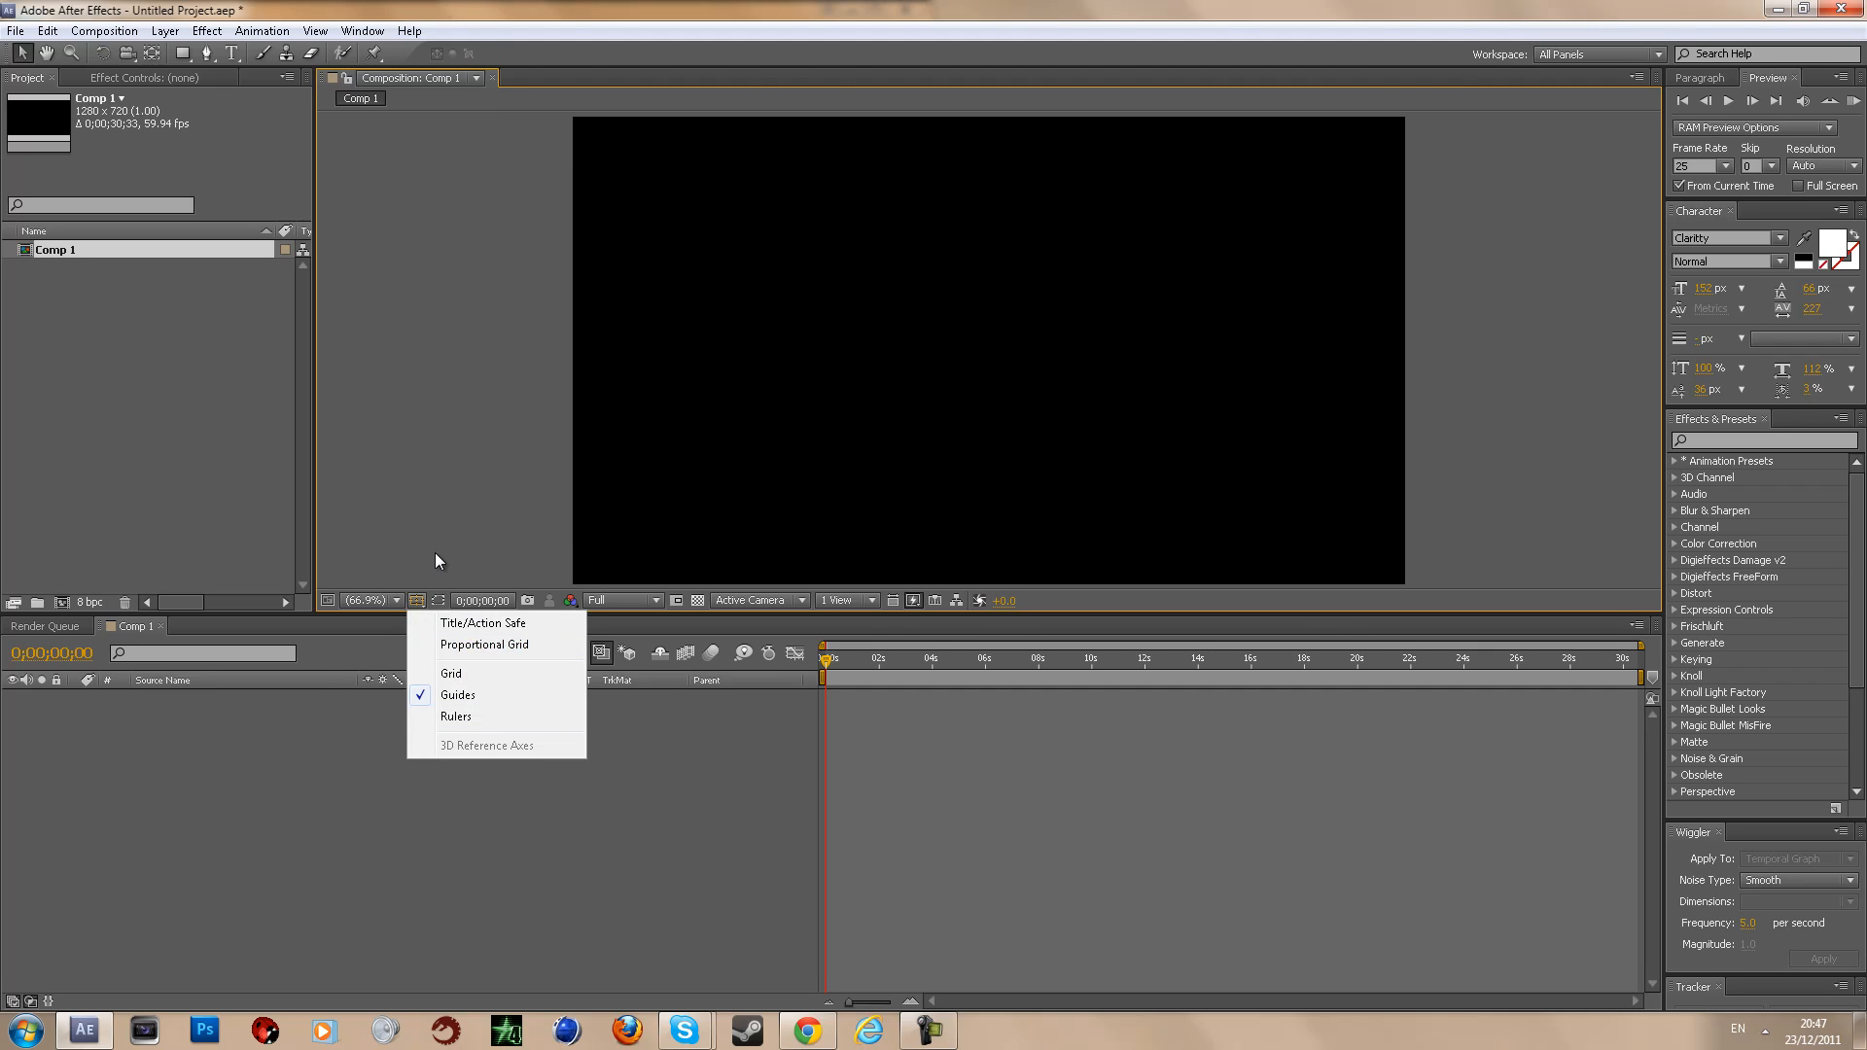
left_click(453, 628)
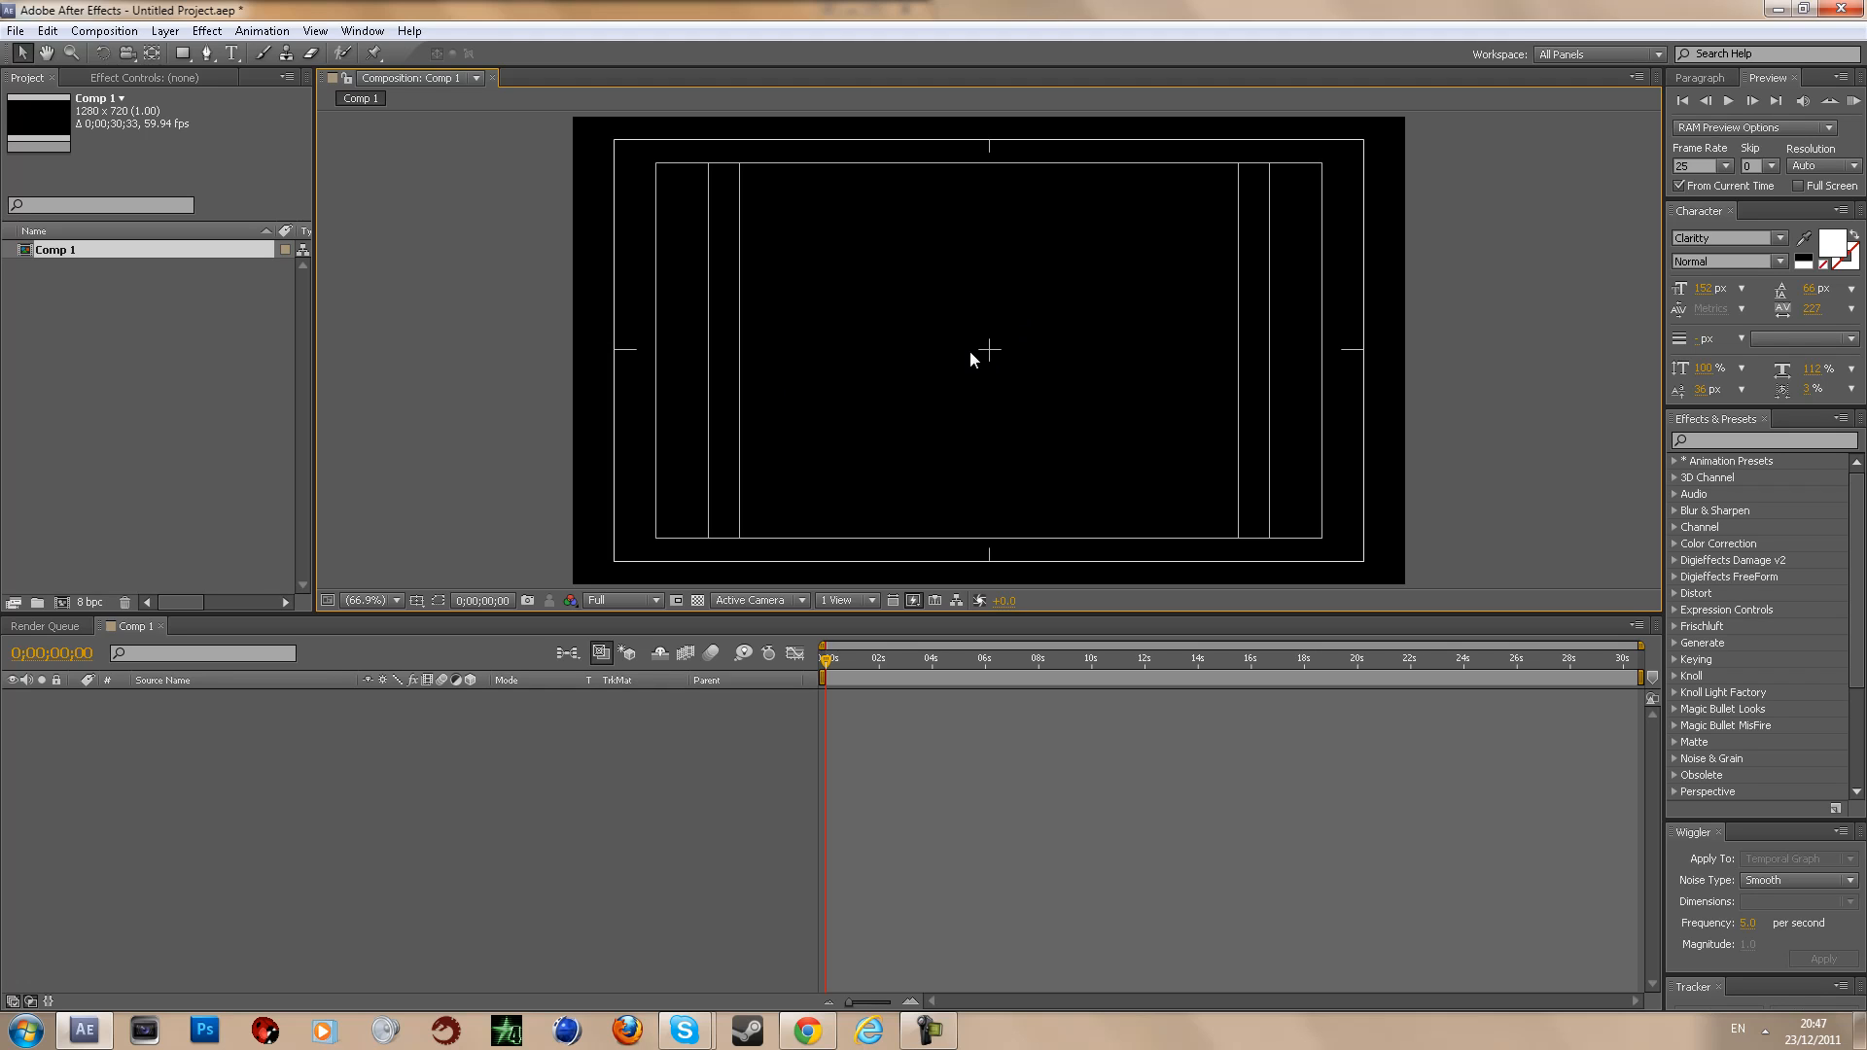
left_click(416, 599)
left_click(447, 647)
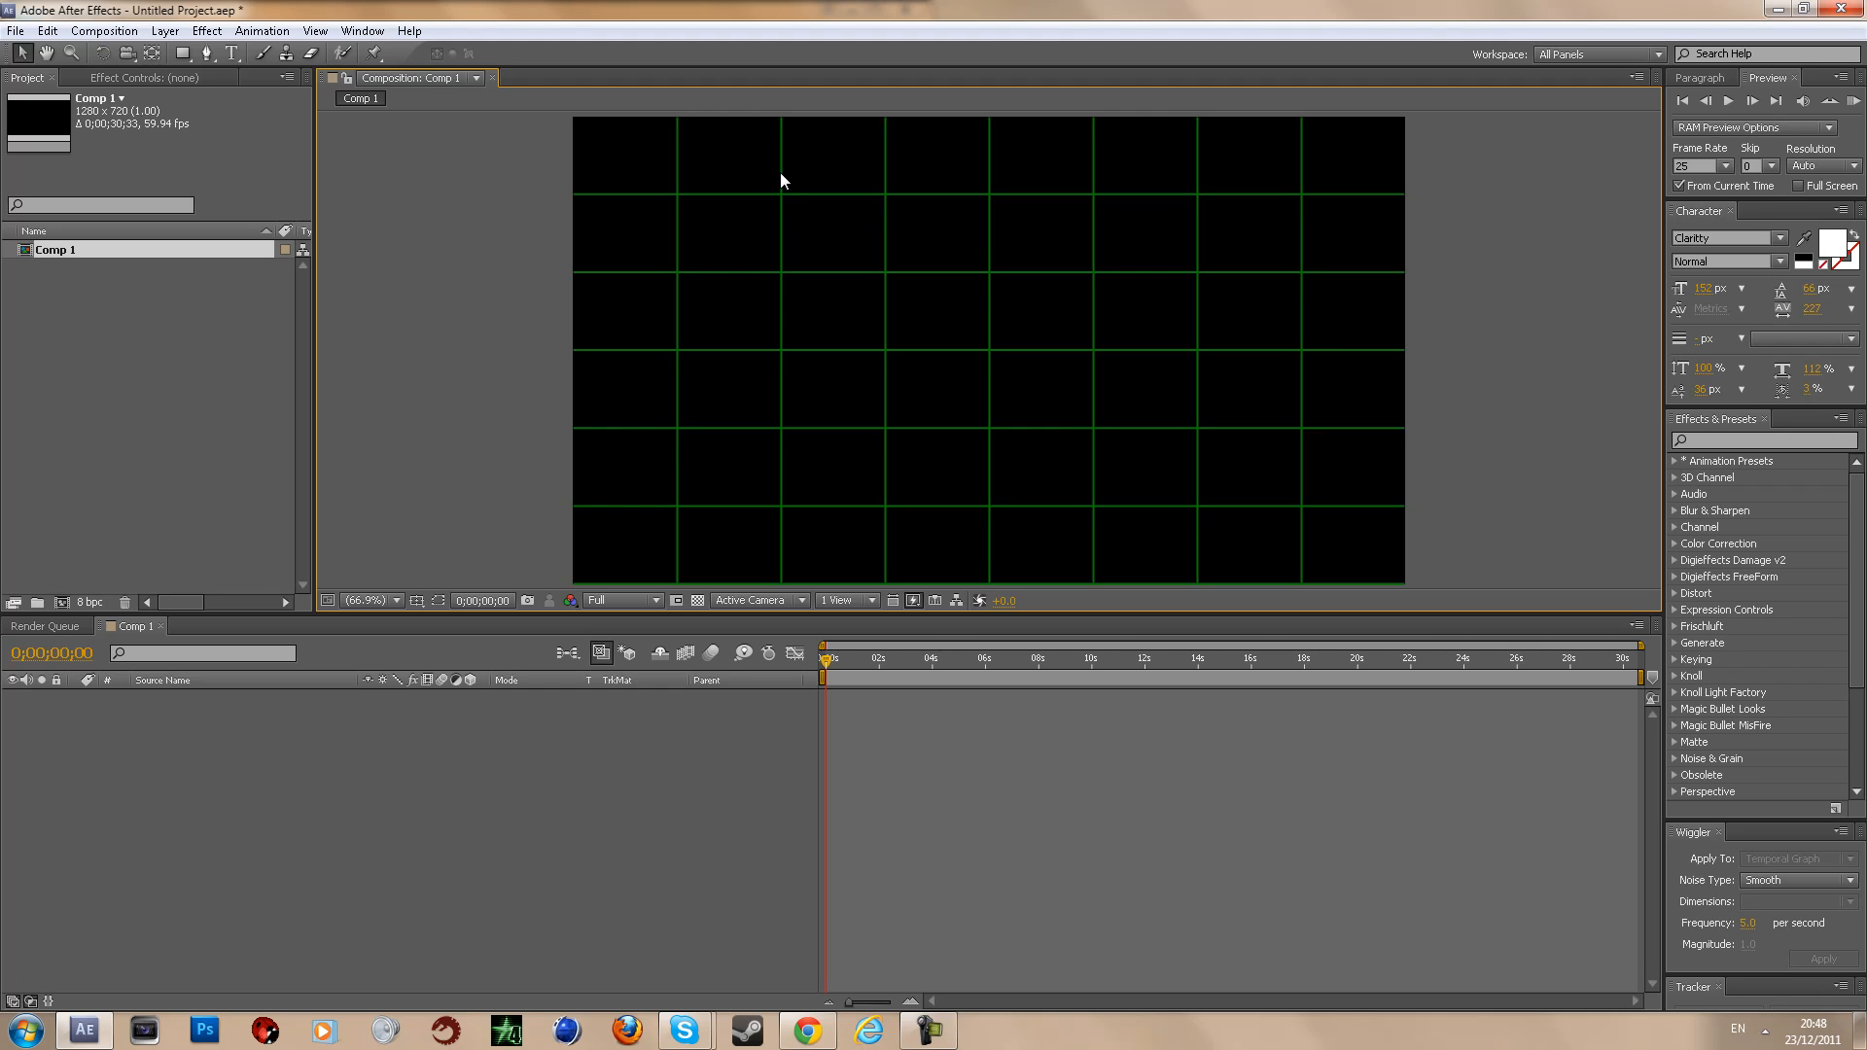
left_click(405, 599)
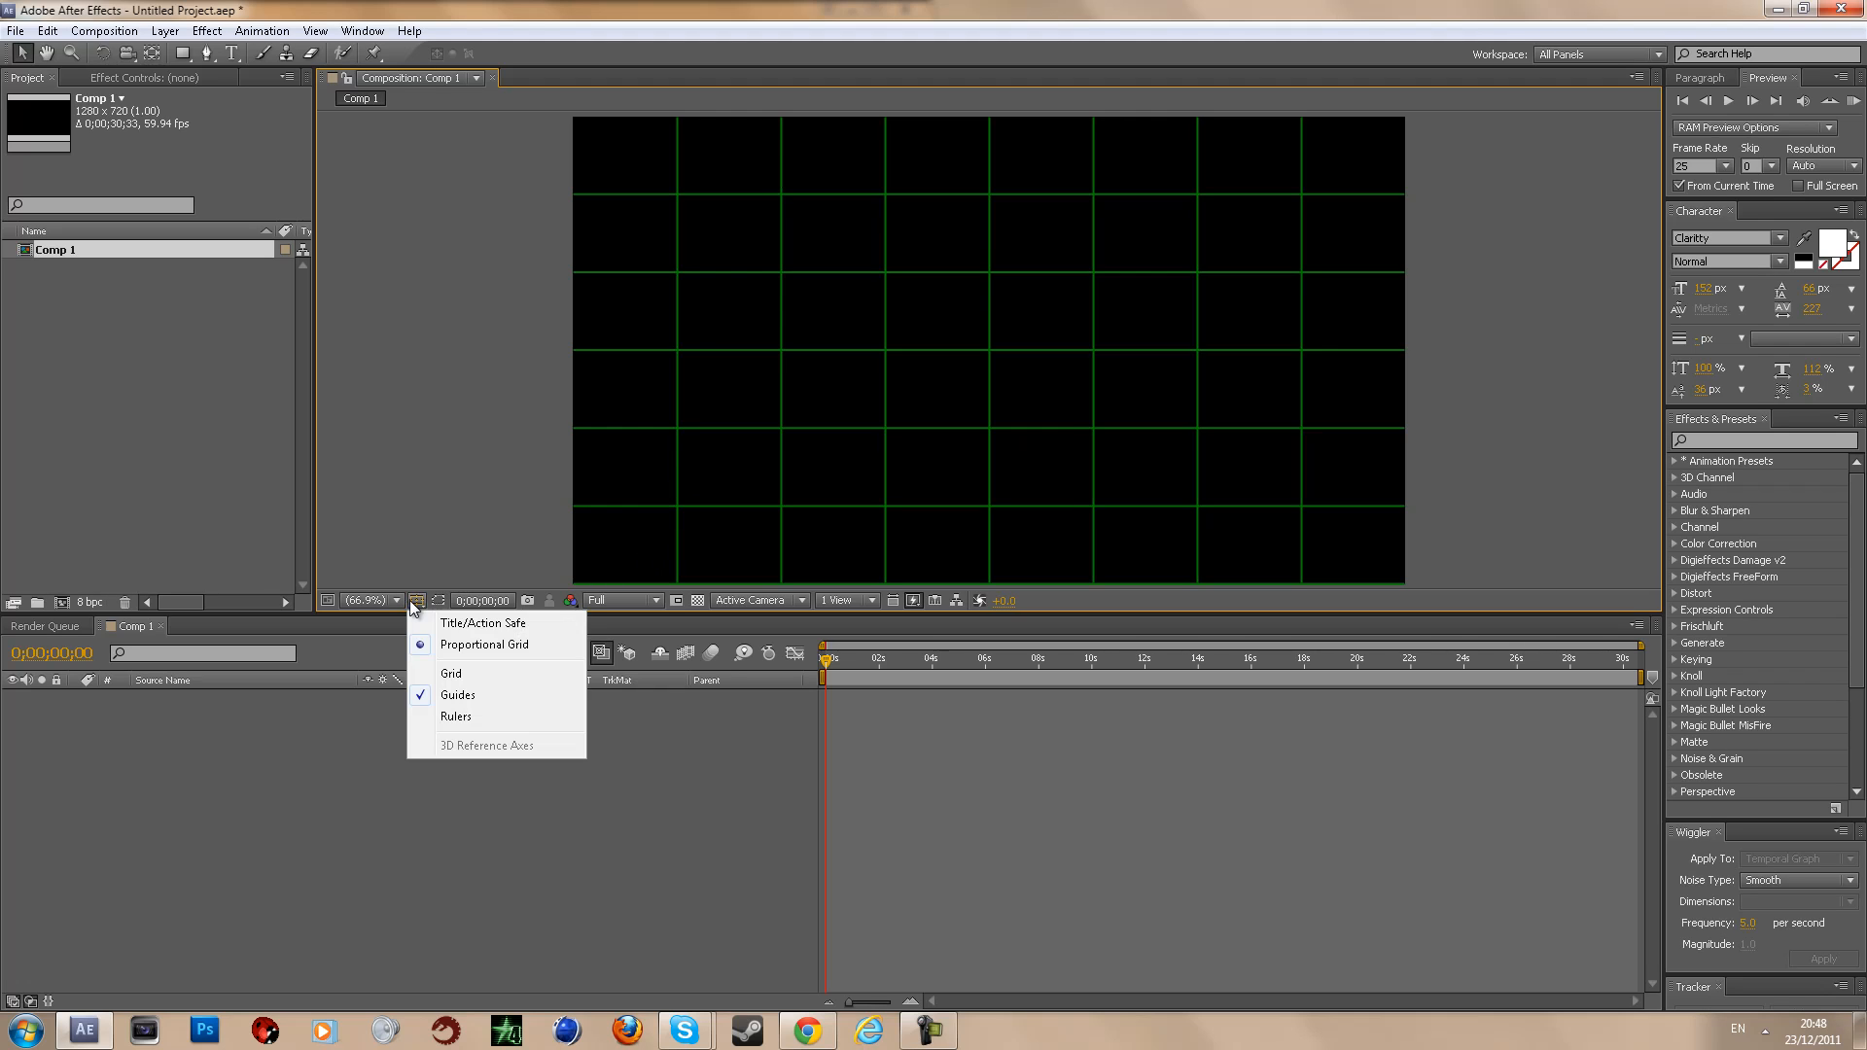
left_click(430, 623)
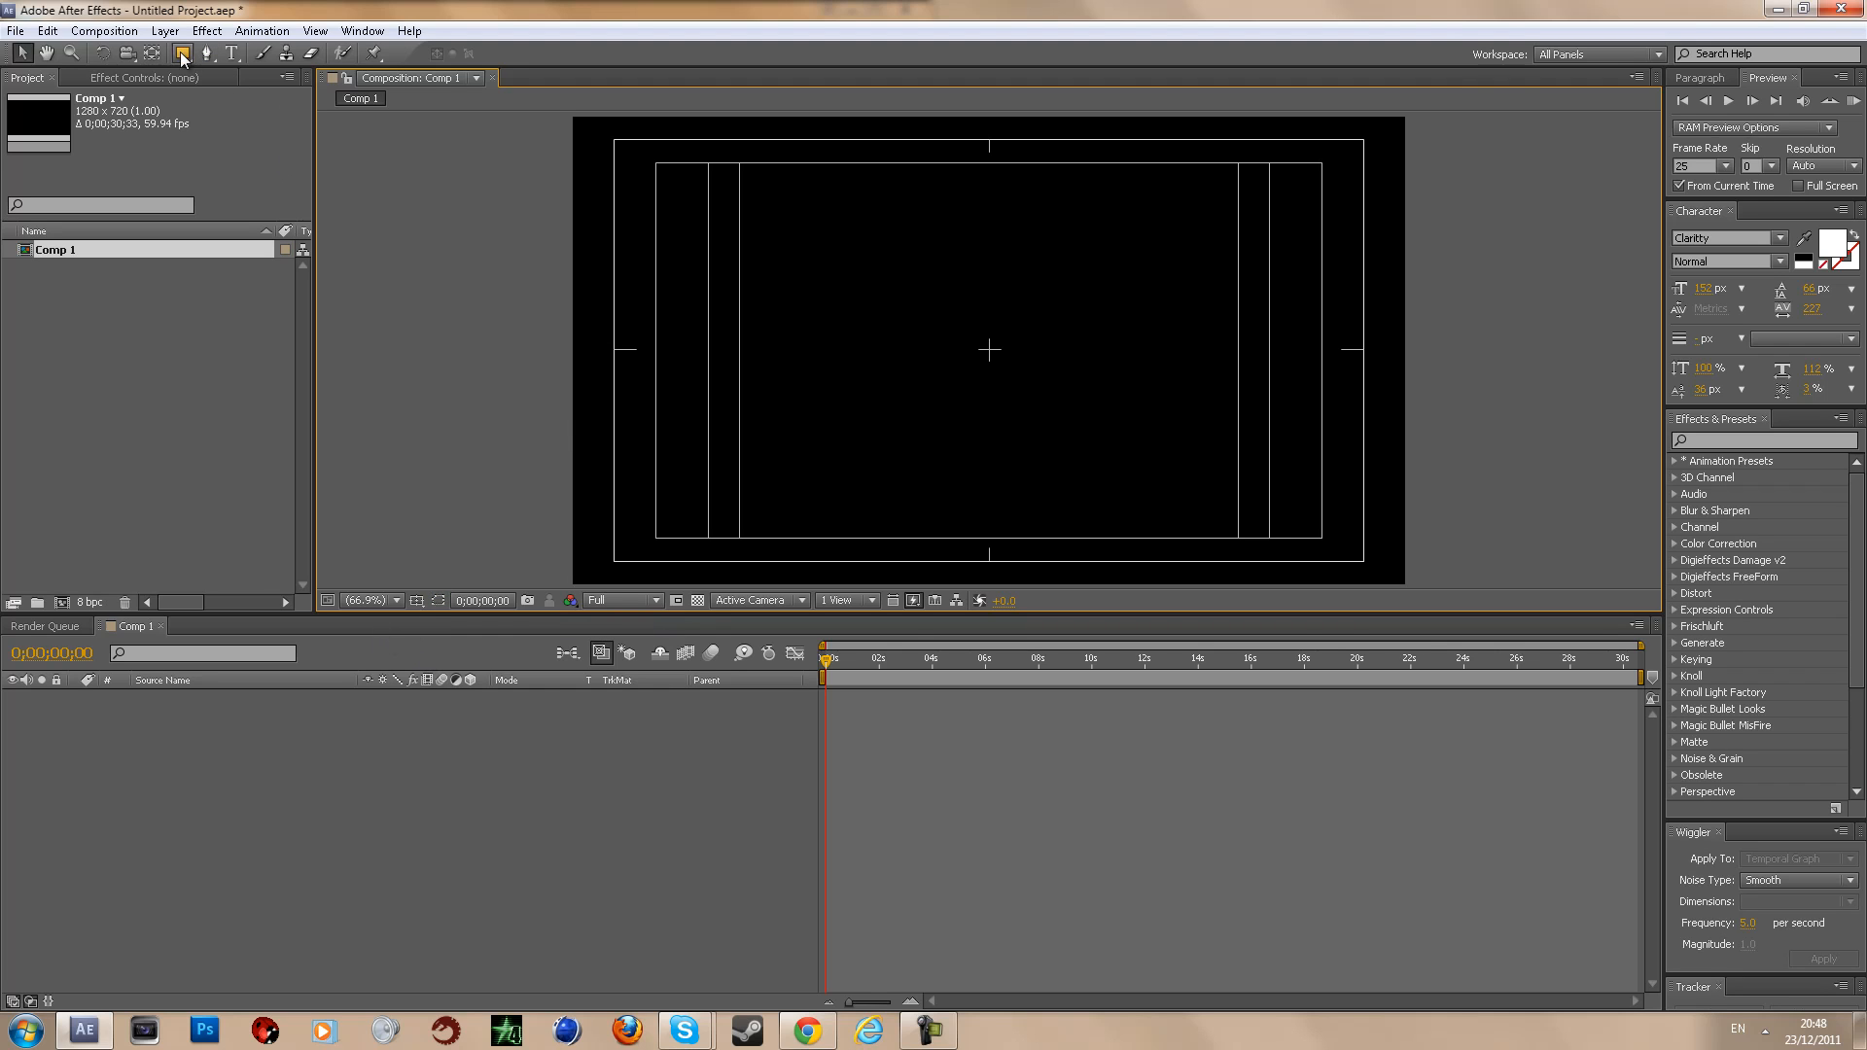
Step: Add a white solid filling the composition and draw a rectangular mask on it around the centre of the frame
key("ctrl+y")
key("Return")
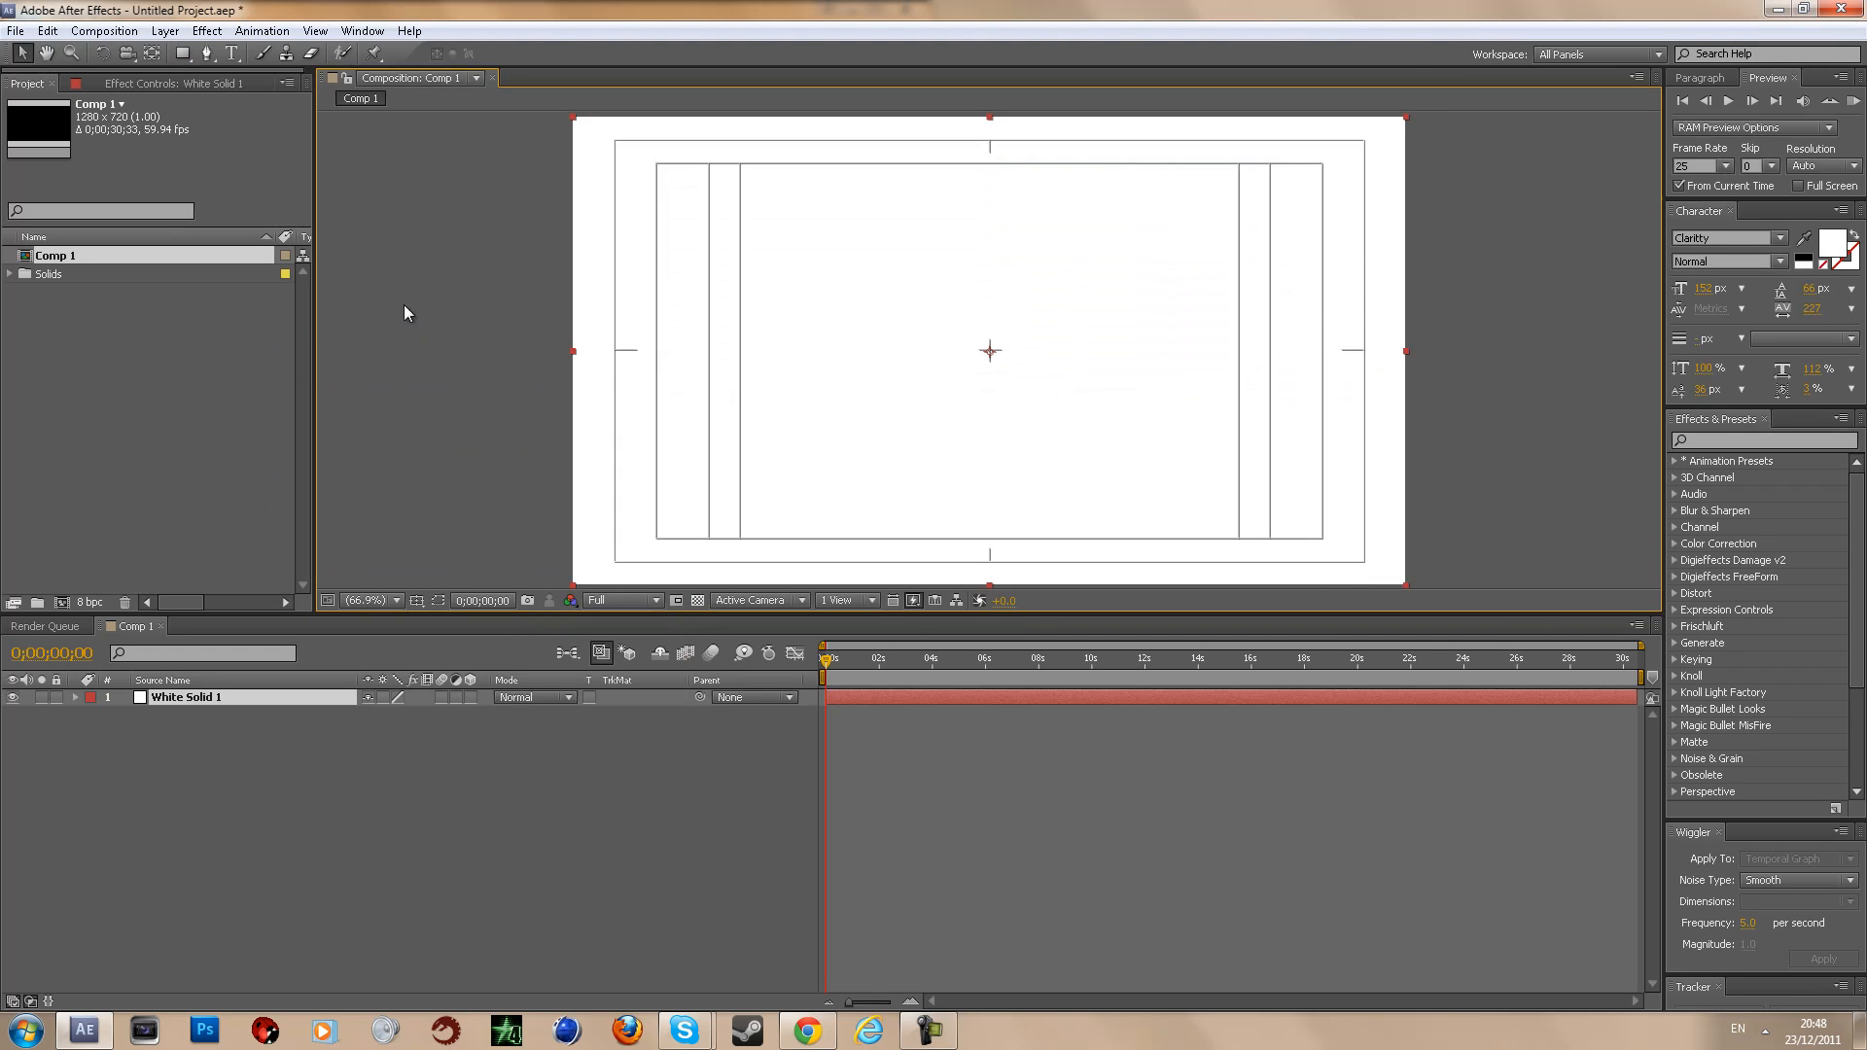
left_click(181, 54)
left_click_drag(792, 194, 1108, 462)
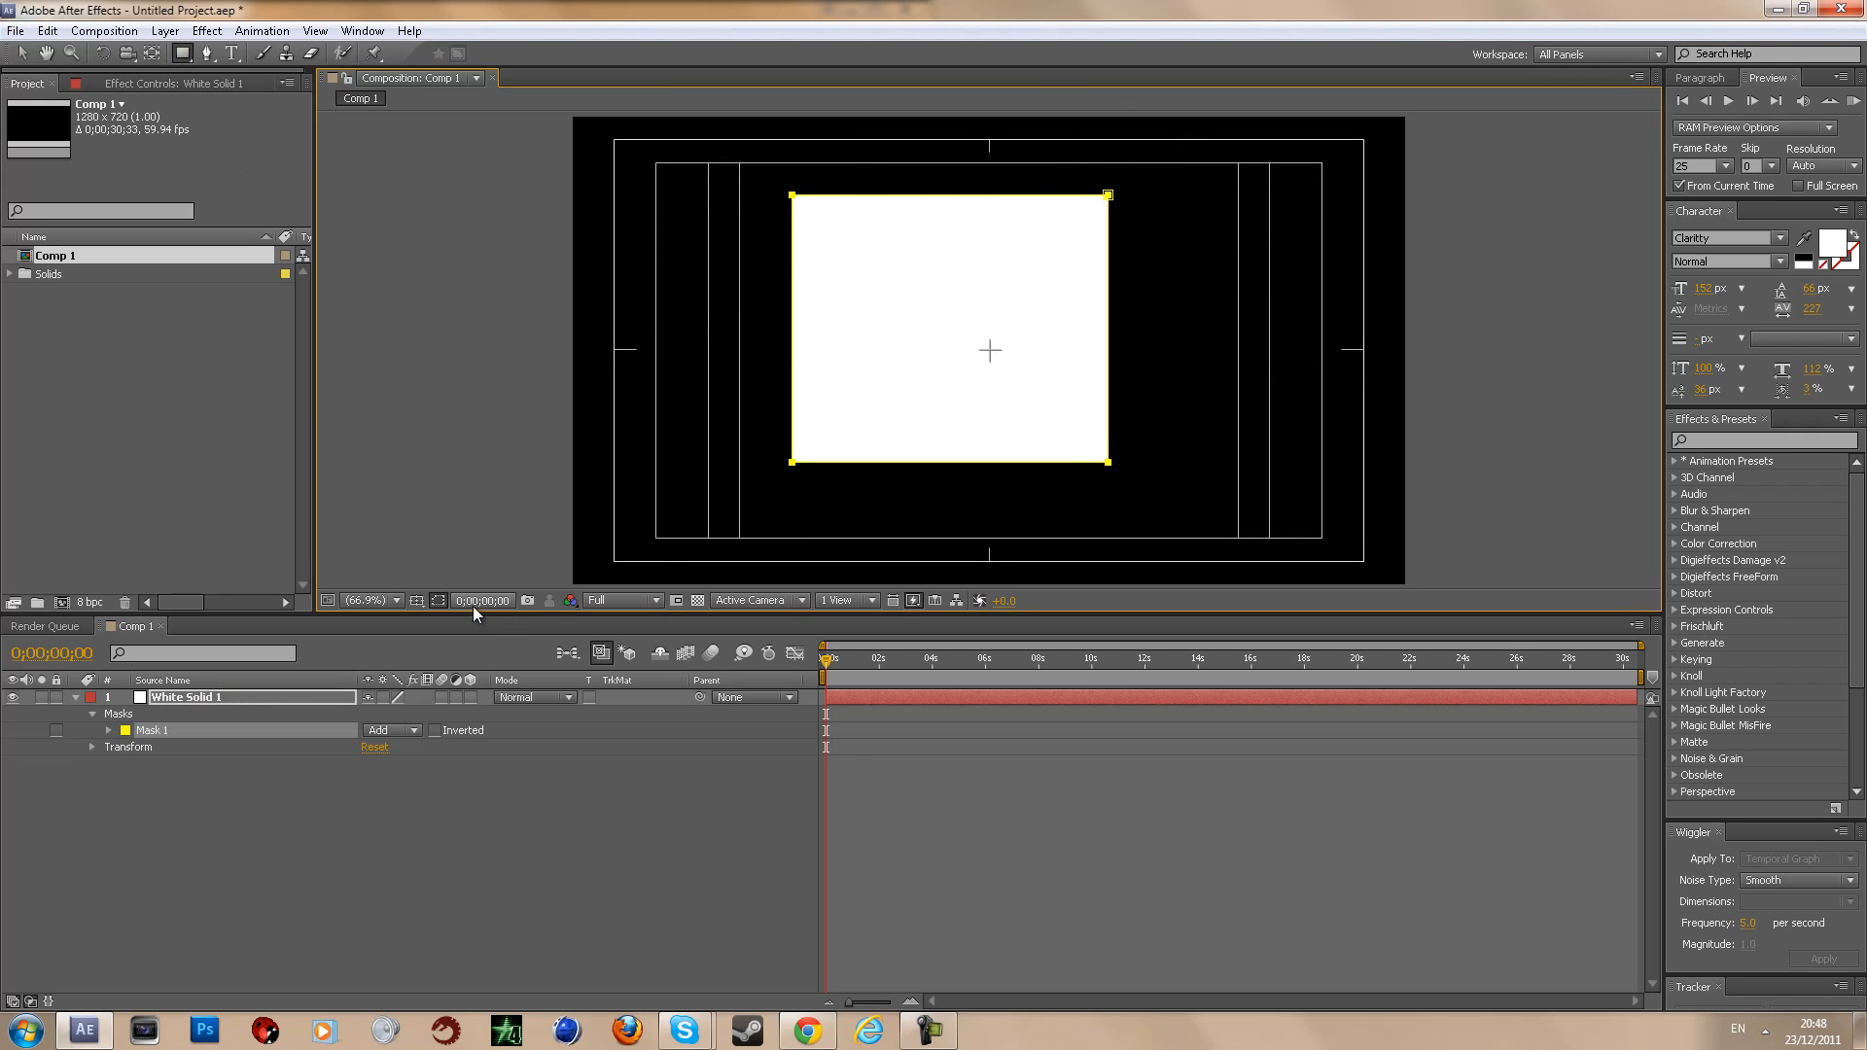
Step: Toggle the visibility of the mask outline off and back on in the viewer
left_click(439, 603)
left_click(440, 603)
left_click(439, 603)
left_click(440, 604)
Step: Move the current time to 0;00;03;42 in the timeline
left_click(837, 667)
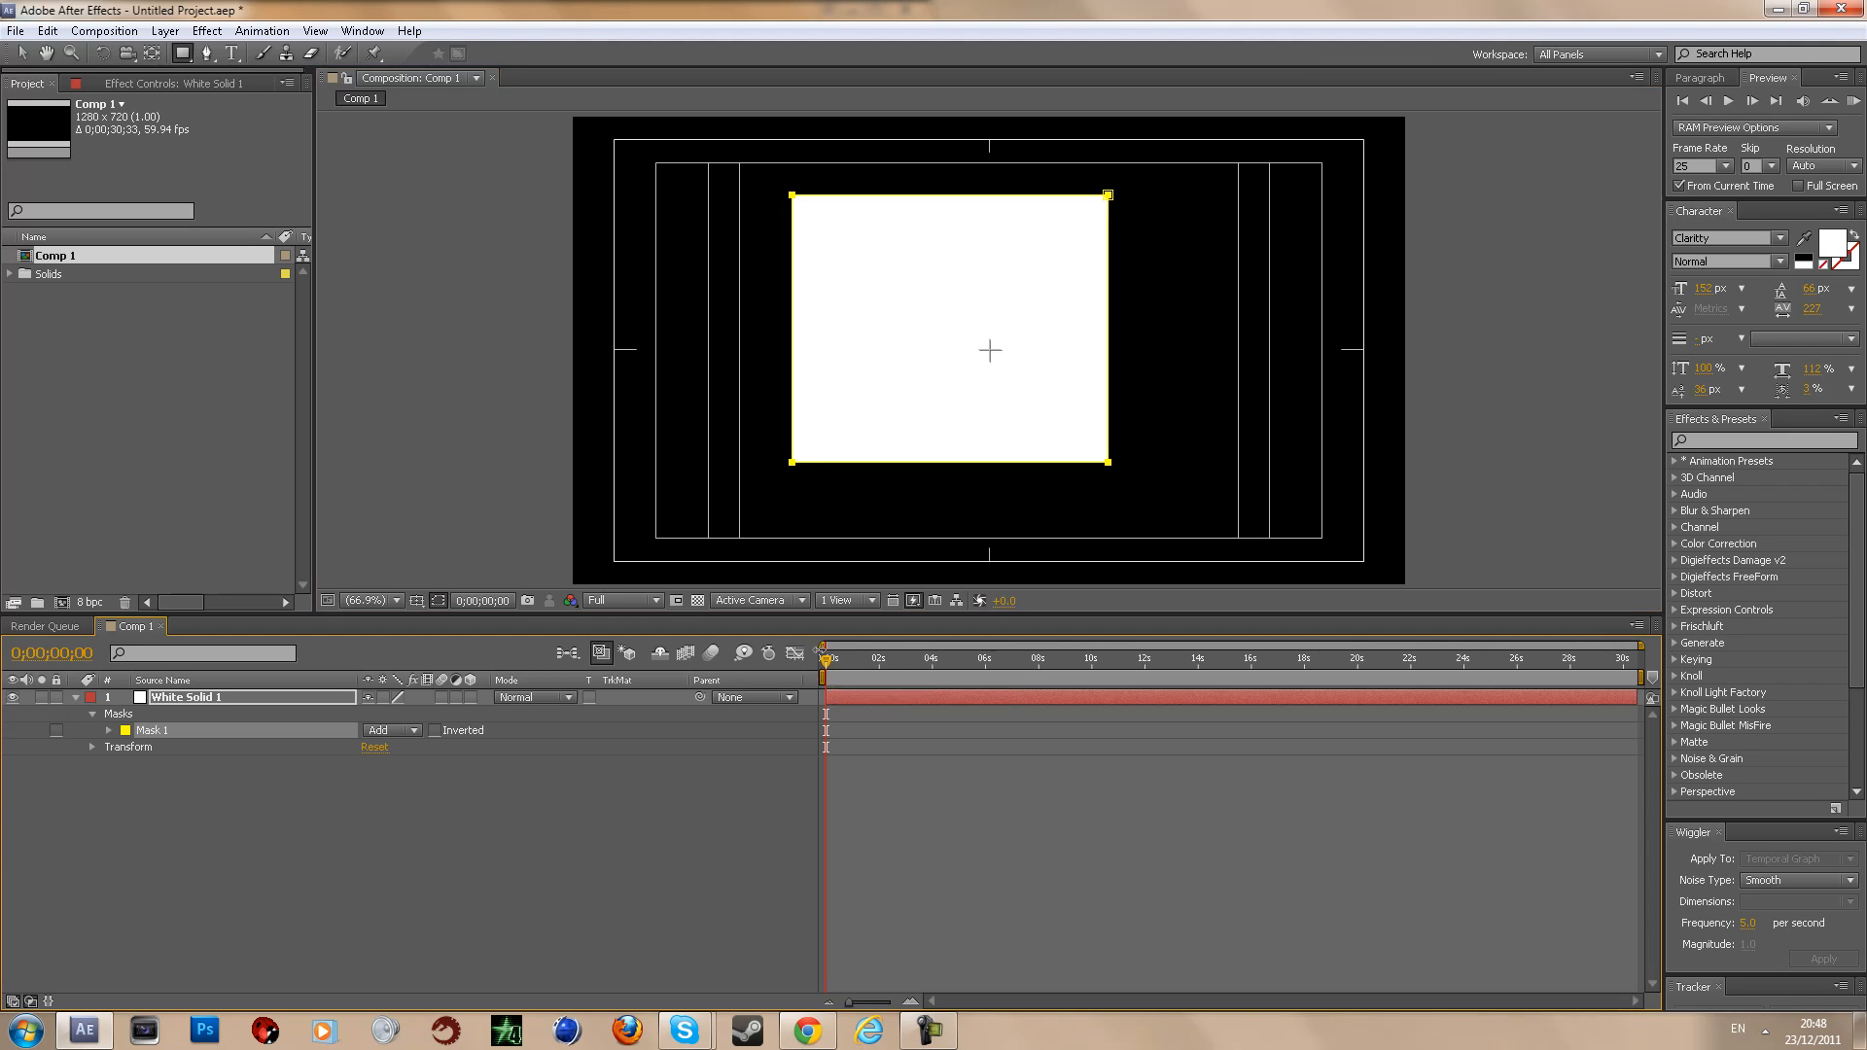
left_click_drag(825, 664, 883, 659)
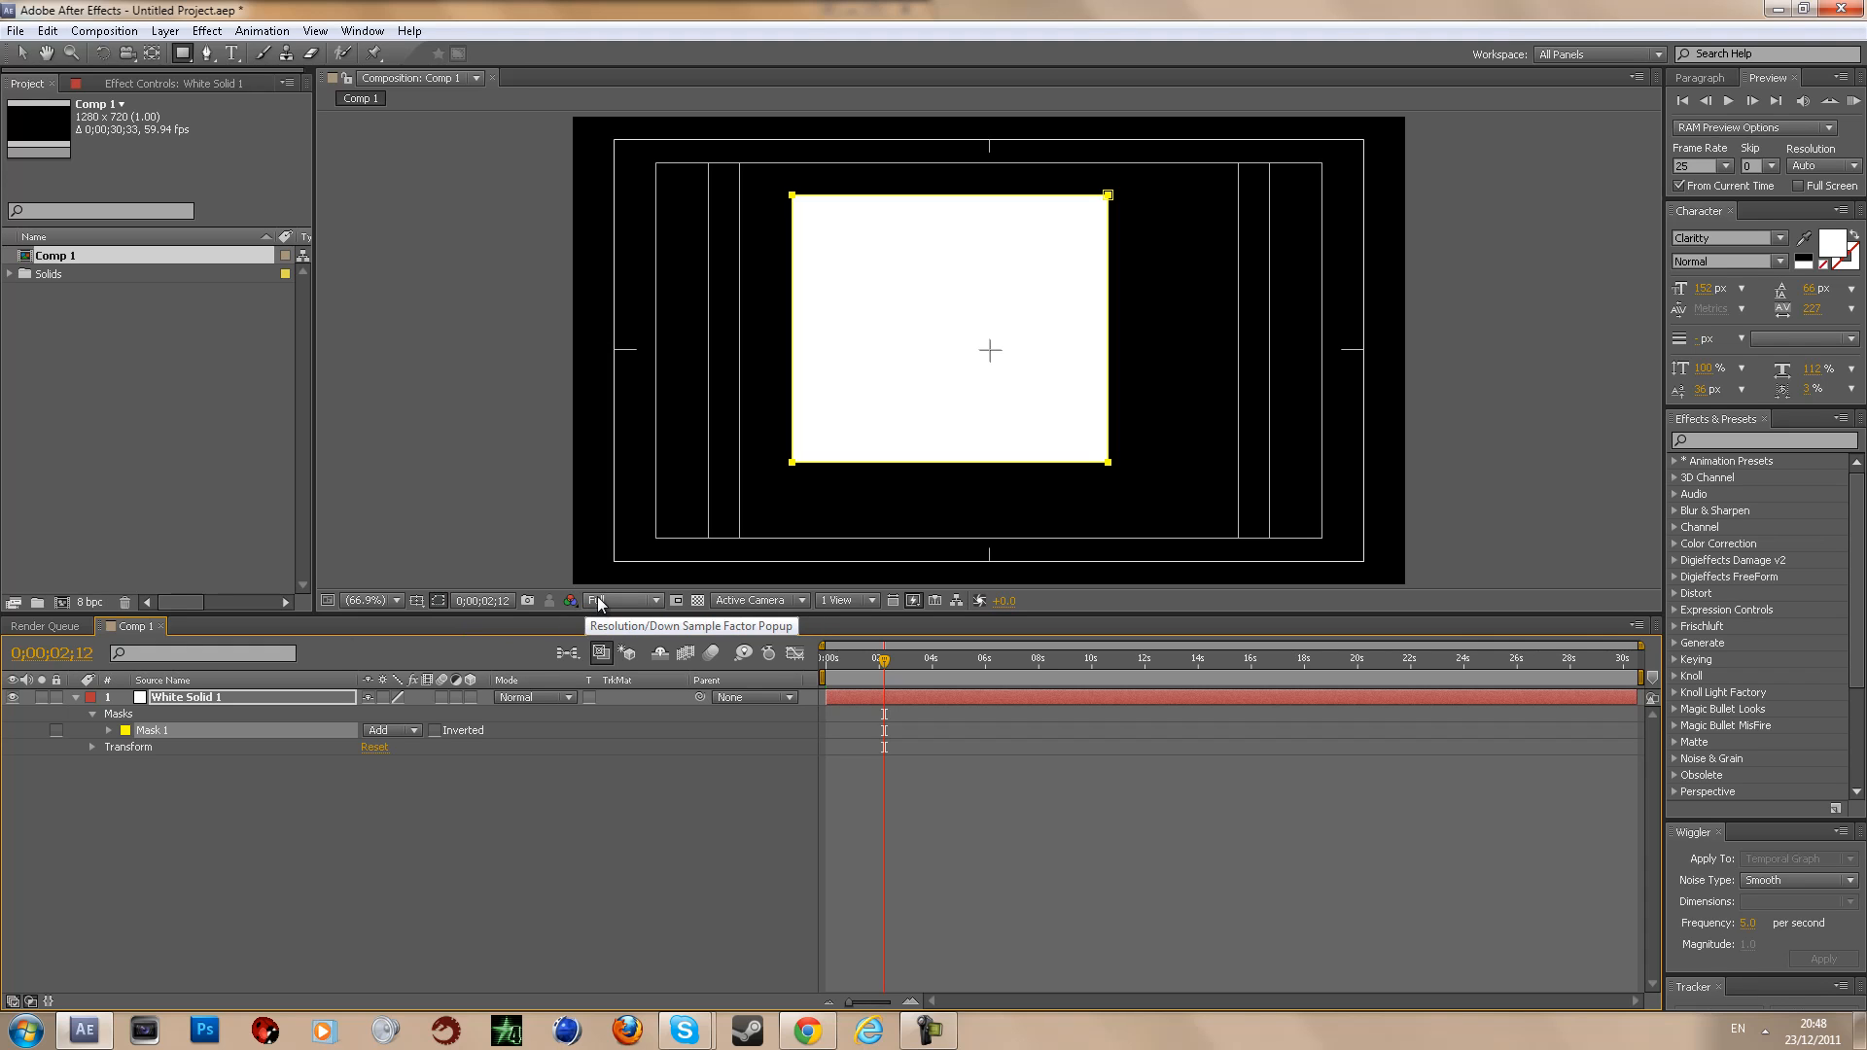
left_click_drag(877, 664, 924, 664)
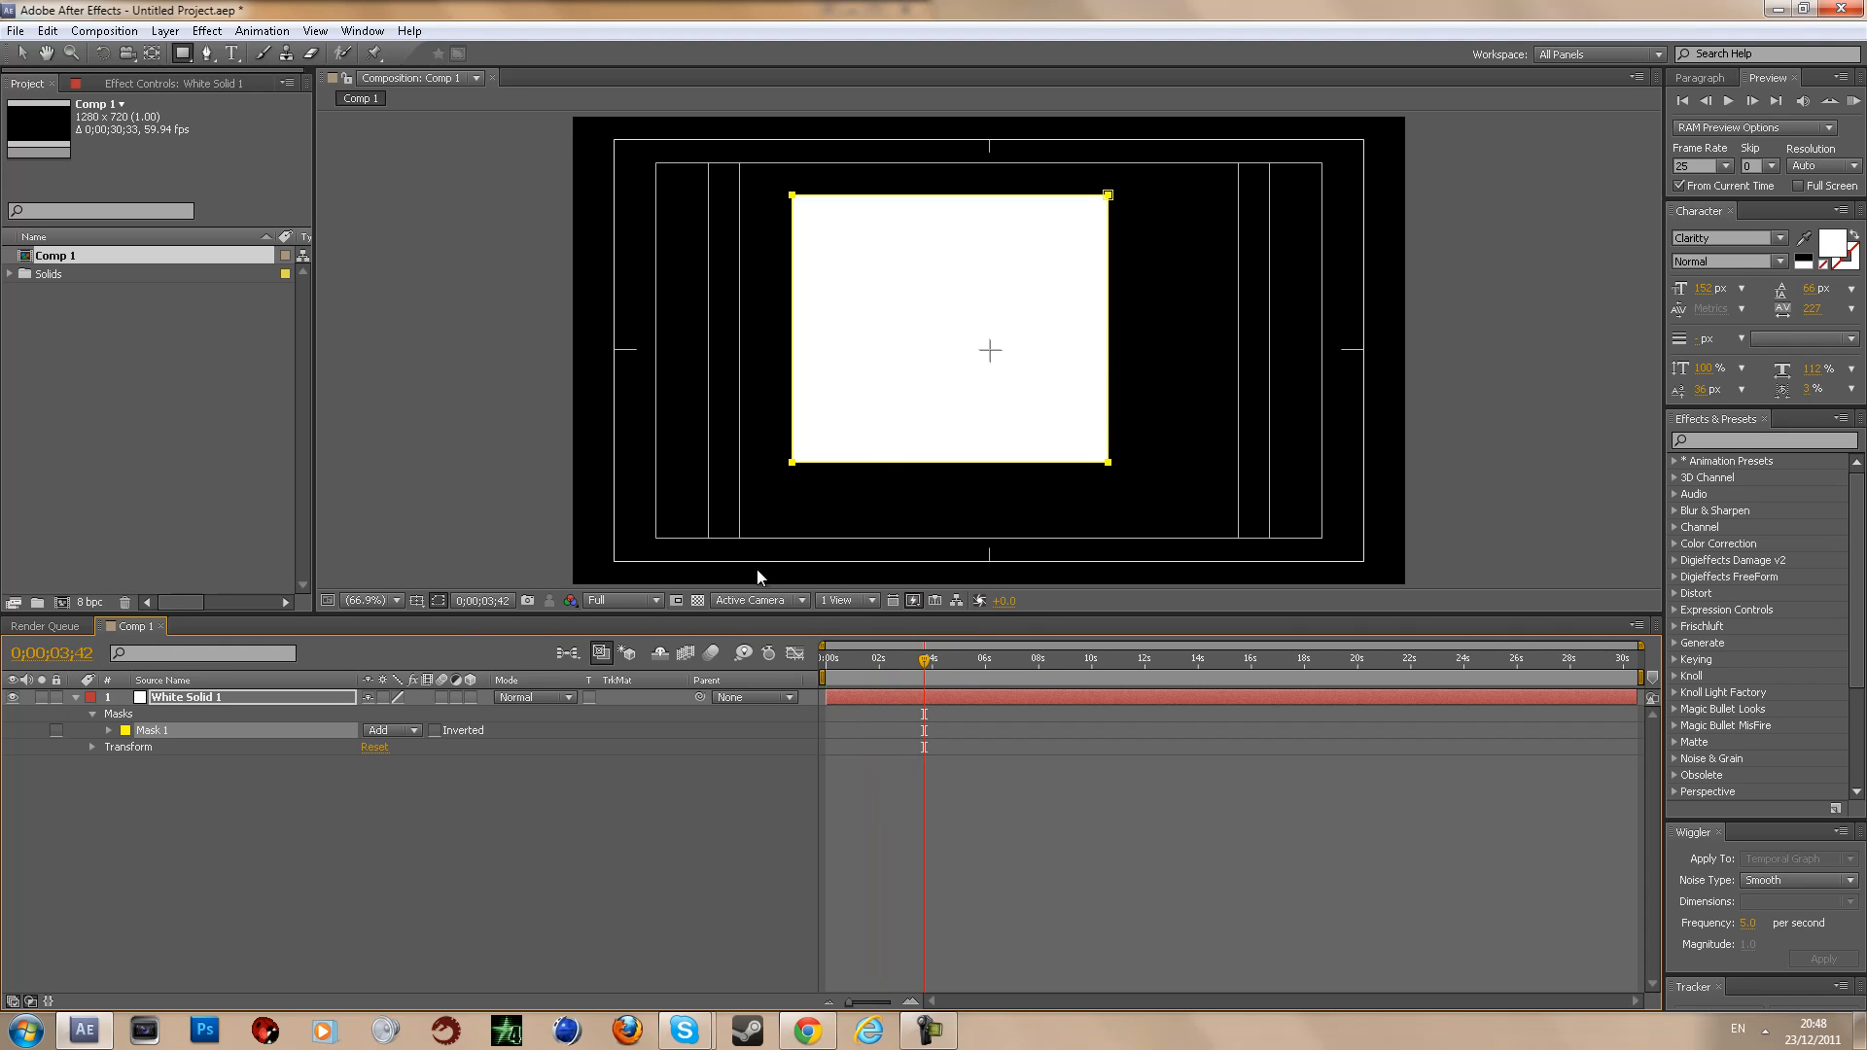
Step: Reduce the viewer's preview resolution to Third and hide the mask outline
left_click(627, 601)
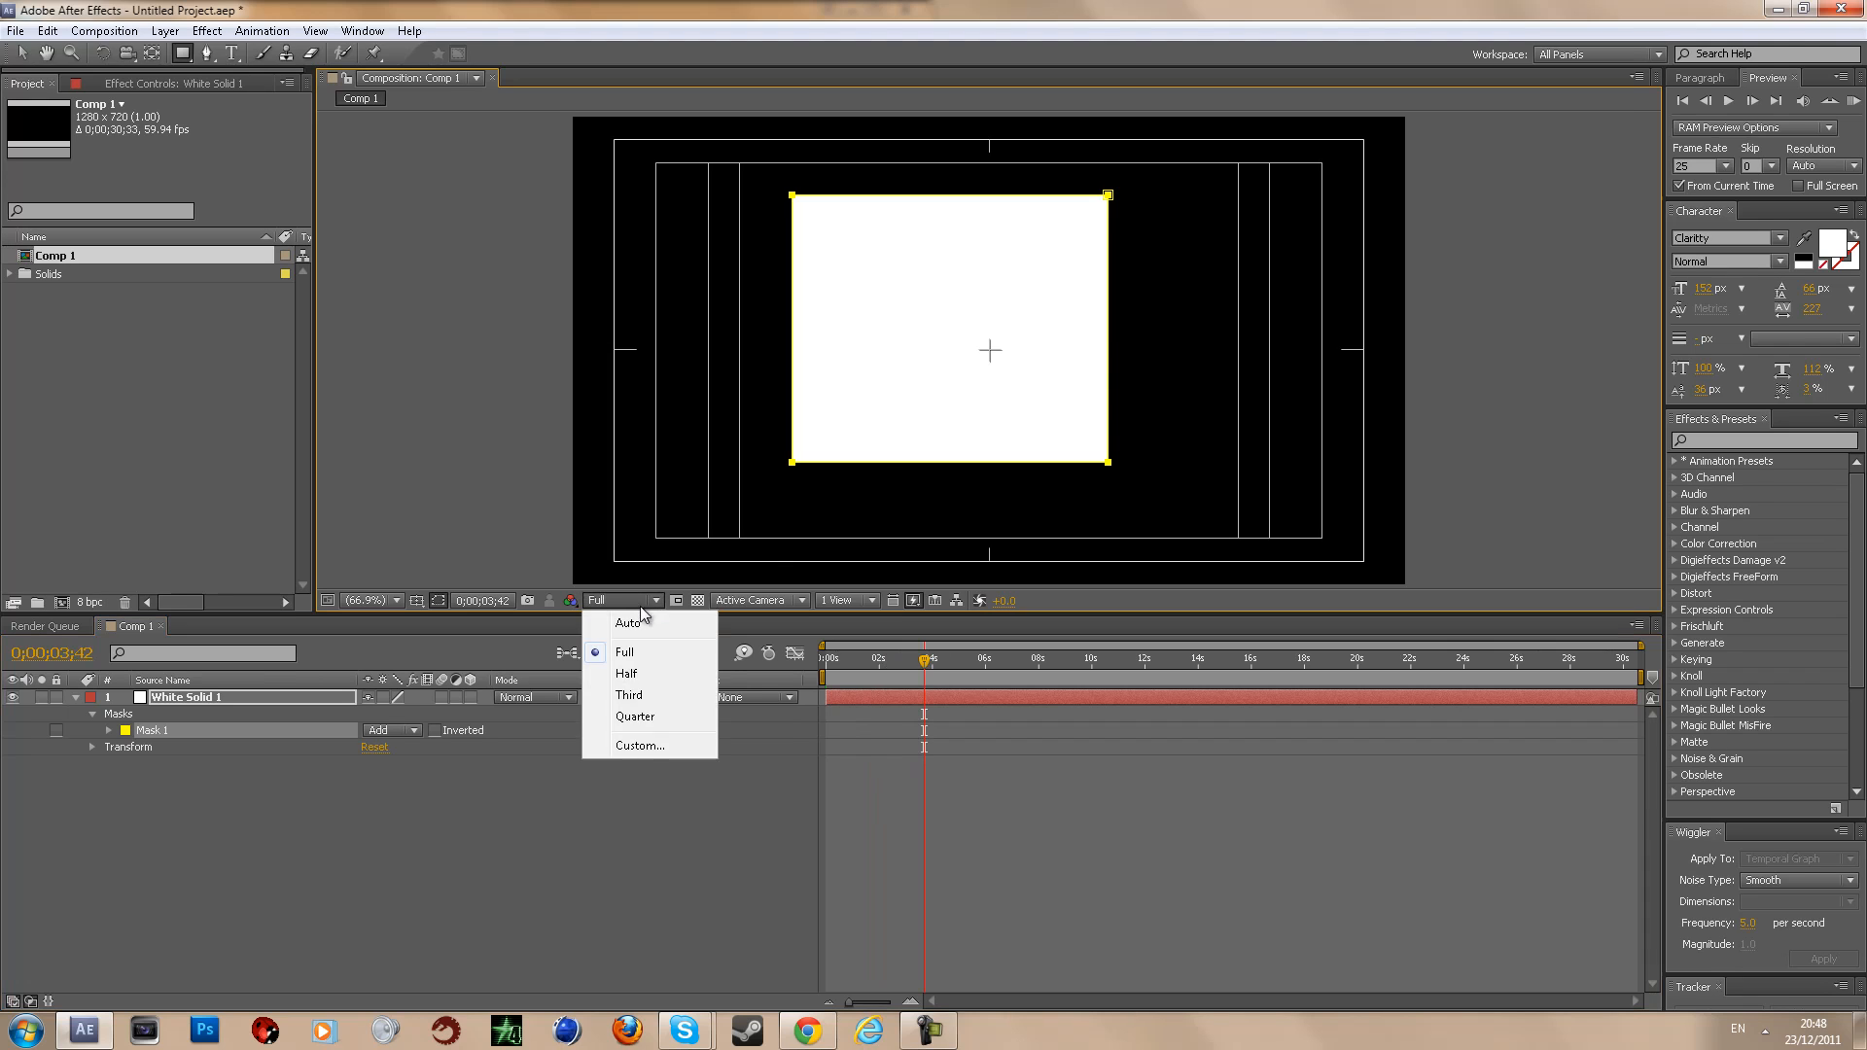
left_click(623, 693)
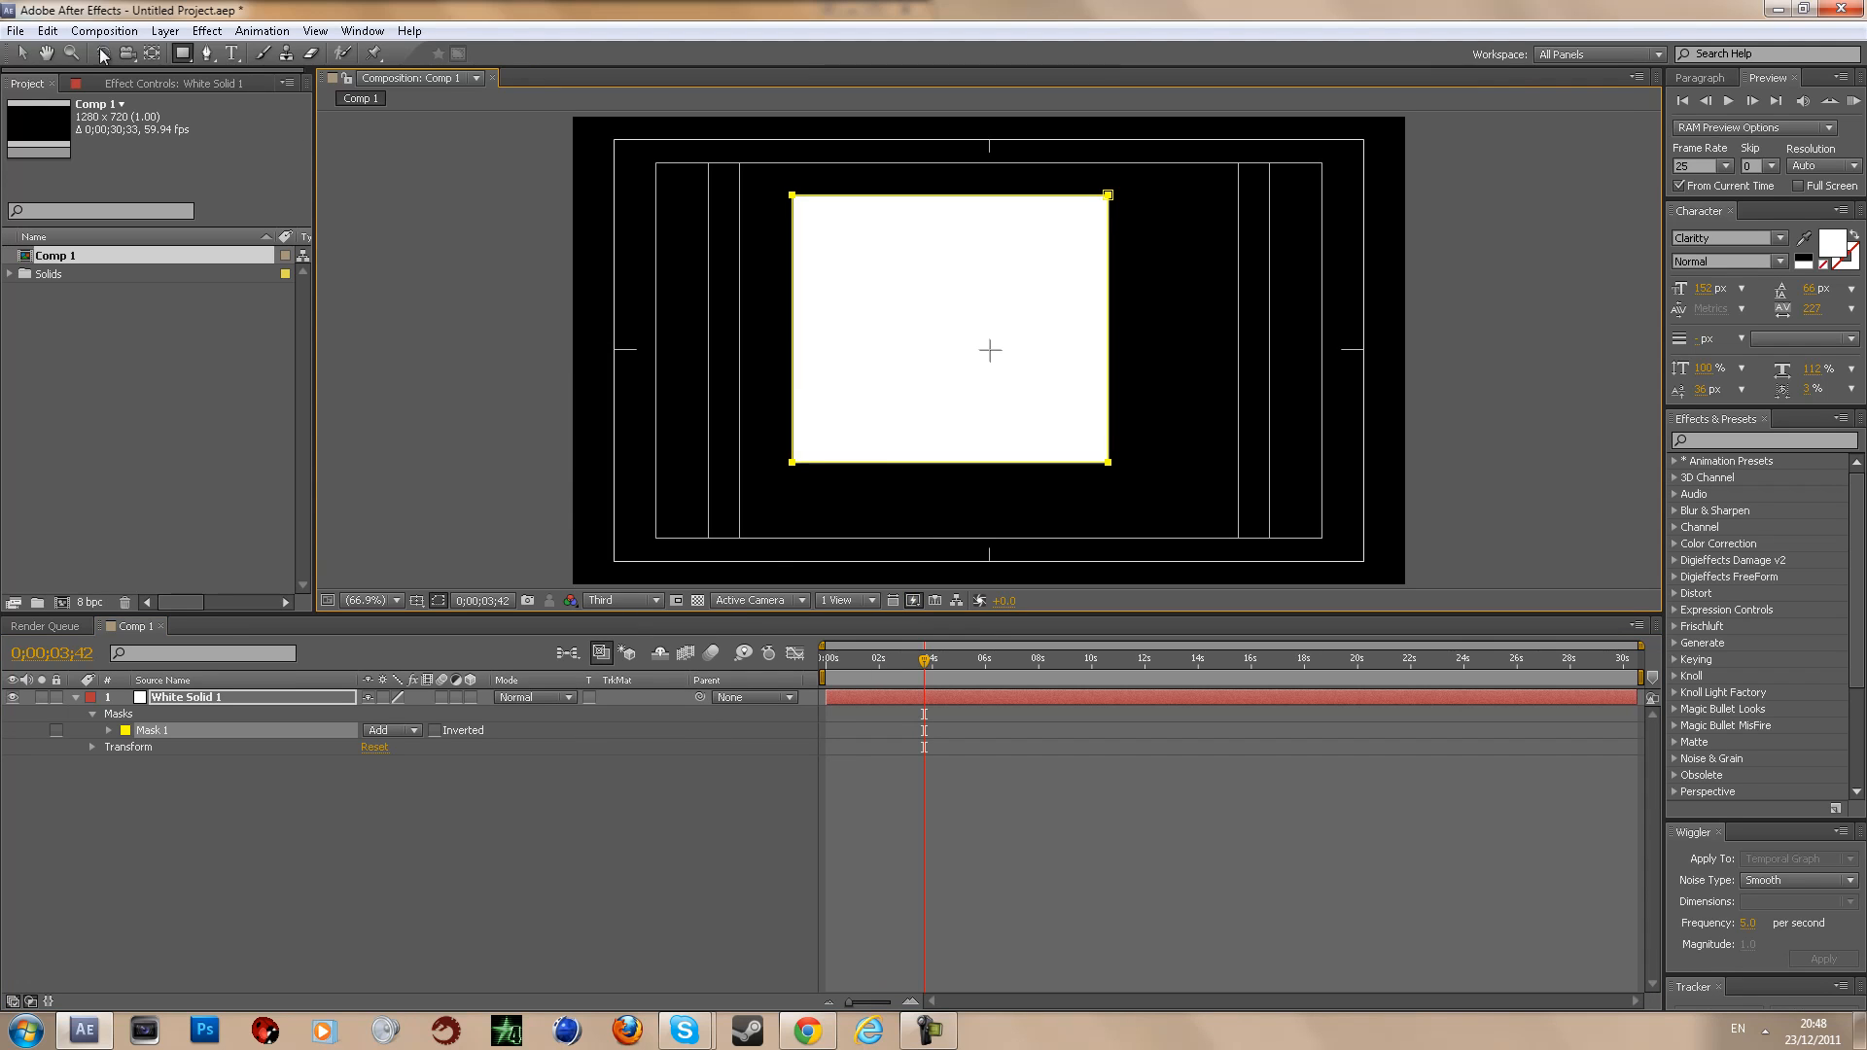
left_click(439, 602)
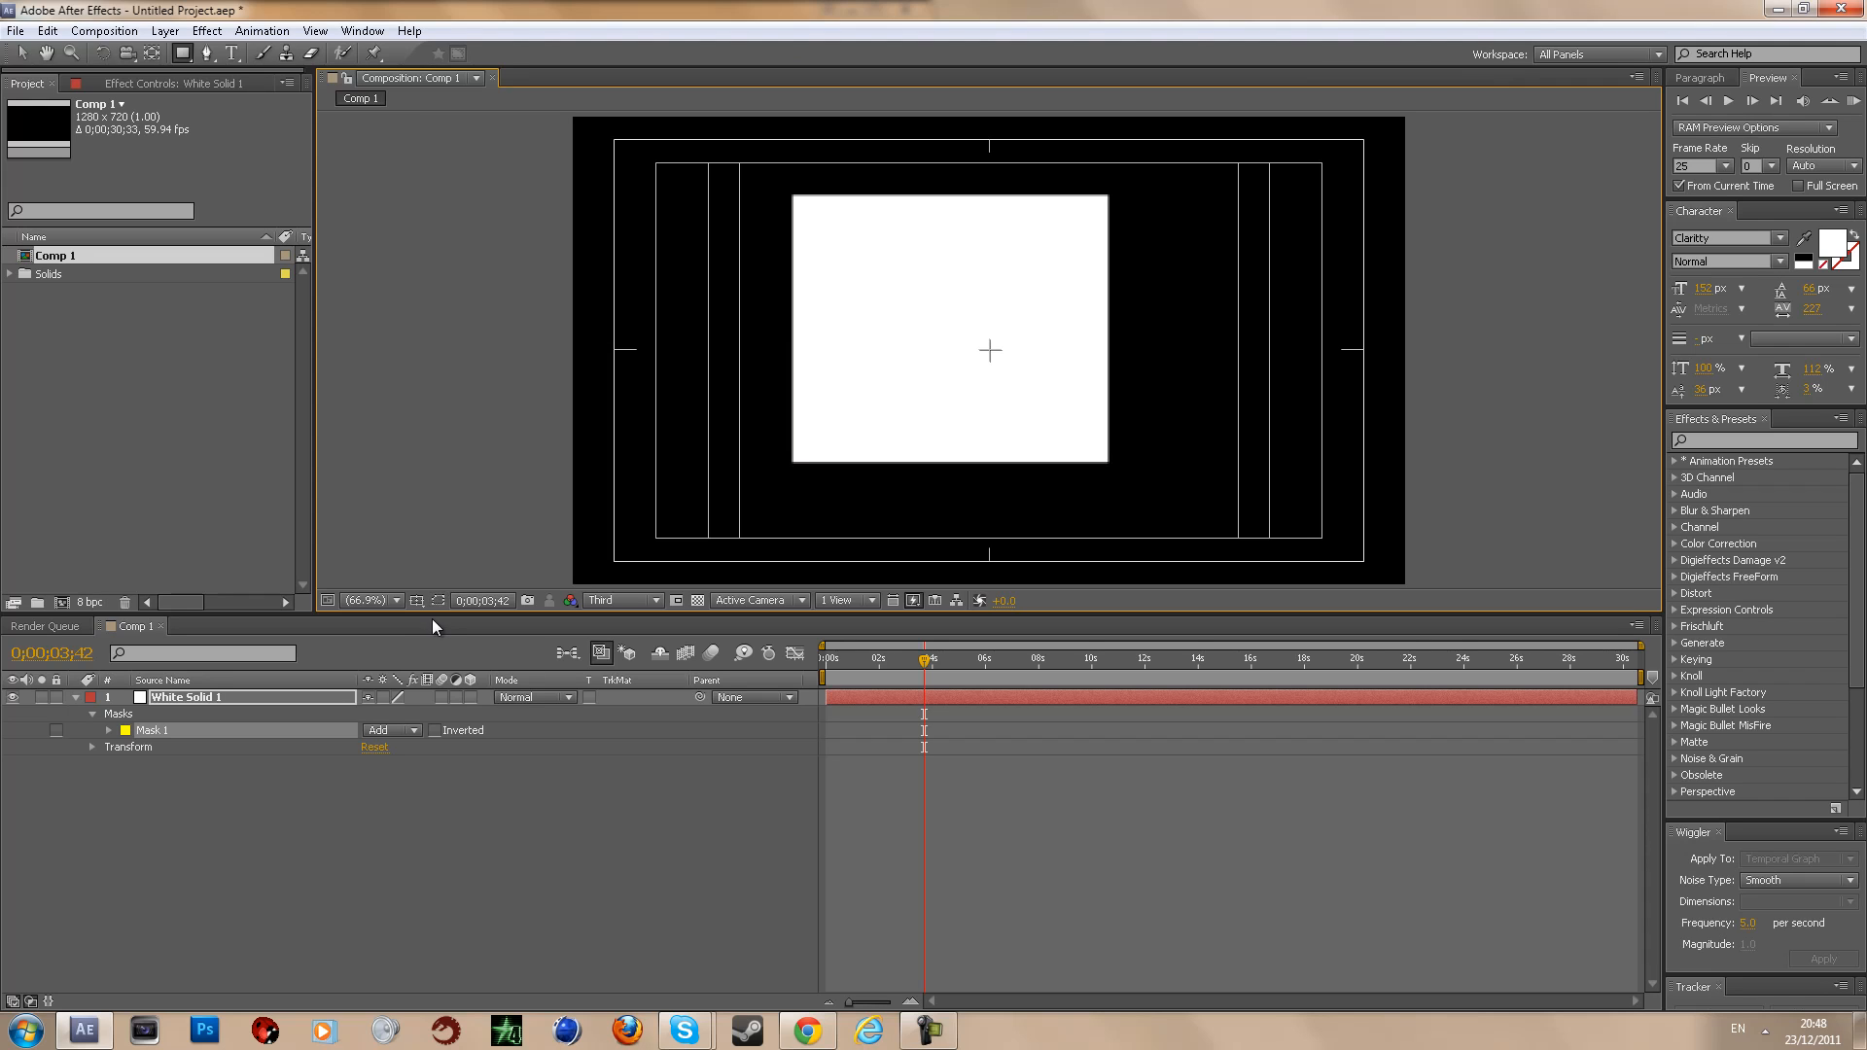
Step: Try the 2 Views - Vertical layout in the composition viewer and return to 1 View
left_click(770, 600)
left_click(770, 599)
left_click(834, 600)
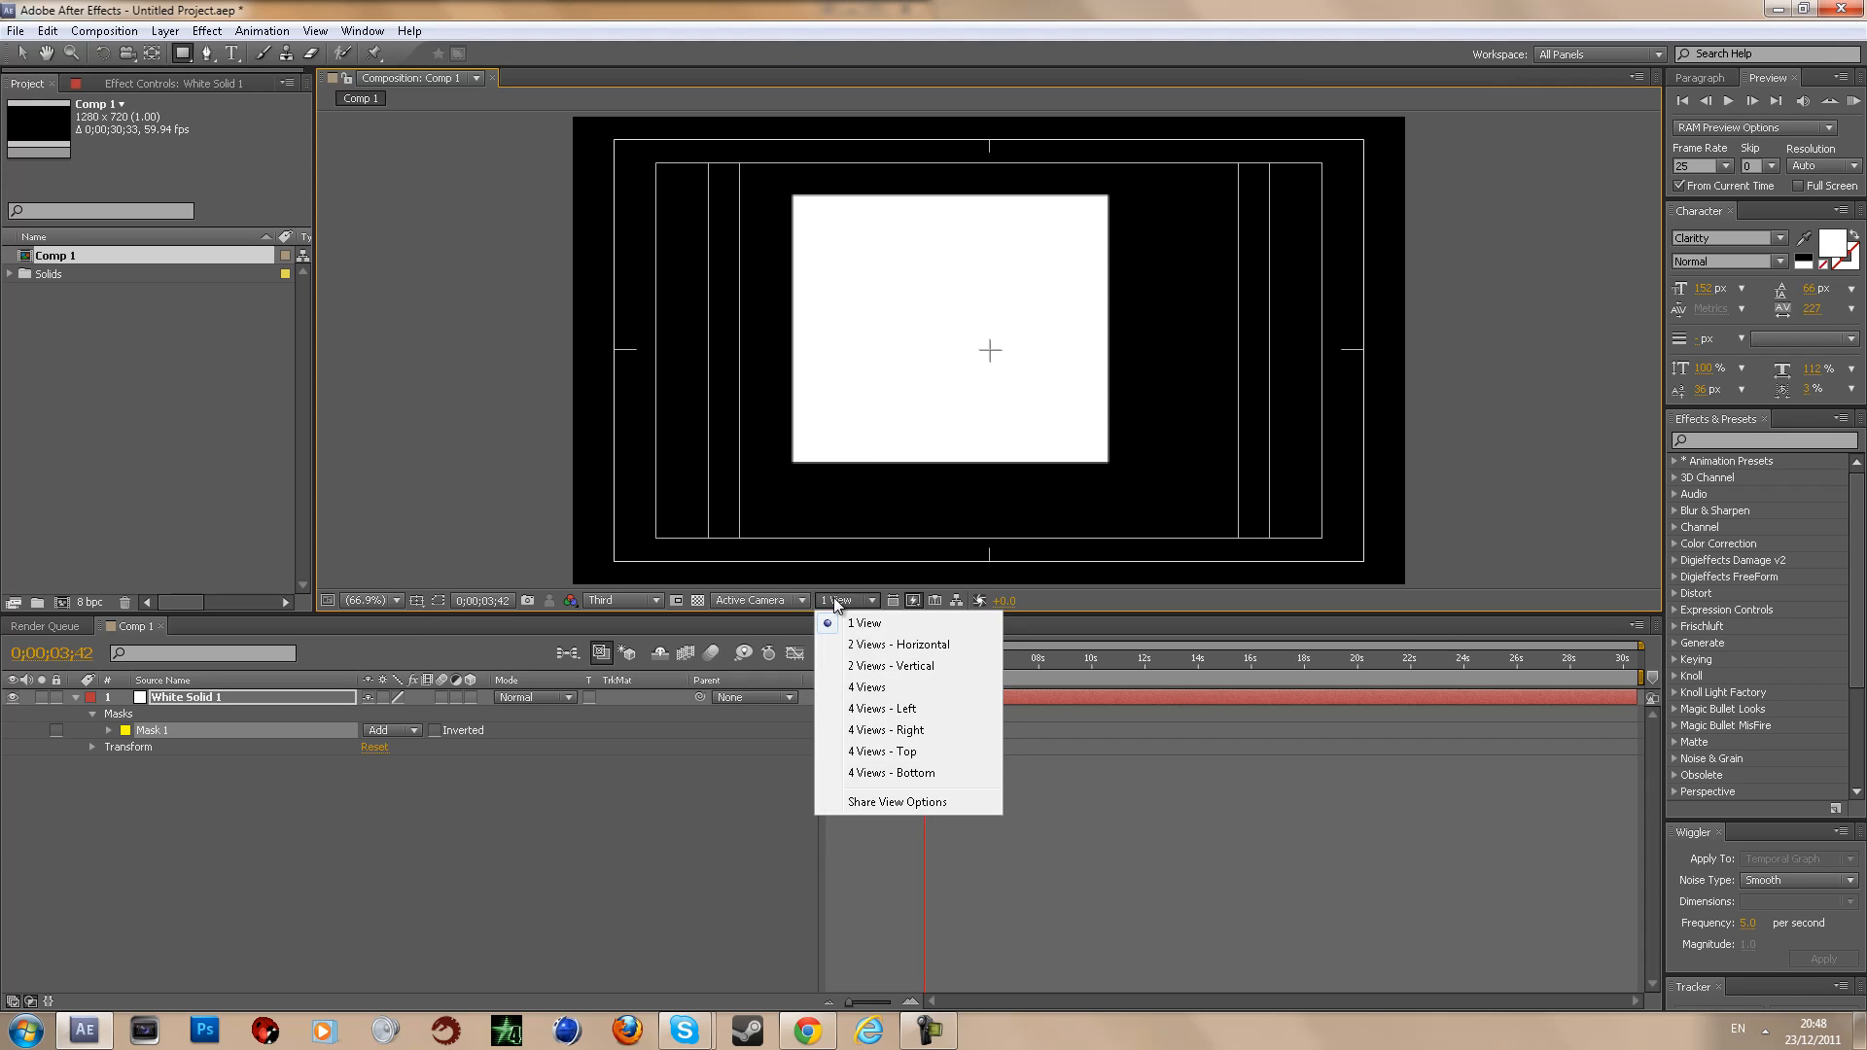
left_click(862, 666)
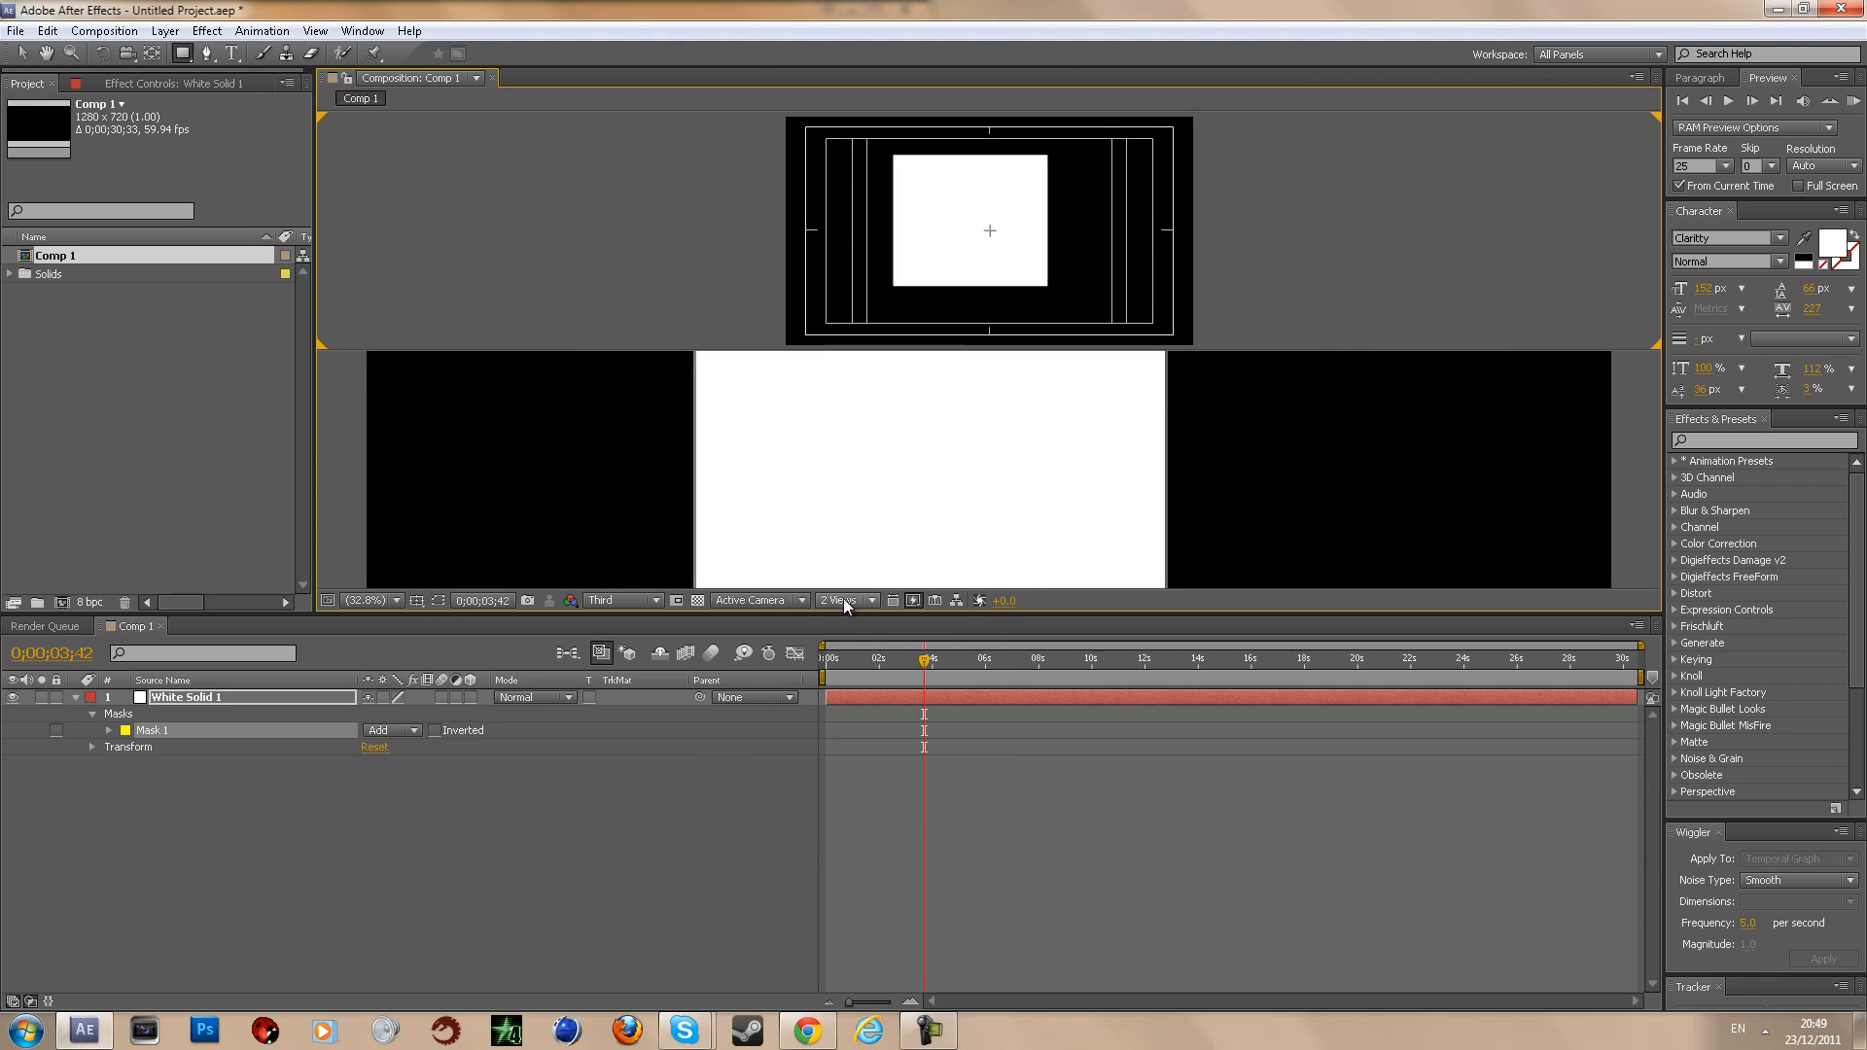
left_click(852, 600)
left_click(857, 621)
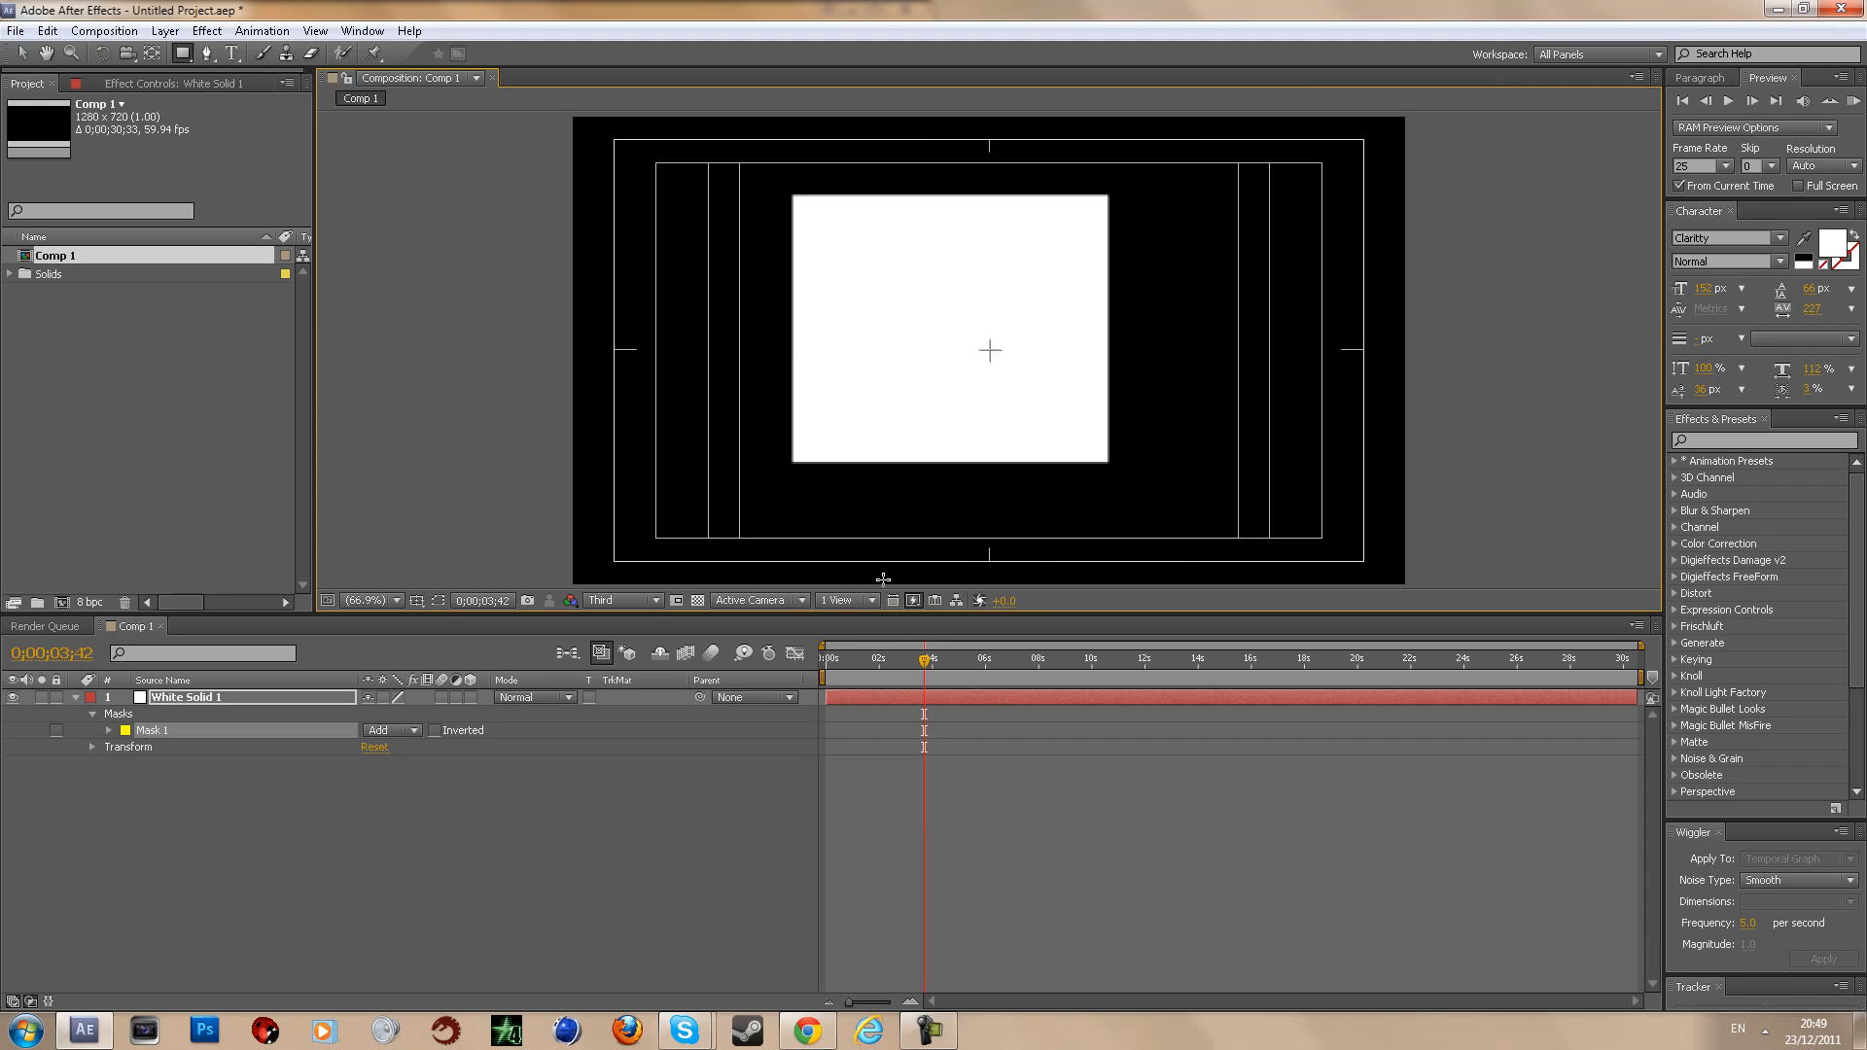
Step: Switch to the Selection tool and deselect the white solid layer
left_click(21, 52)
left_click(429, 328)
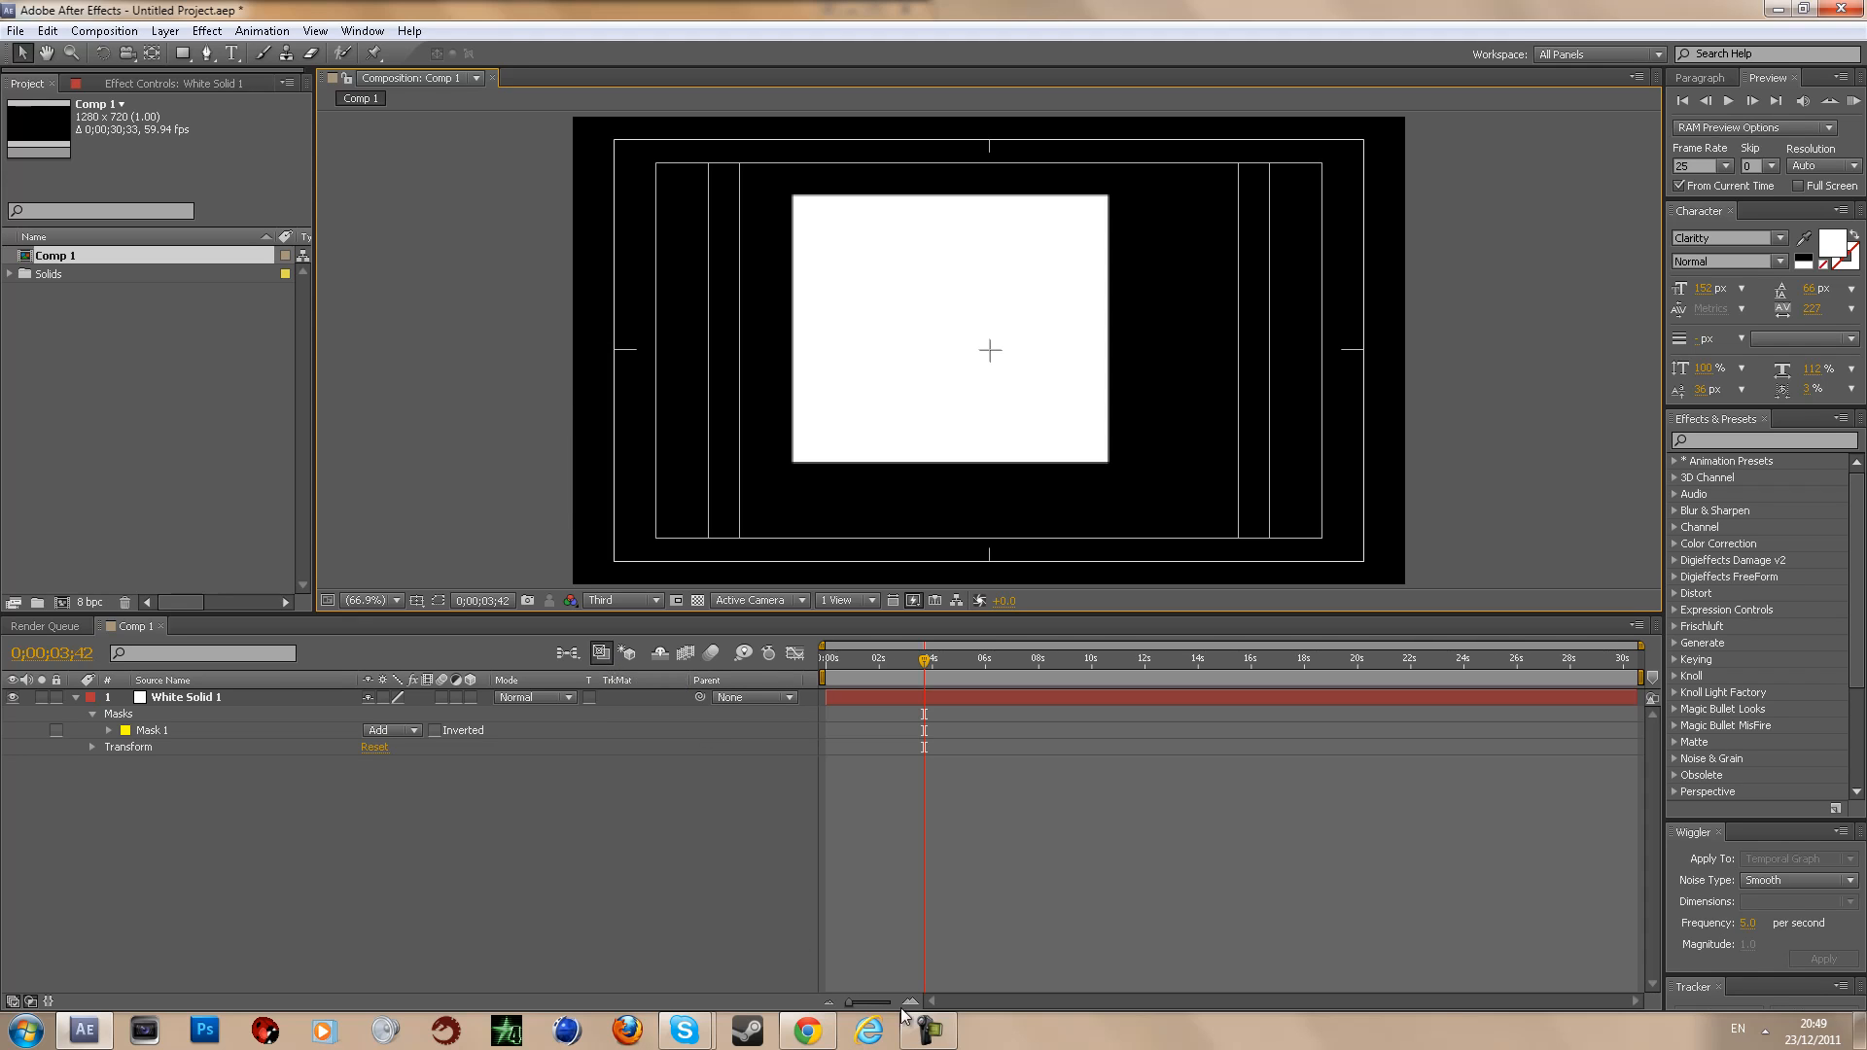
left_click(929, 1031)
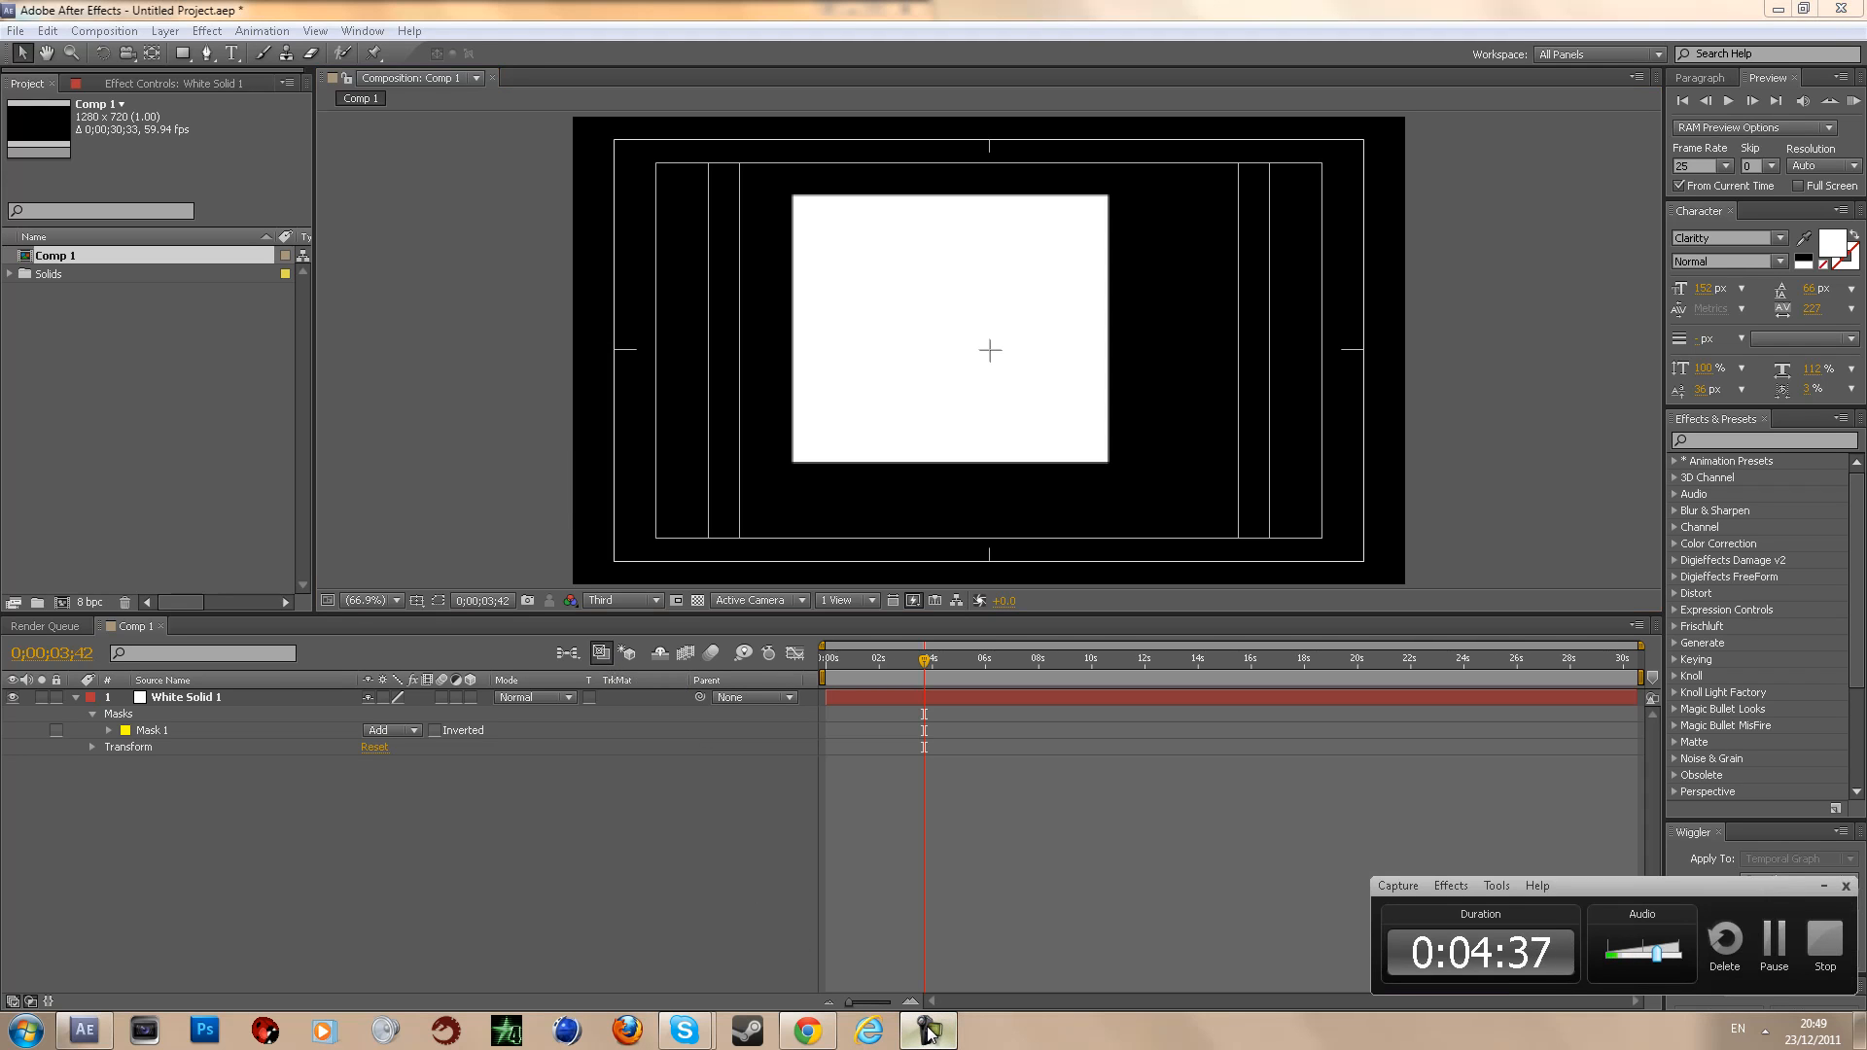
left_click(929, 1030)
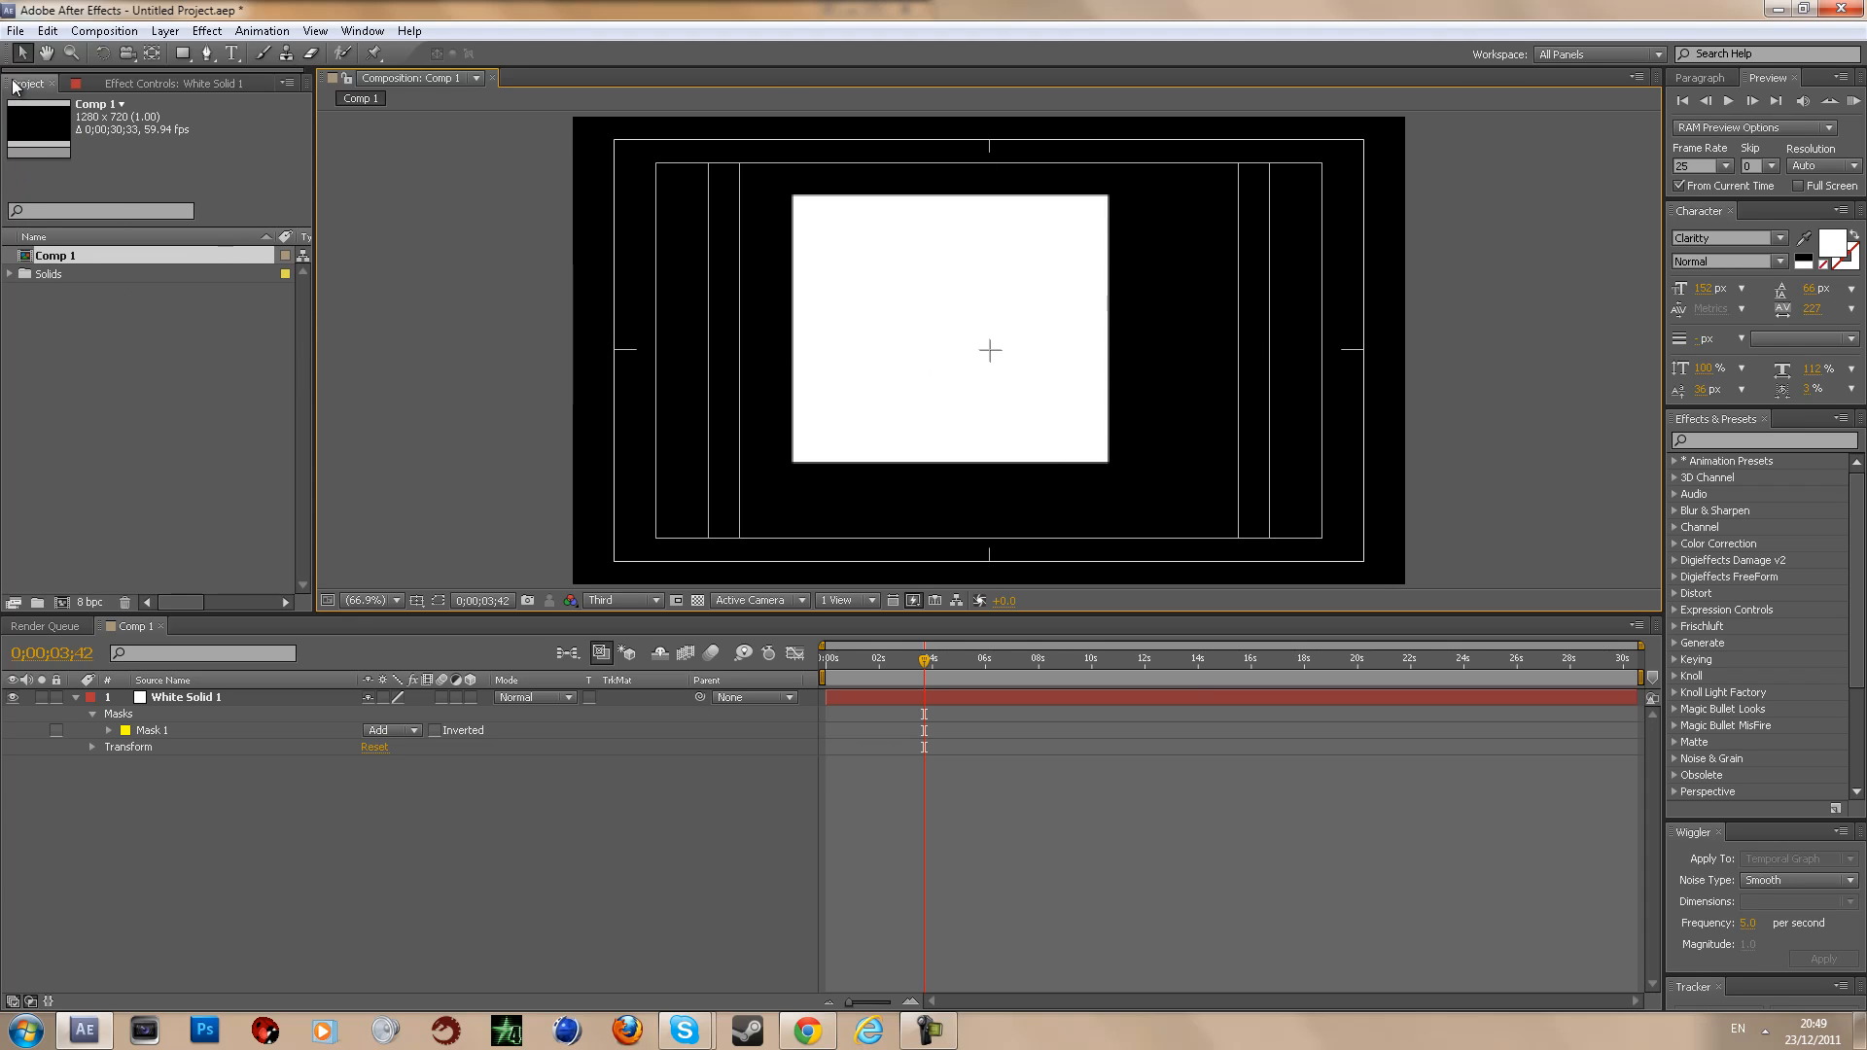
Step: Examine the project's items, including the composition and the white solid inside the Solids folder
left_click(65, 329)
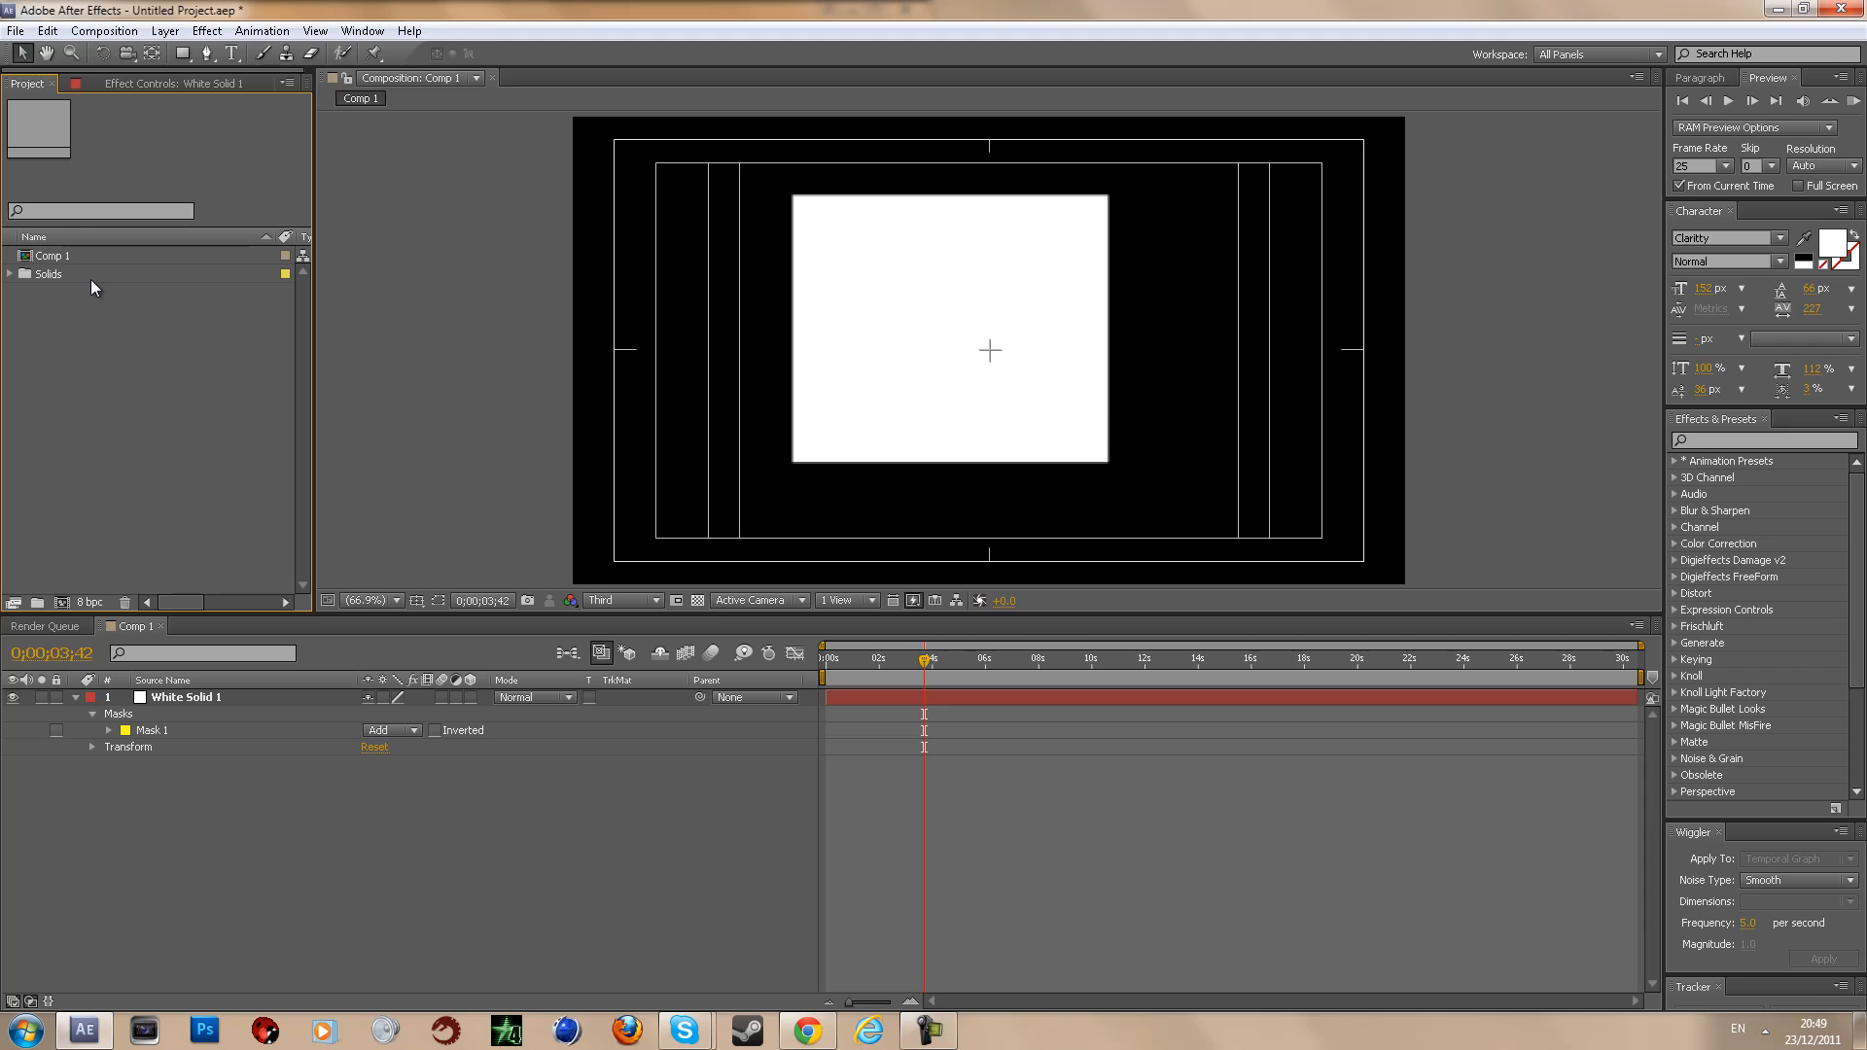
left_click(63, 255)
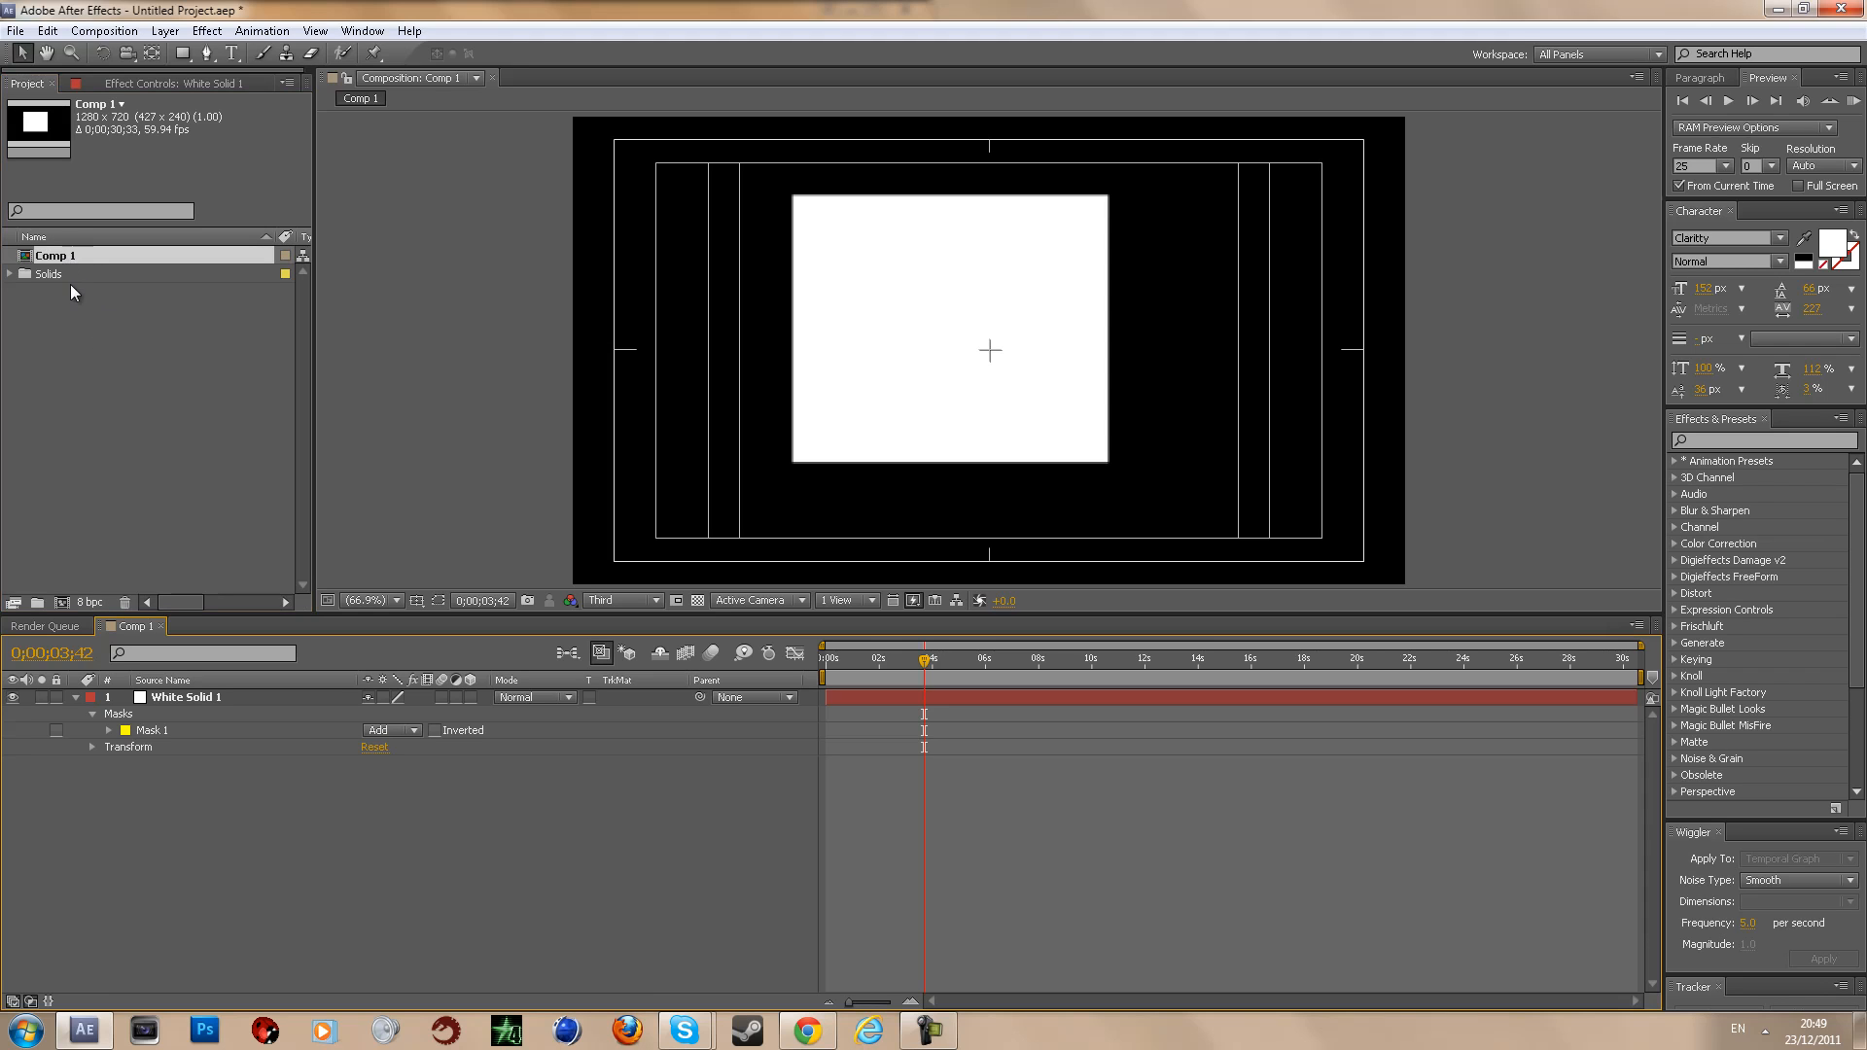
left_click(10, 274)
left_click(70, 291)
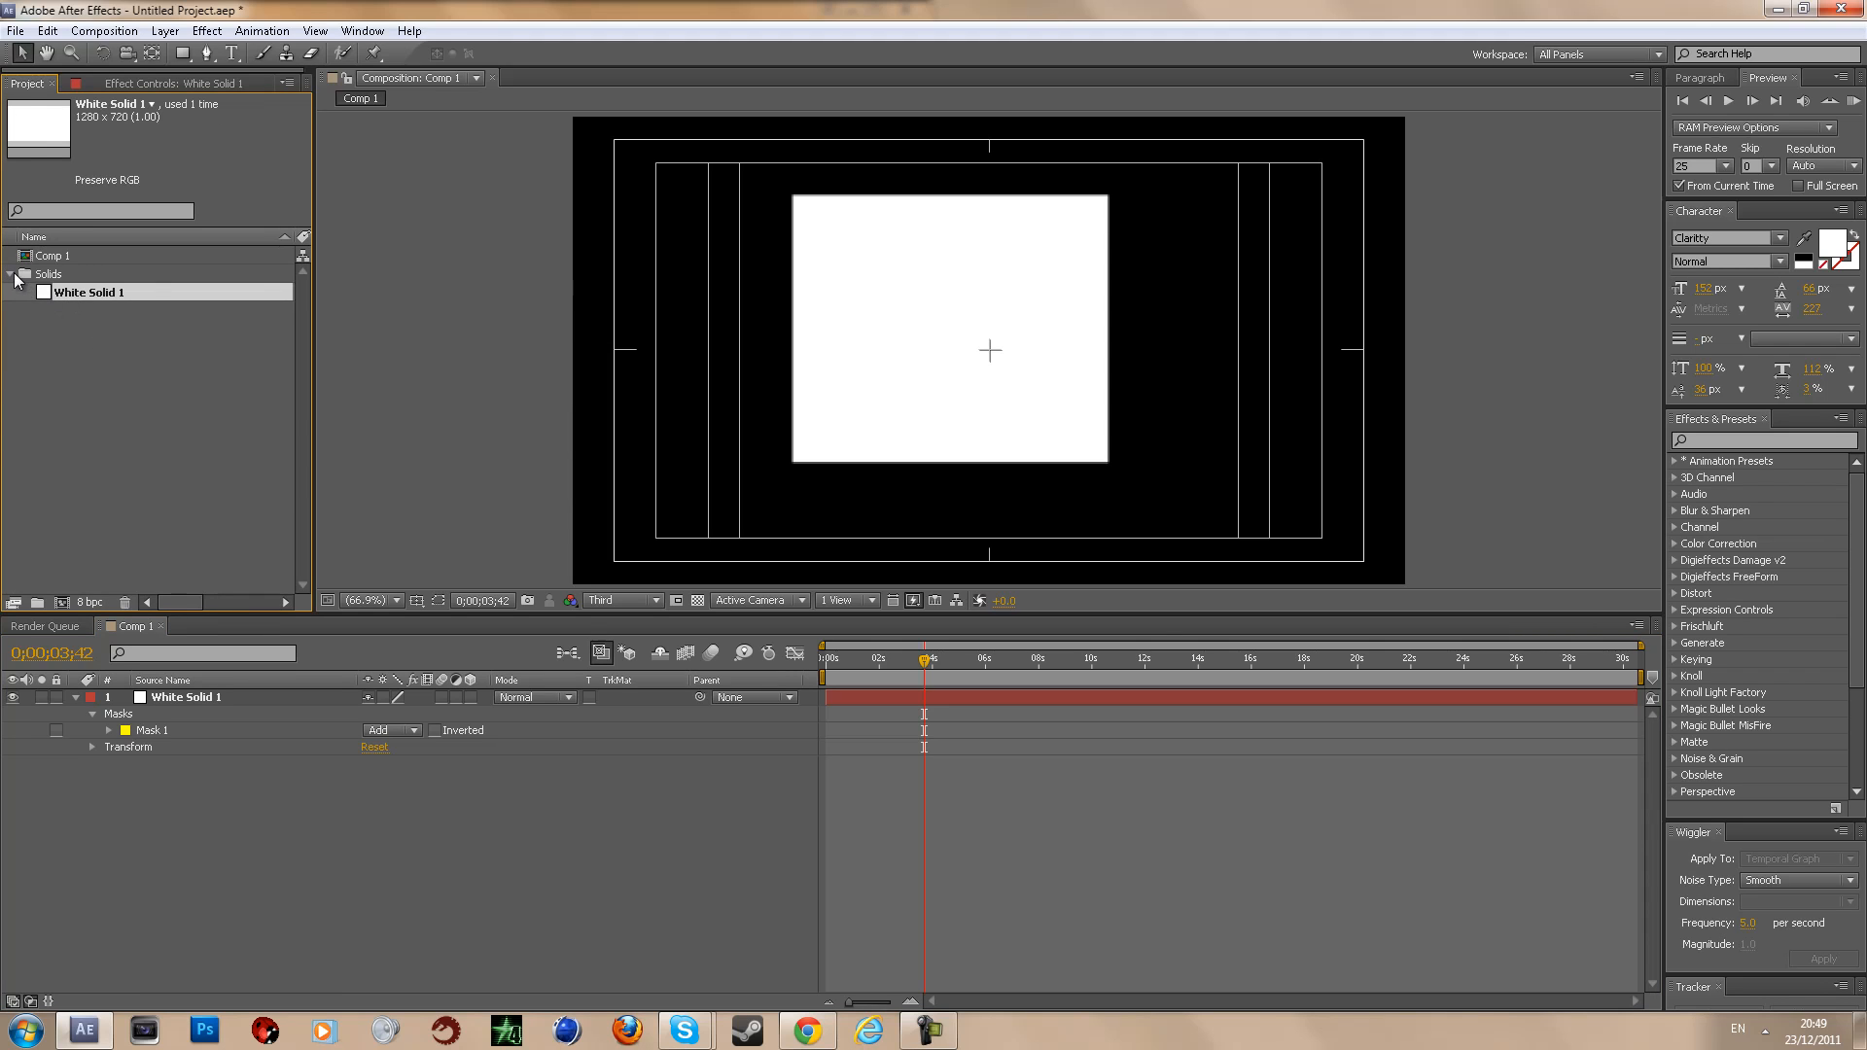
left_click(11, 275)
left_click(85, 330)
key("super+Right")
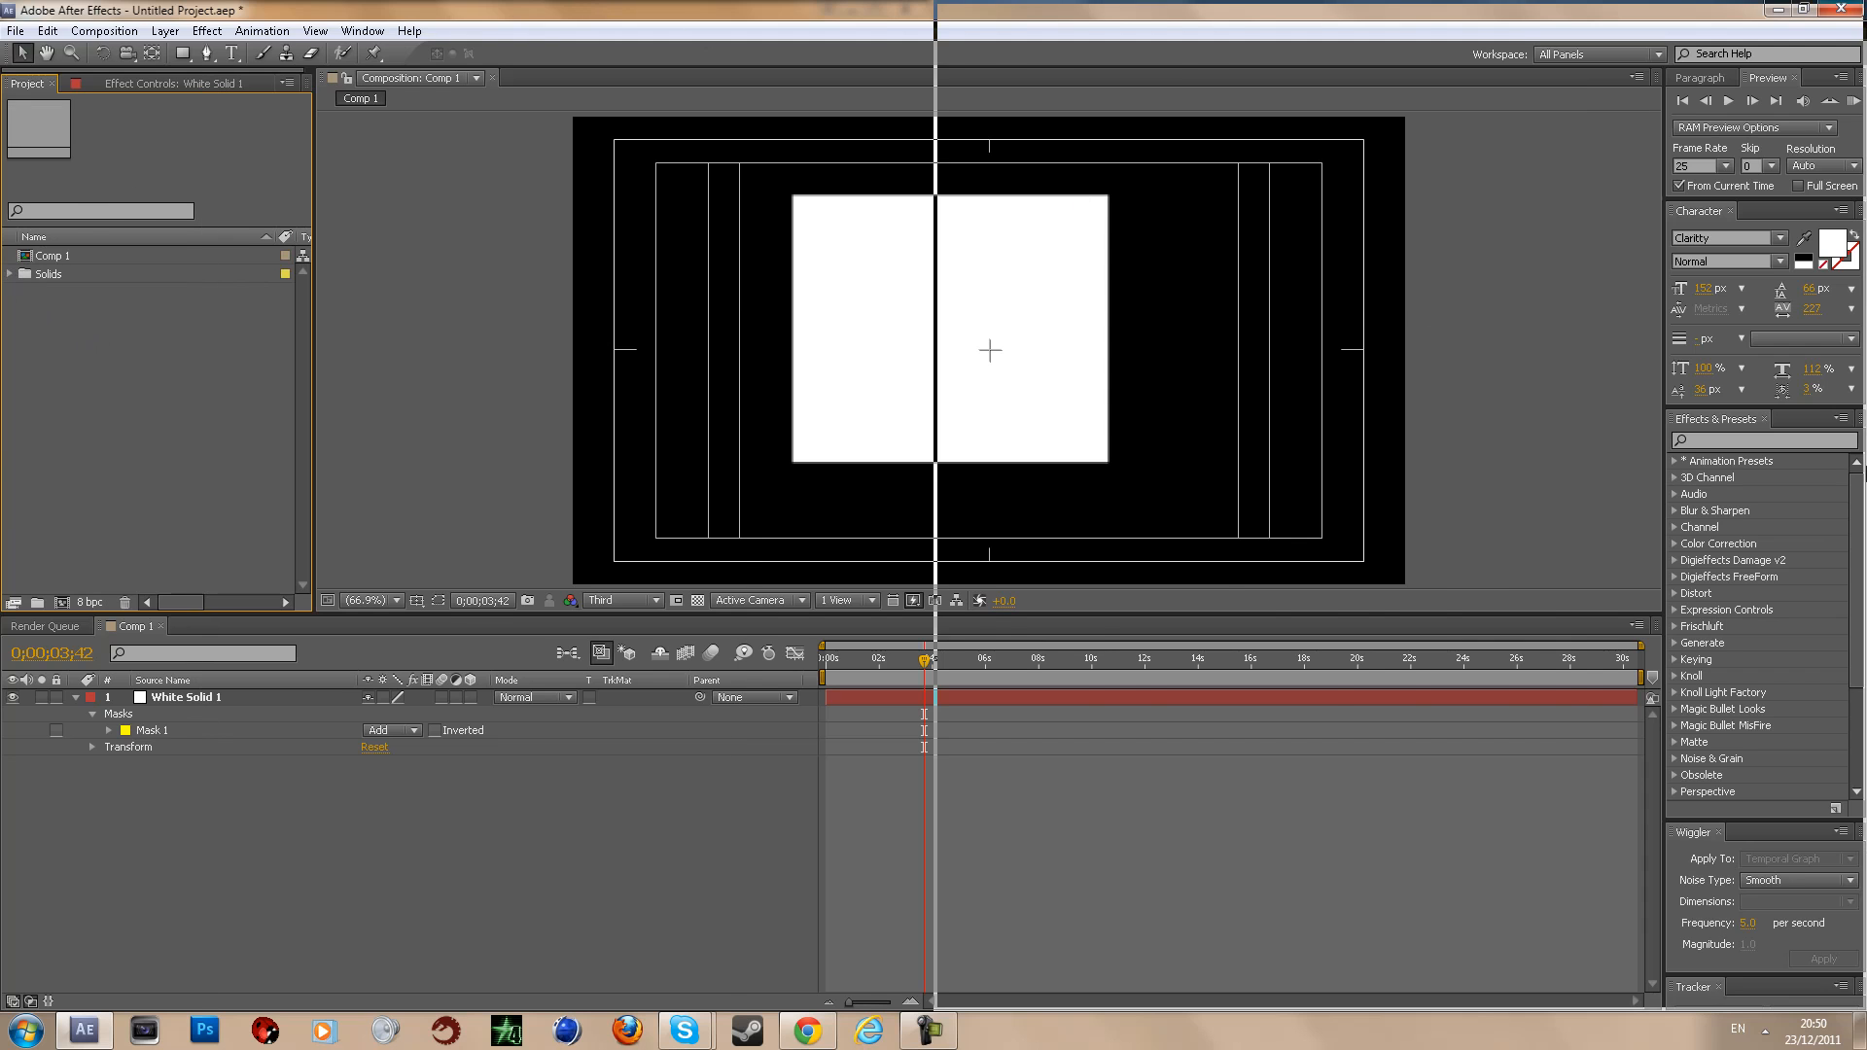
Step: Import Cigarette.jpg from the Windows Pictures library into the After Effects project
left_click(26, 1029)
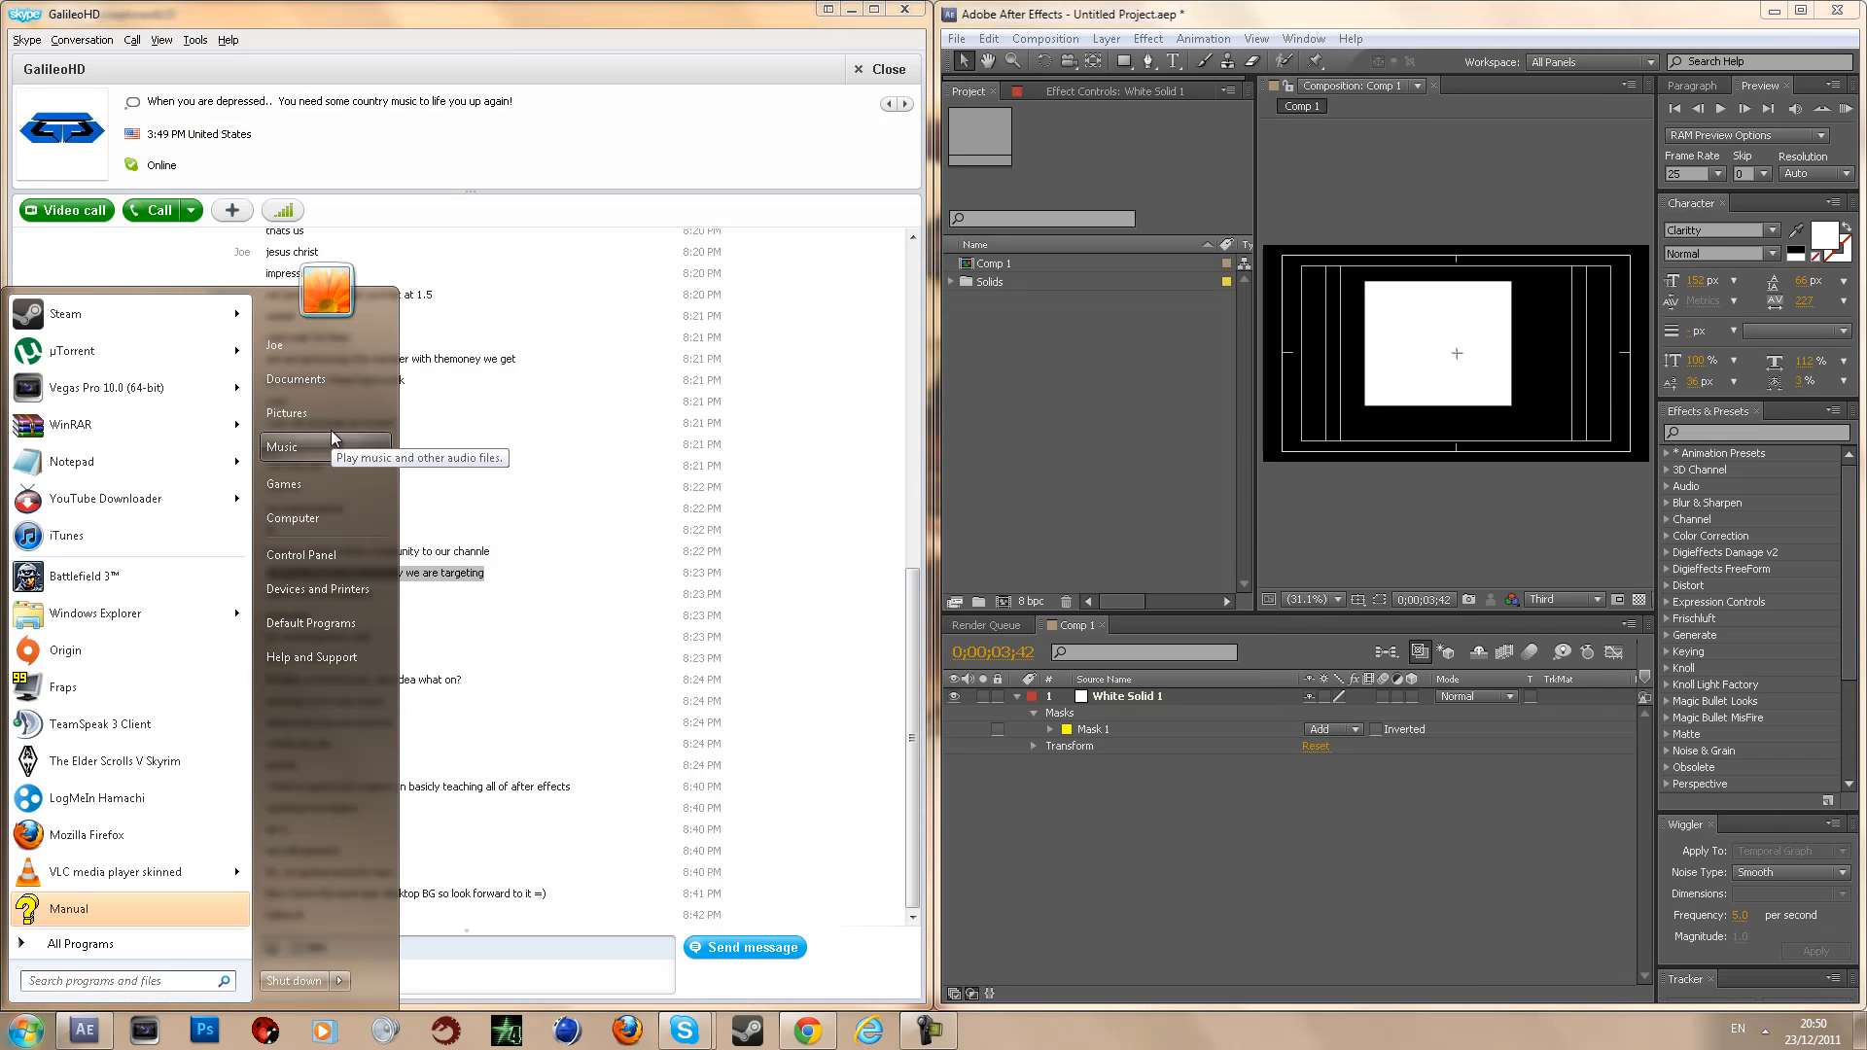
left_click(920, 188)
key("super+Left")
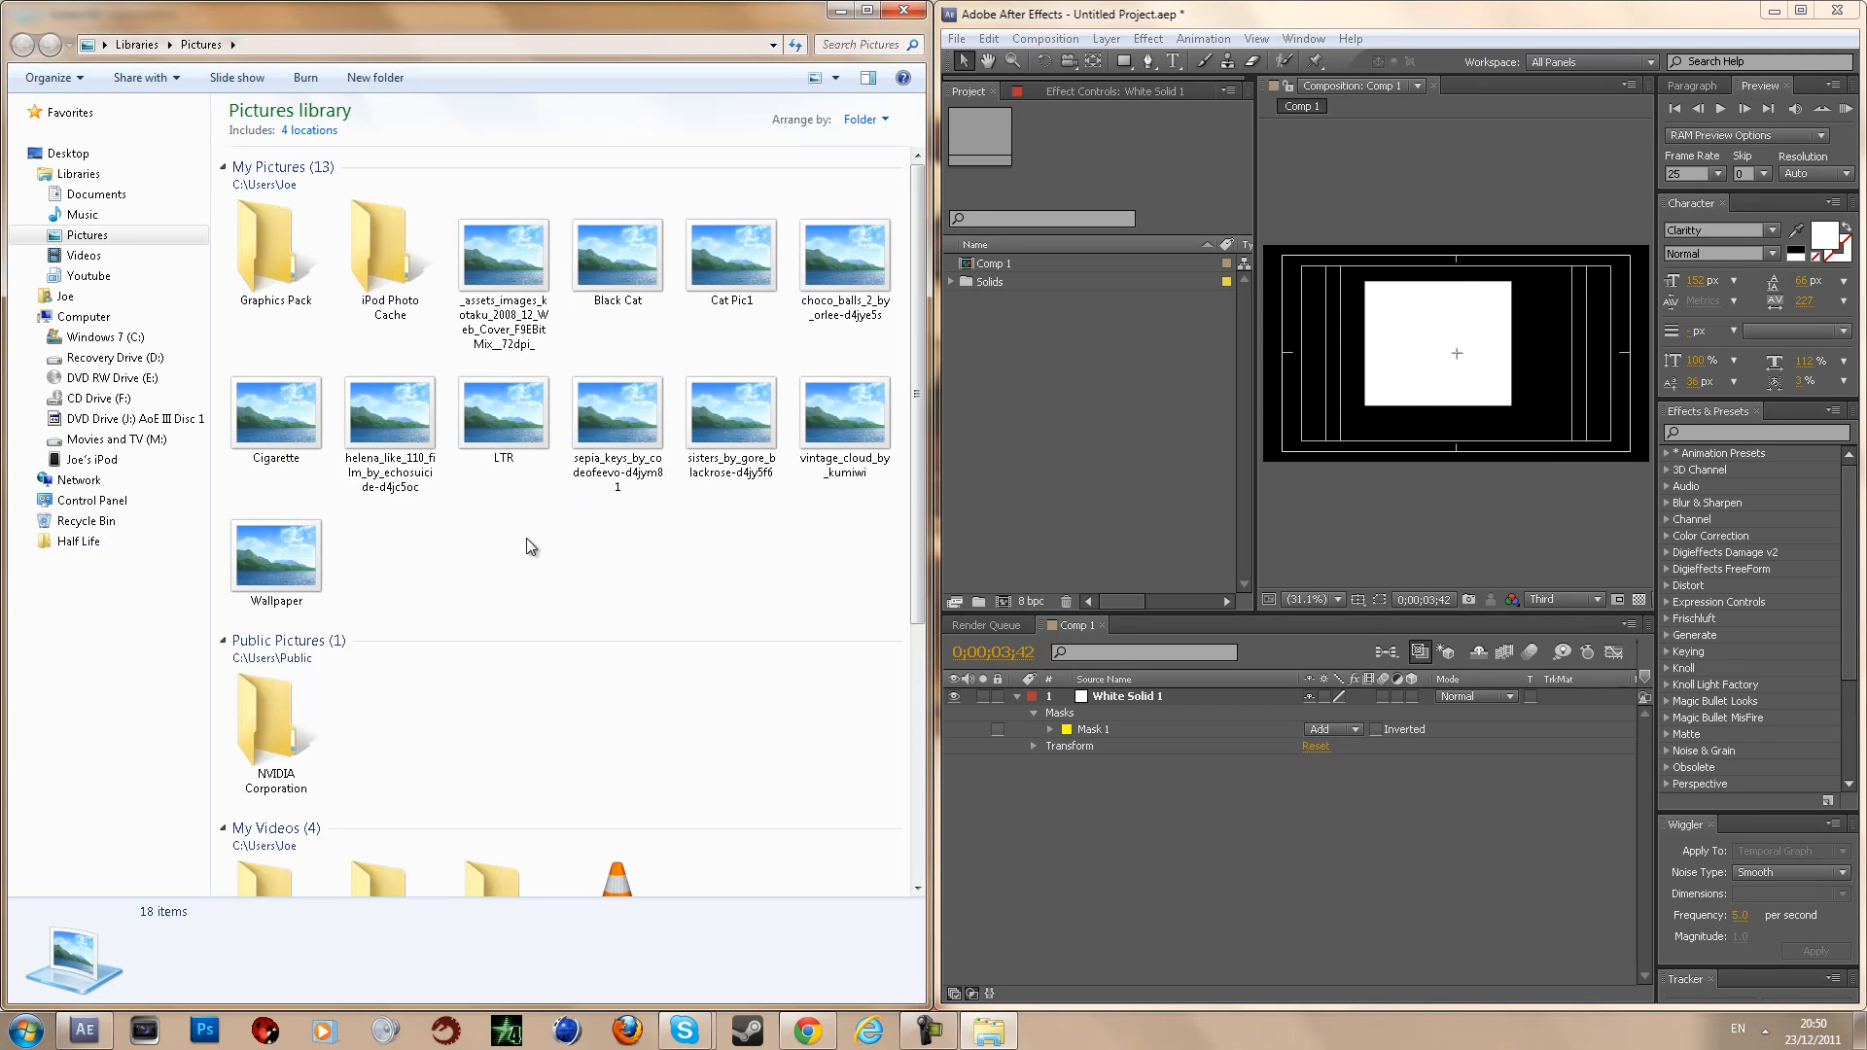
left_click_drag(276, 413, 1063, 416)
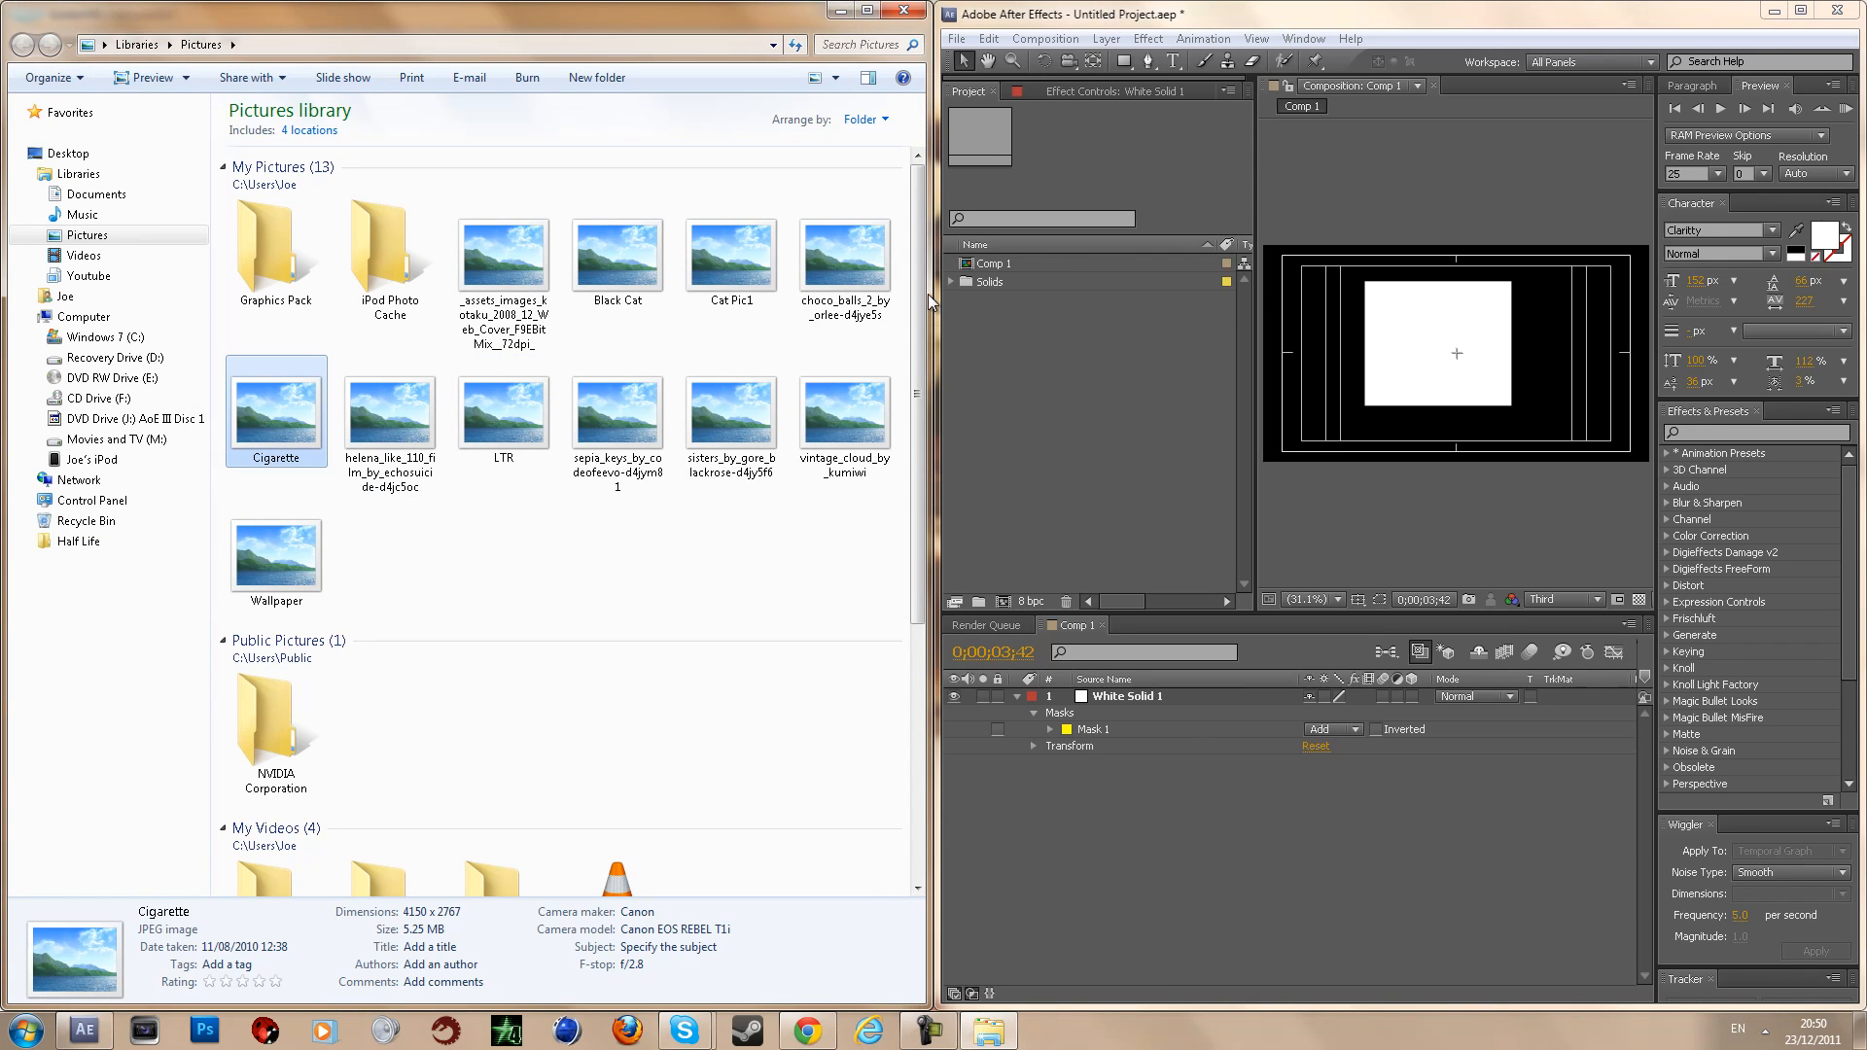
double_click(1136, 16)
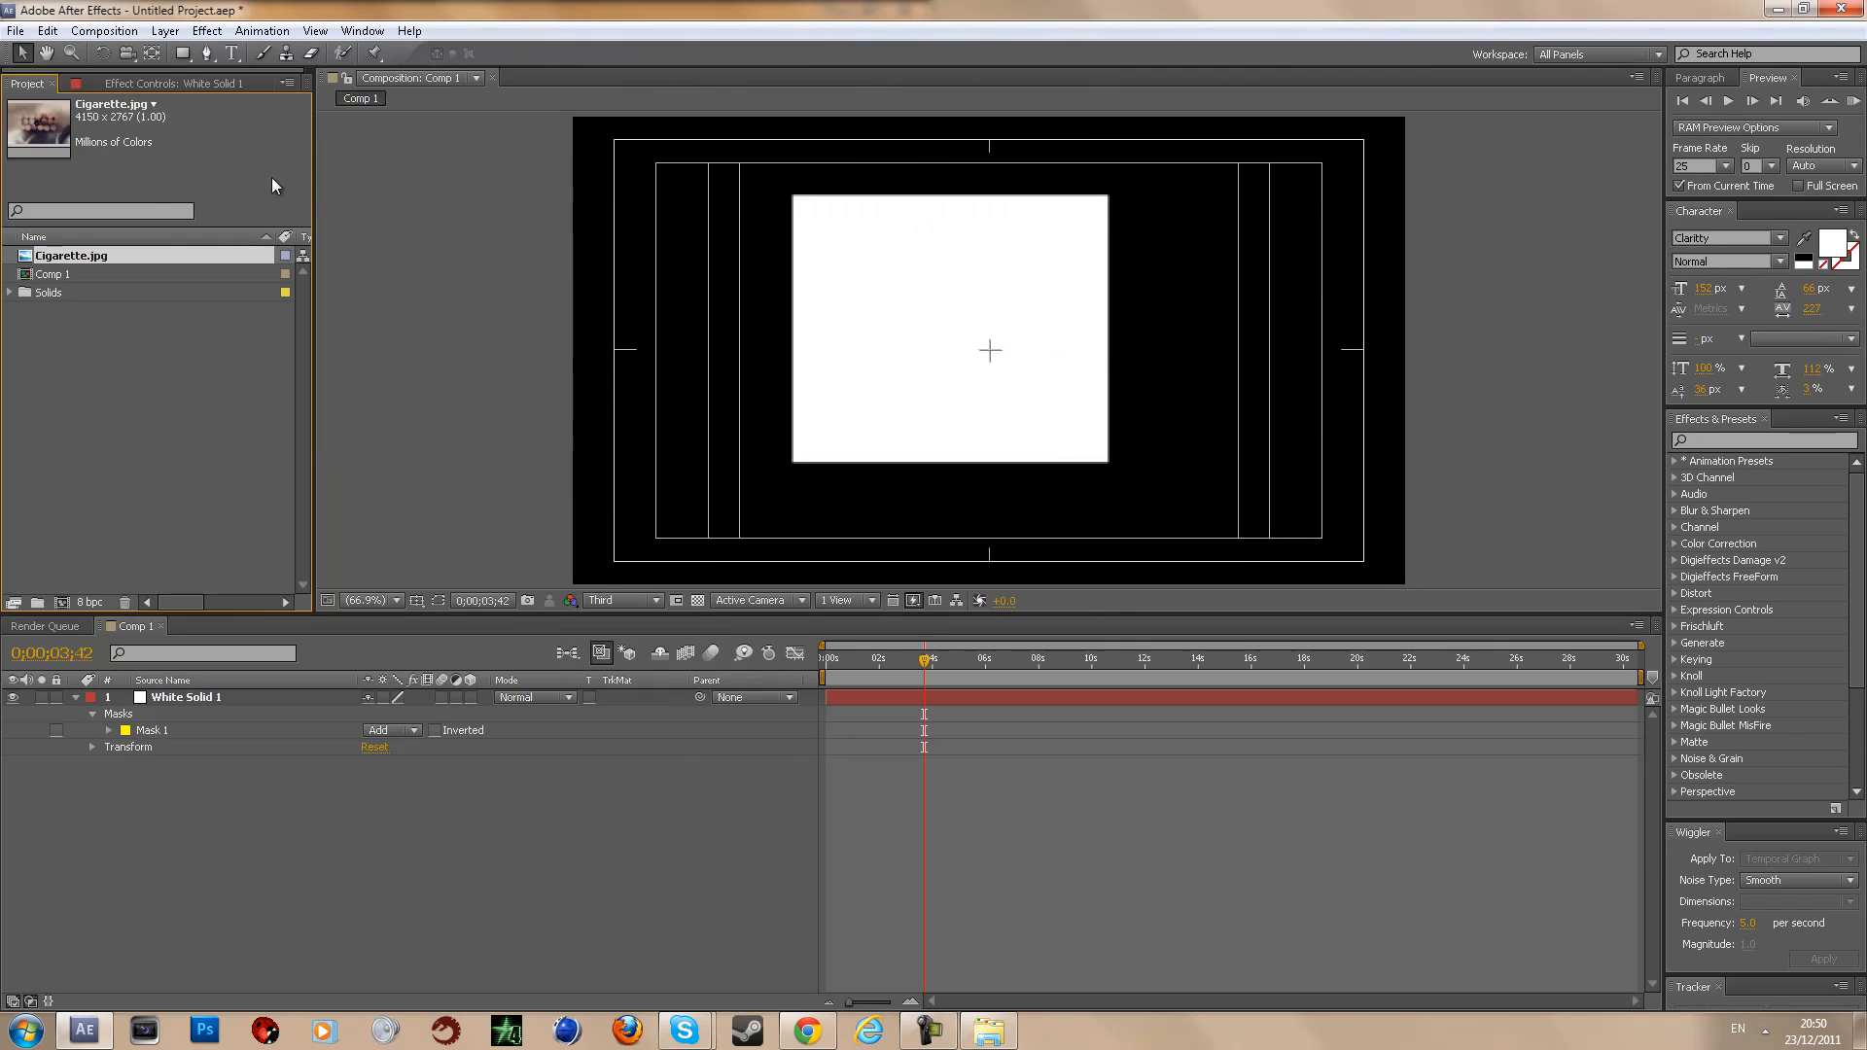
Step: Add Cigarette.jpg to the composition and scale its layer down to fit roughly inside the frame
left_click_drag(114, 249, 930, 291)
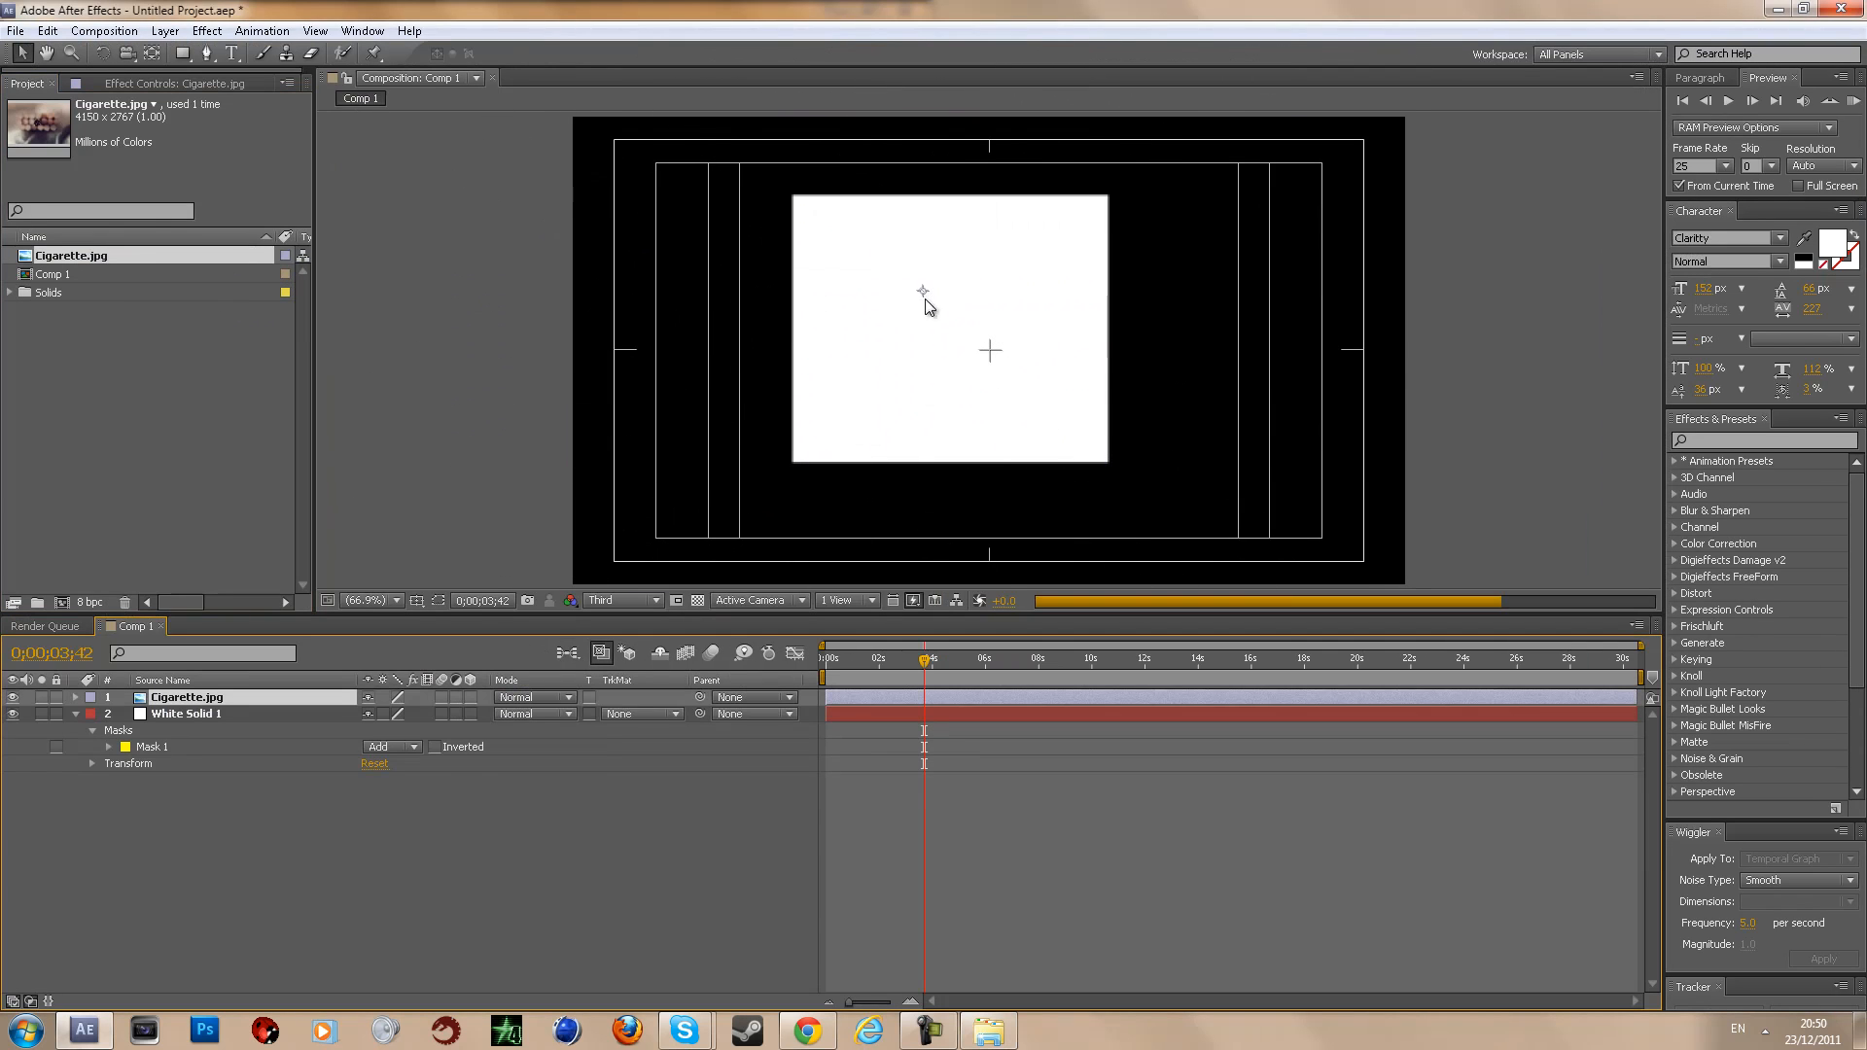
key("comma")
key("comma")
key("comma")
key("comma")
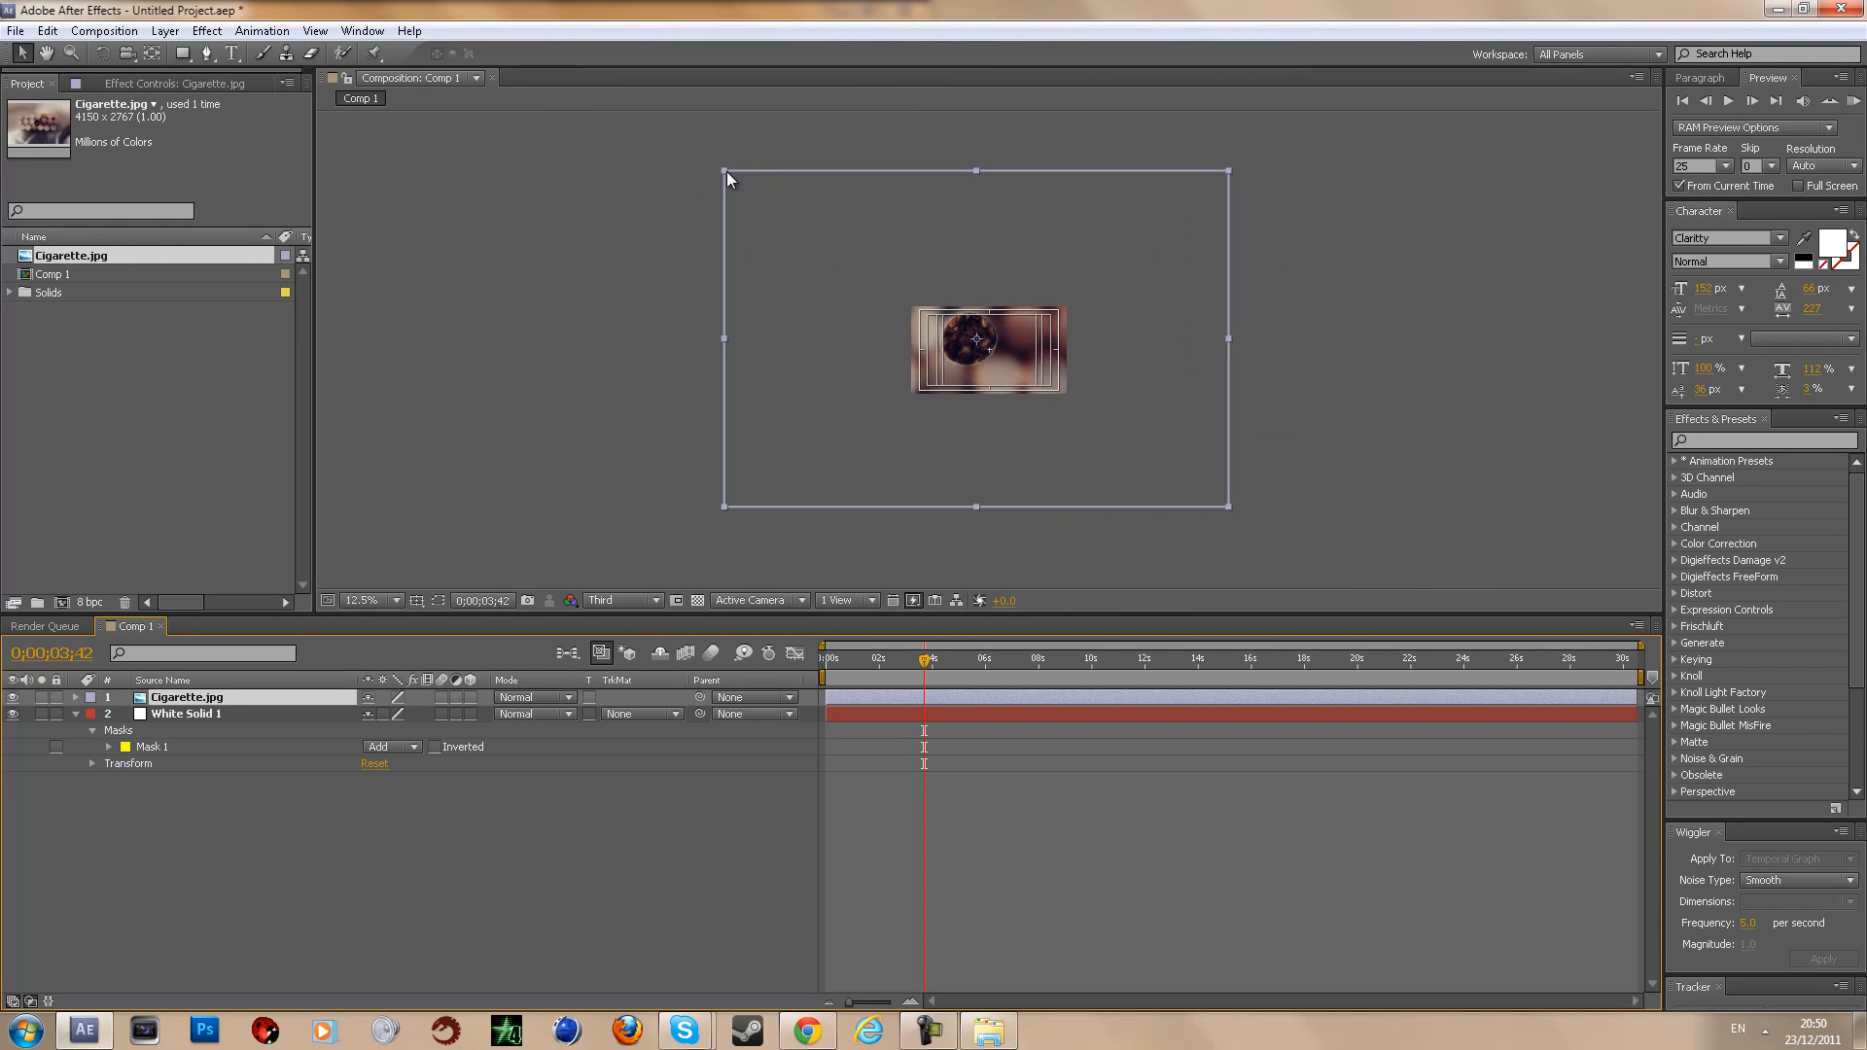
left_click_drag(726, 171, 917, 308)
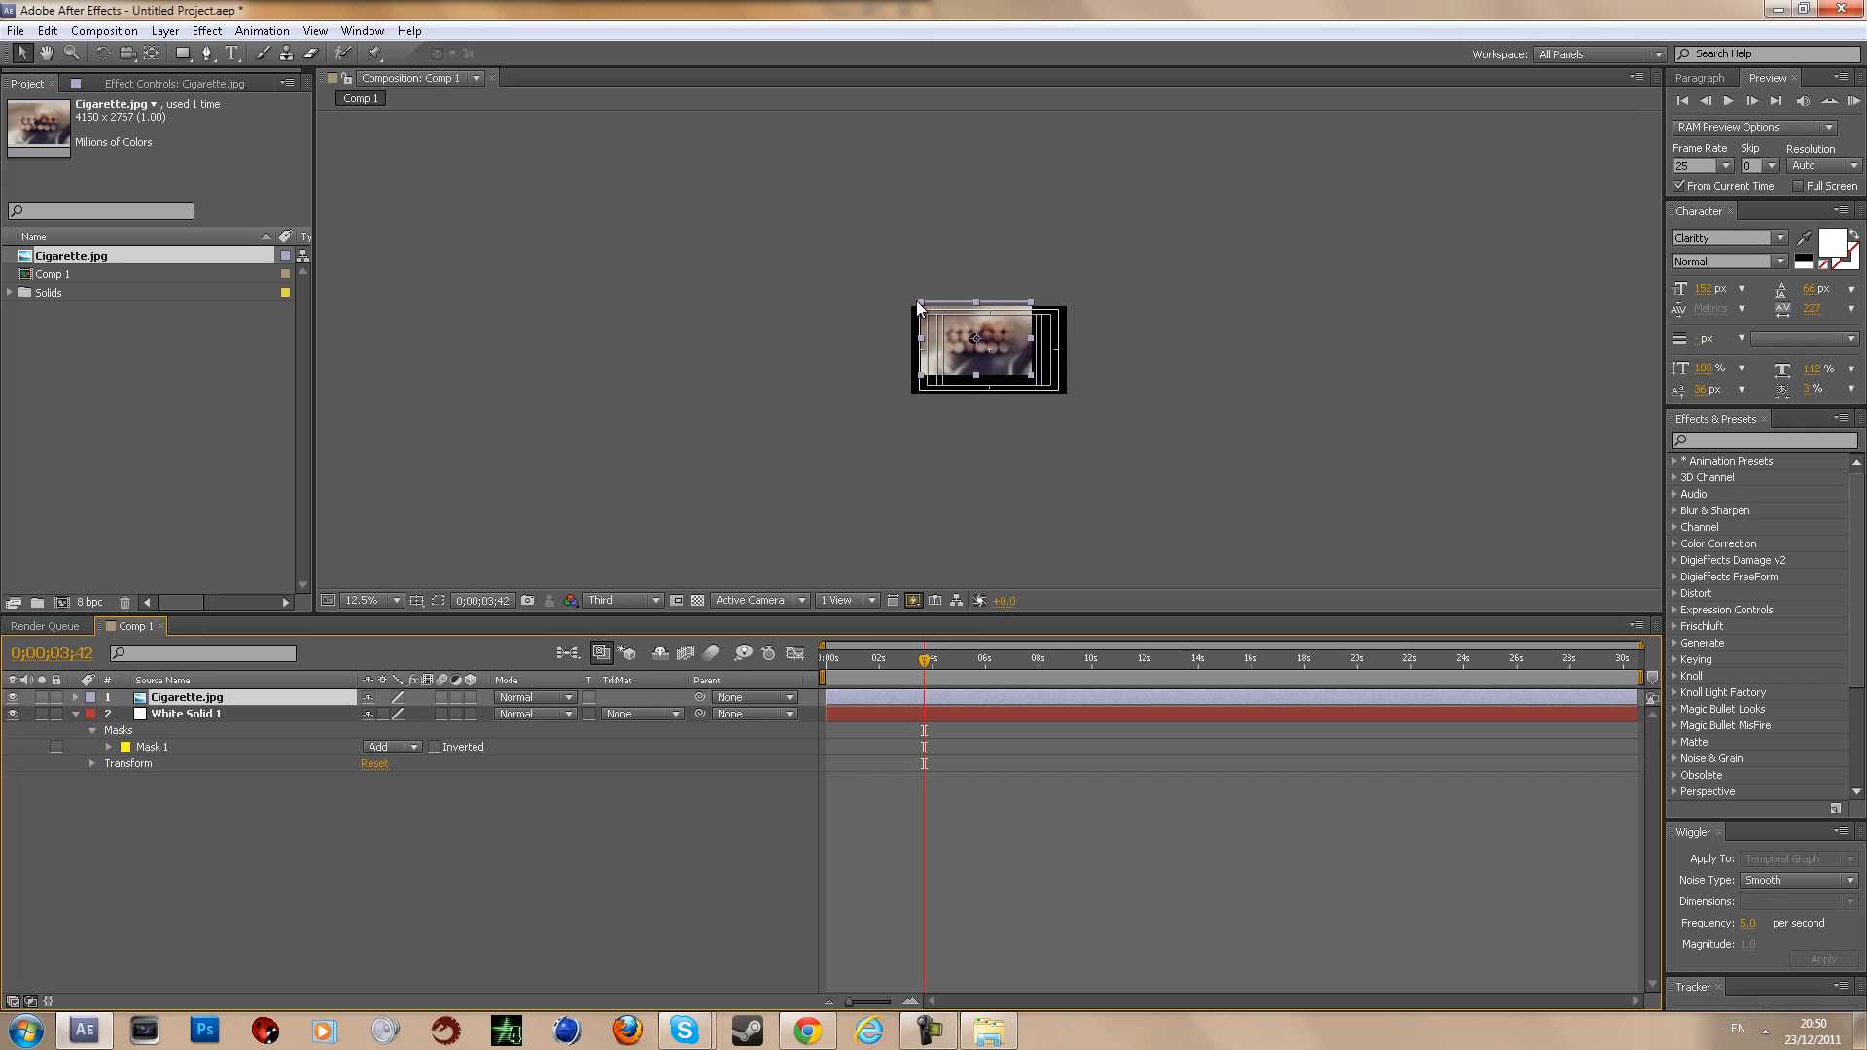
Step: Delete the Cigarette.jpg layer from the composition, place the image once more and undo that placement
key("period")
key("period")
key("period")
key("period")
left_click(270, 696)
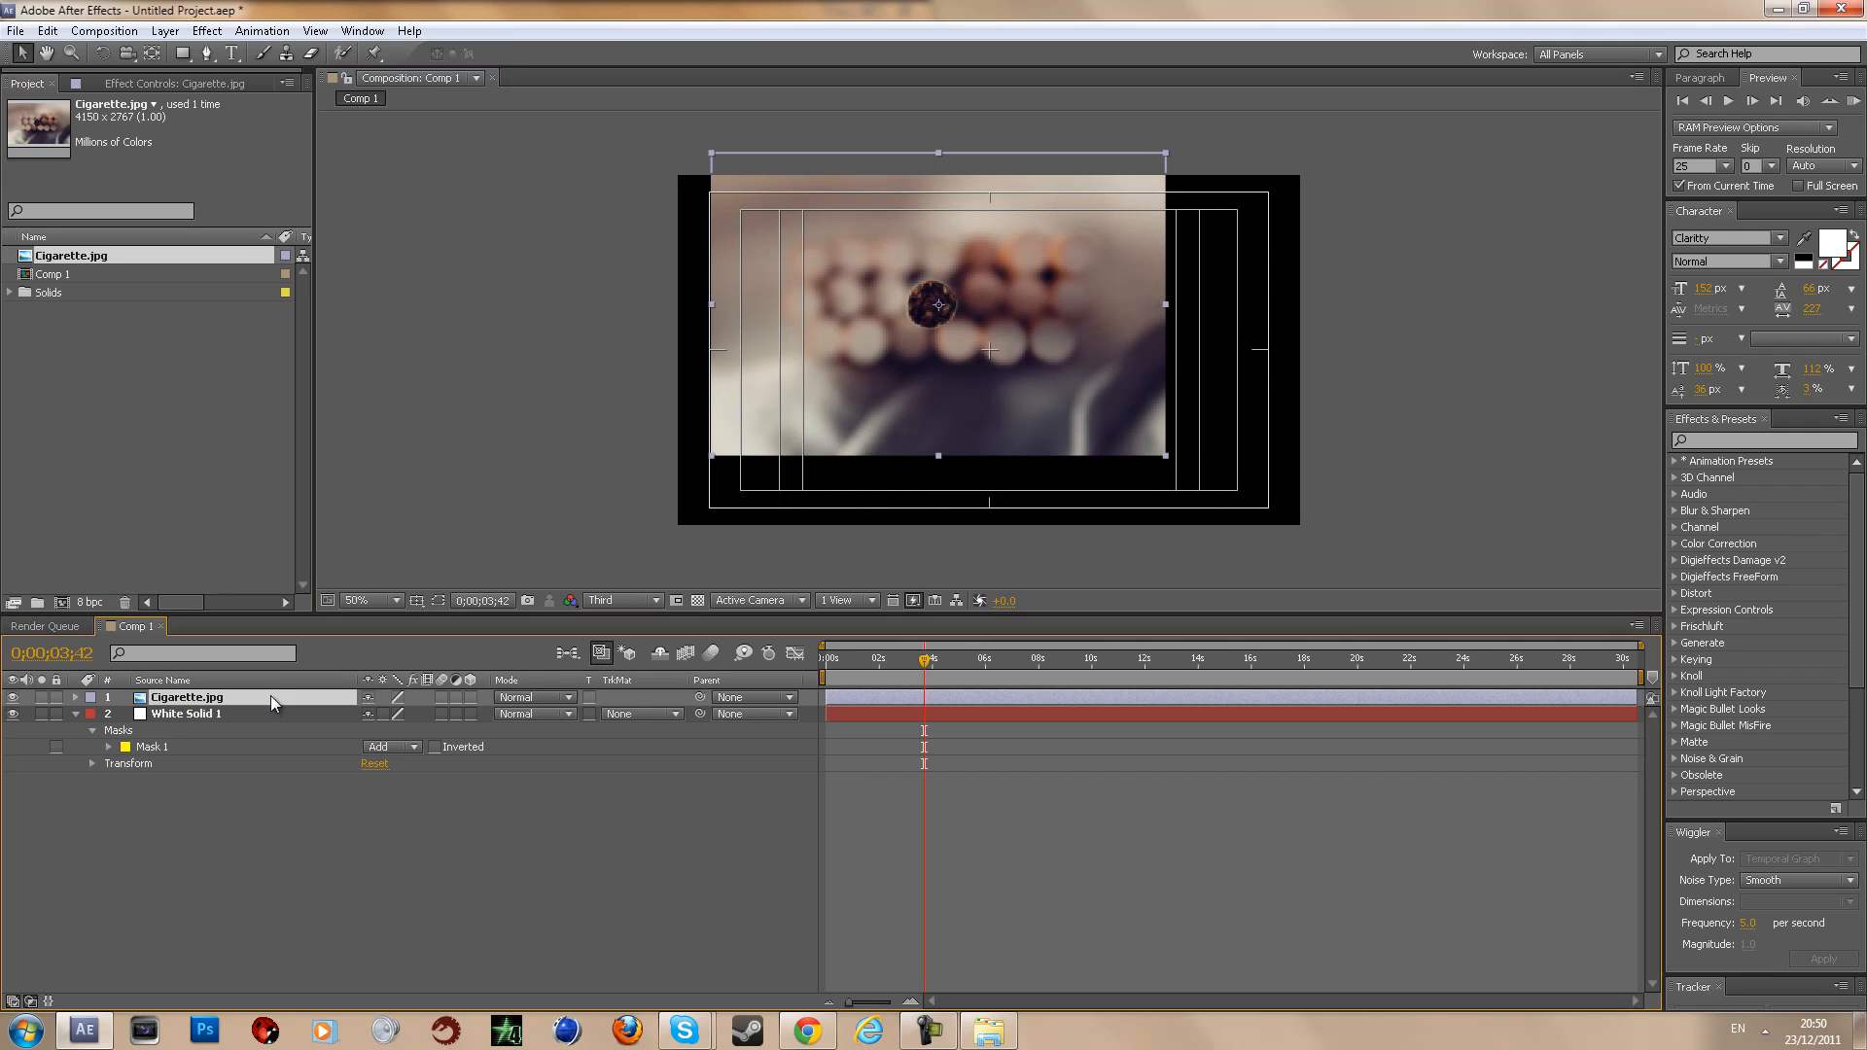
key("Delete")
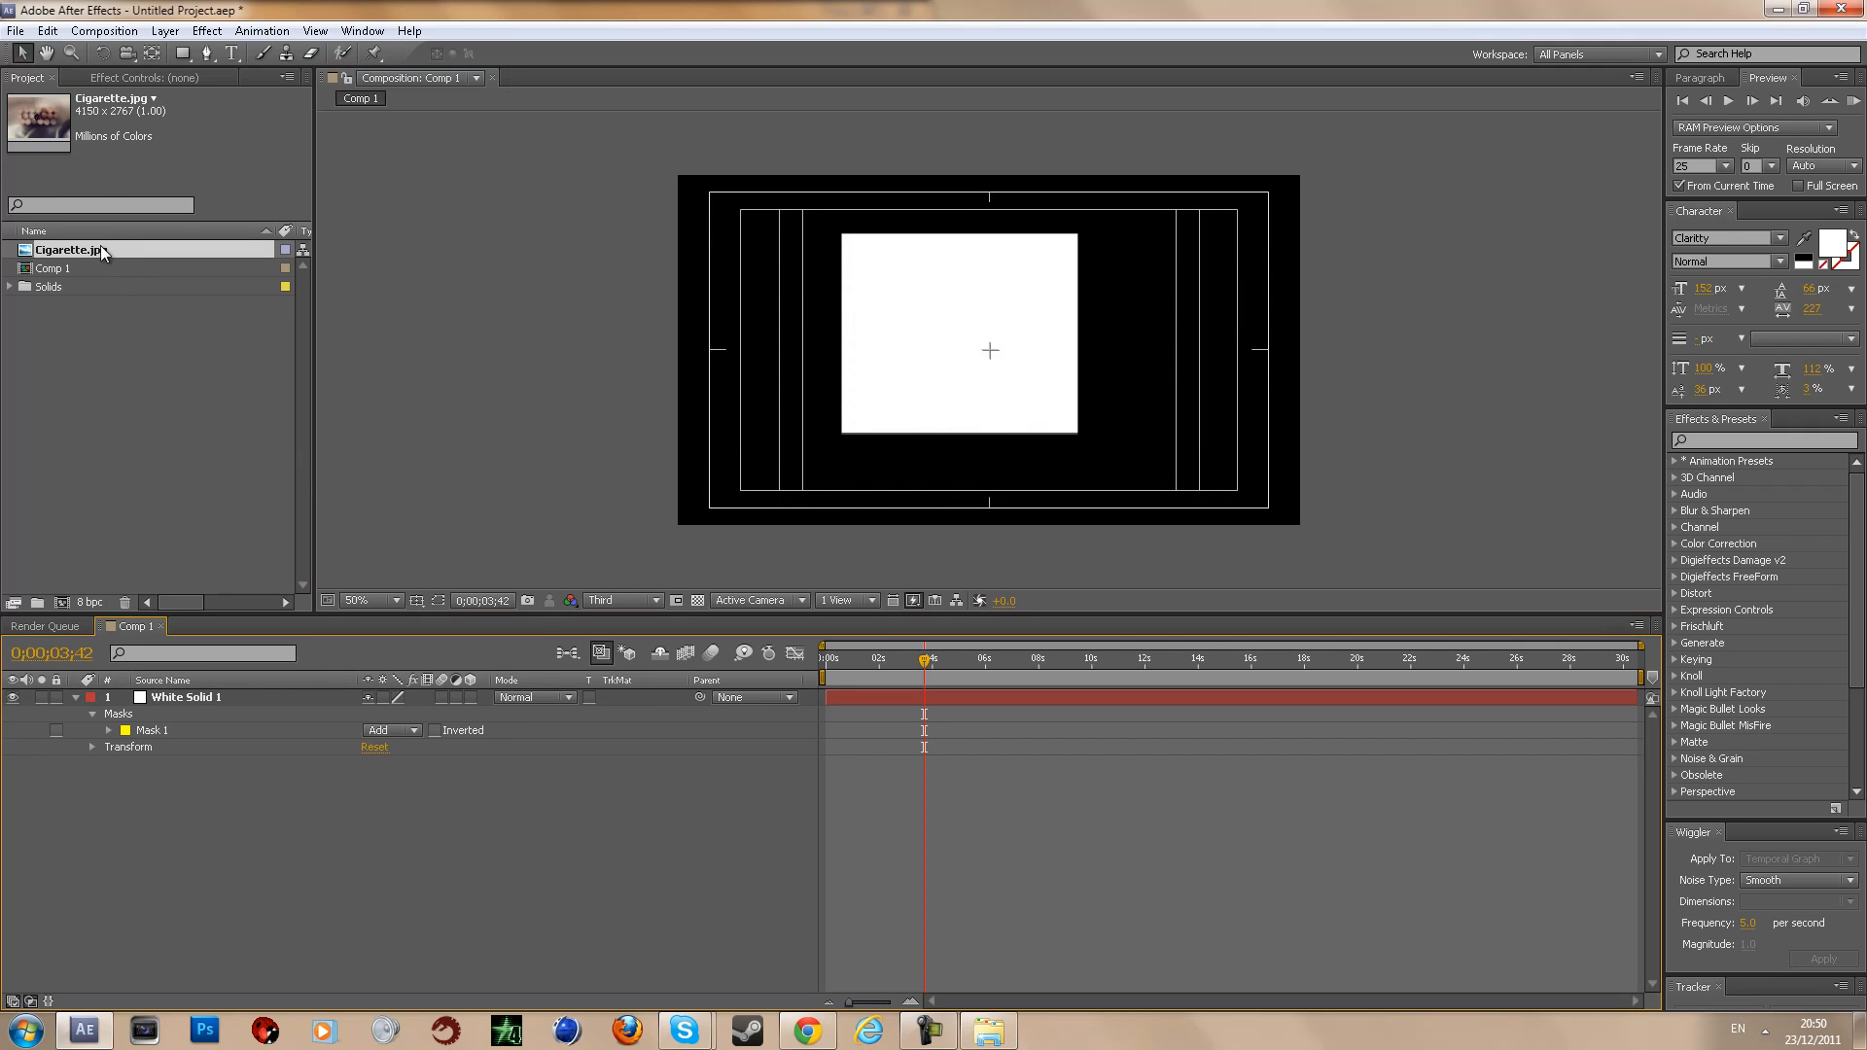
left_click_drag(102, 250, 821, 381)
key("ctrl+z")
Step: Set the composition viewer's magnification to fit the whole frame in the available space
scroll(887, 523, "up", 1)
scroll(685, 540, "down", 1)
left_click(384, 600)
left_click(413, 640)
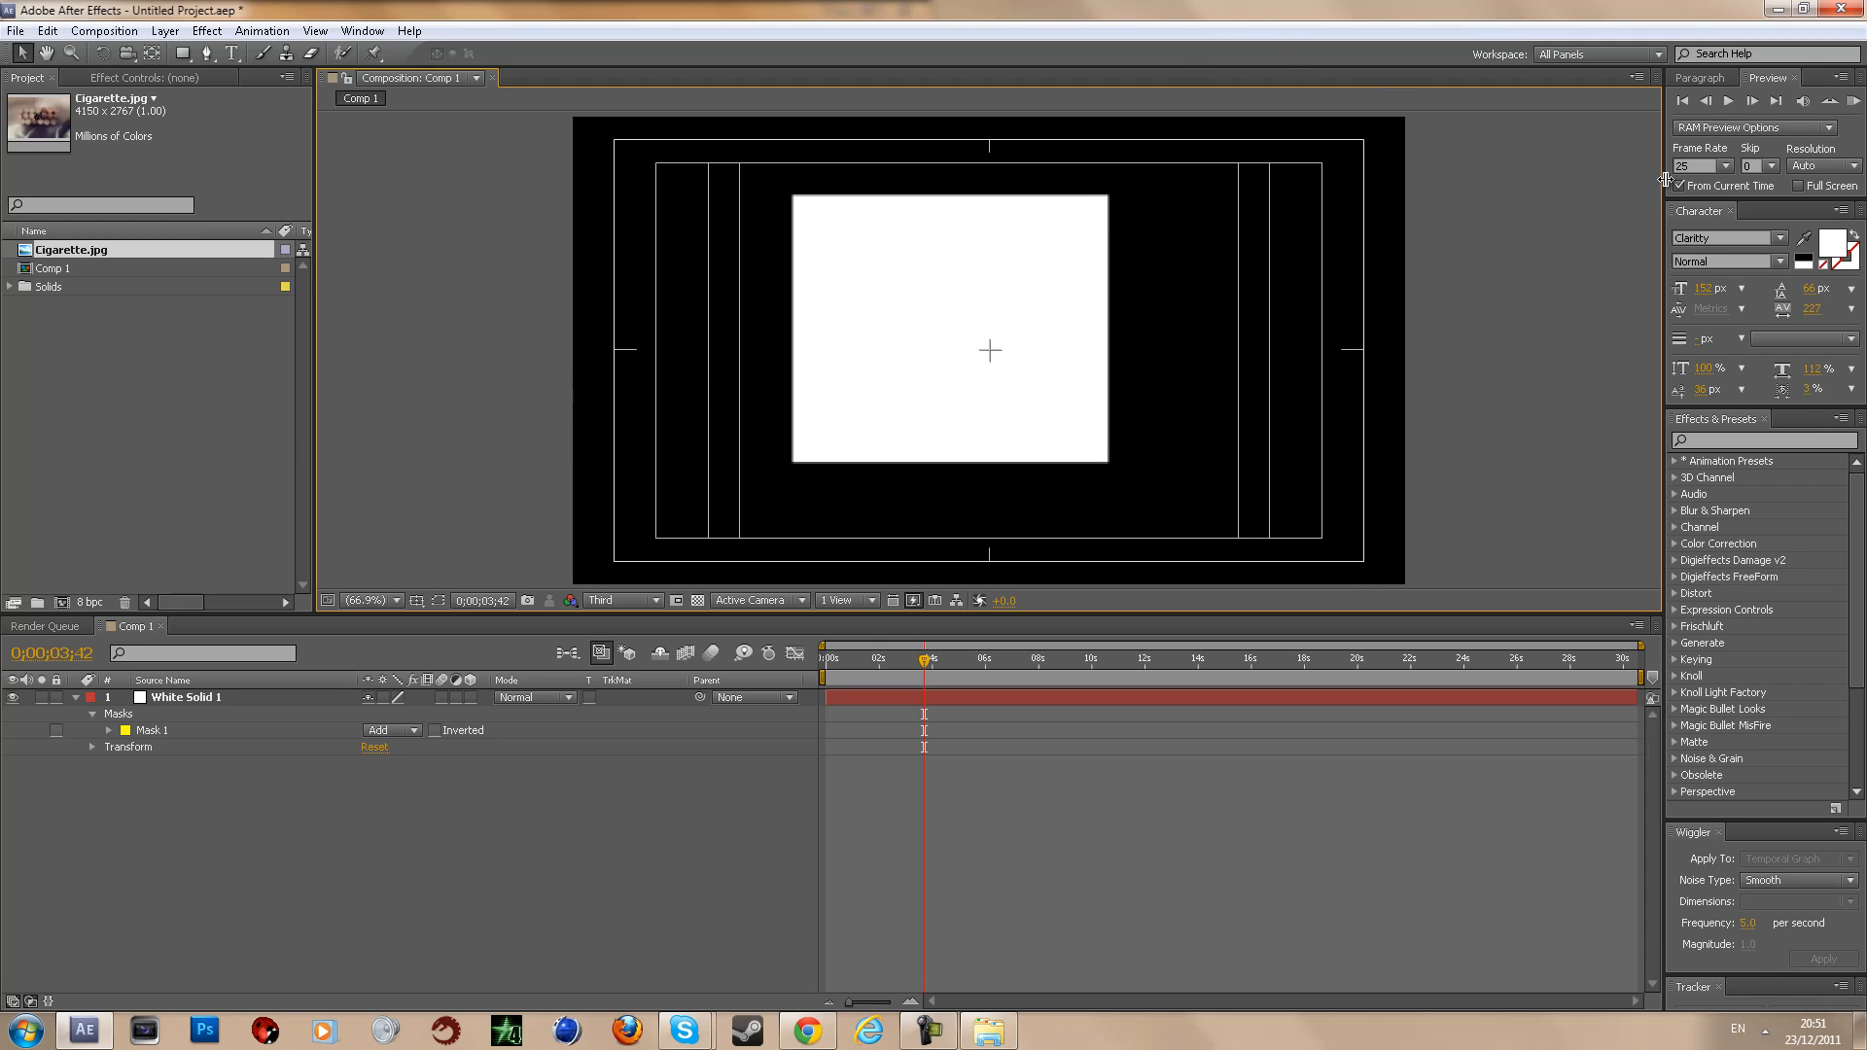
Step: Widen the side column of panels and dock the Tracker panel together with Effects & Presets
left_click_drag(1662, 178, 1470, 330)
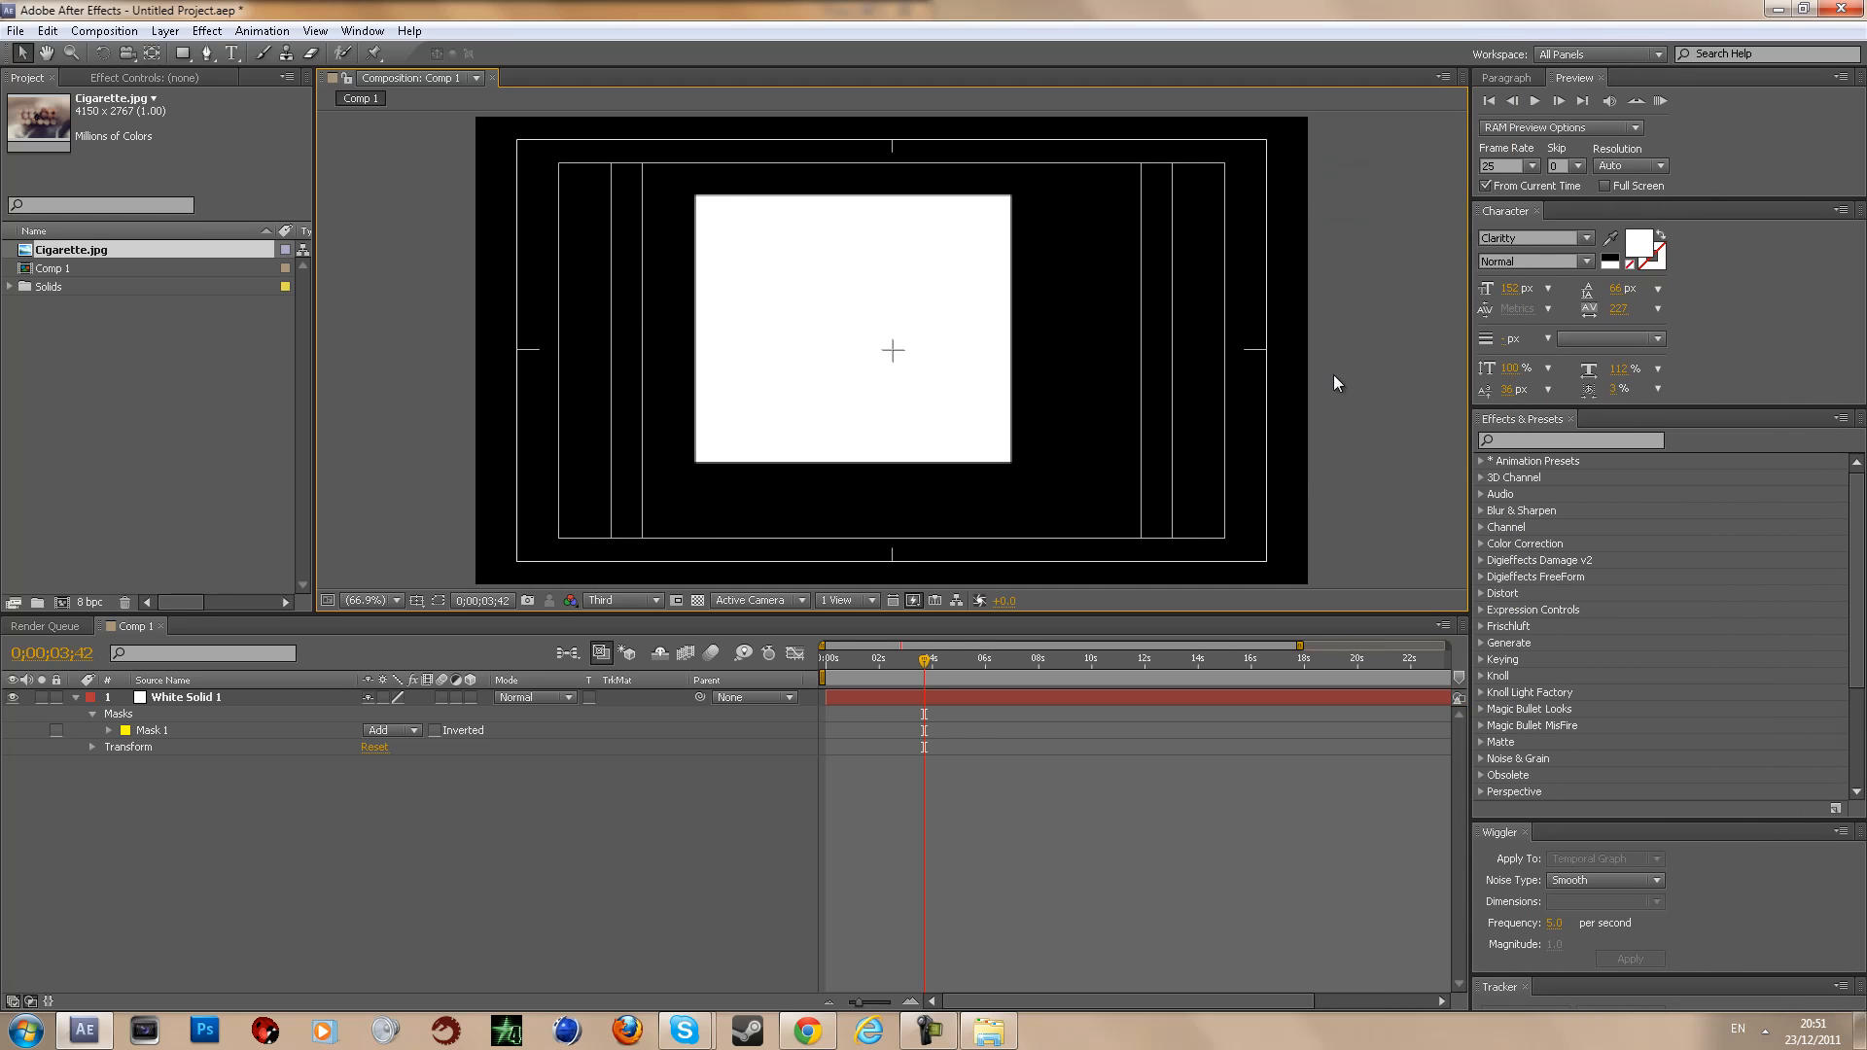
left_click(363, 31)
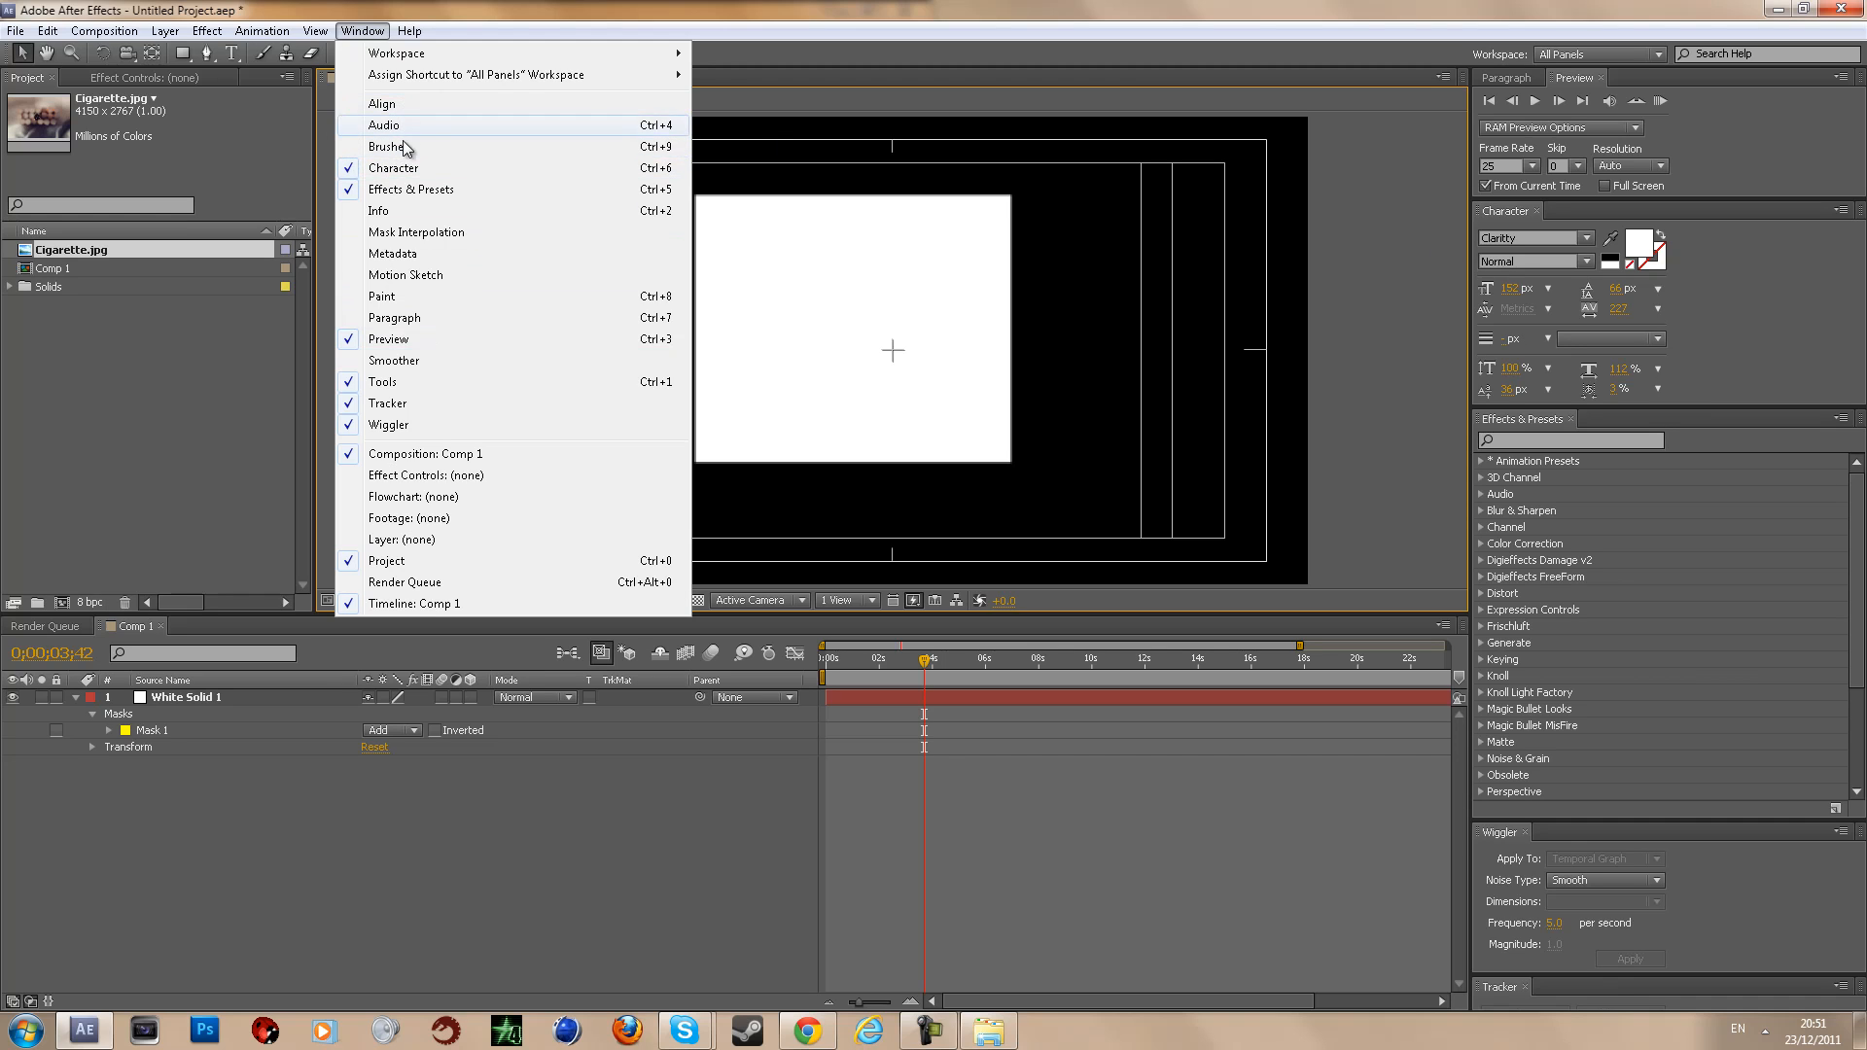
mouse_move(1498, 987)
left_mouse_down()
mouse_move(1572, 779)
mouse_move(1619, 420)
left_mouse_up()
Step: Open the Motion Sketch panel and close it again
left_click(363, 30)
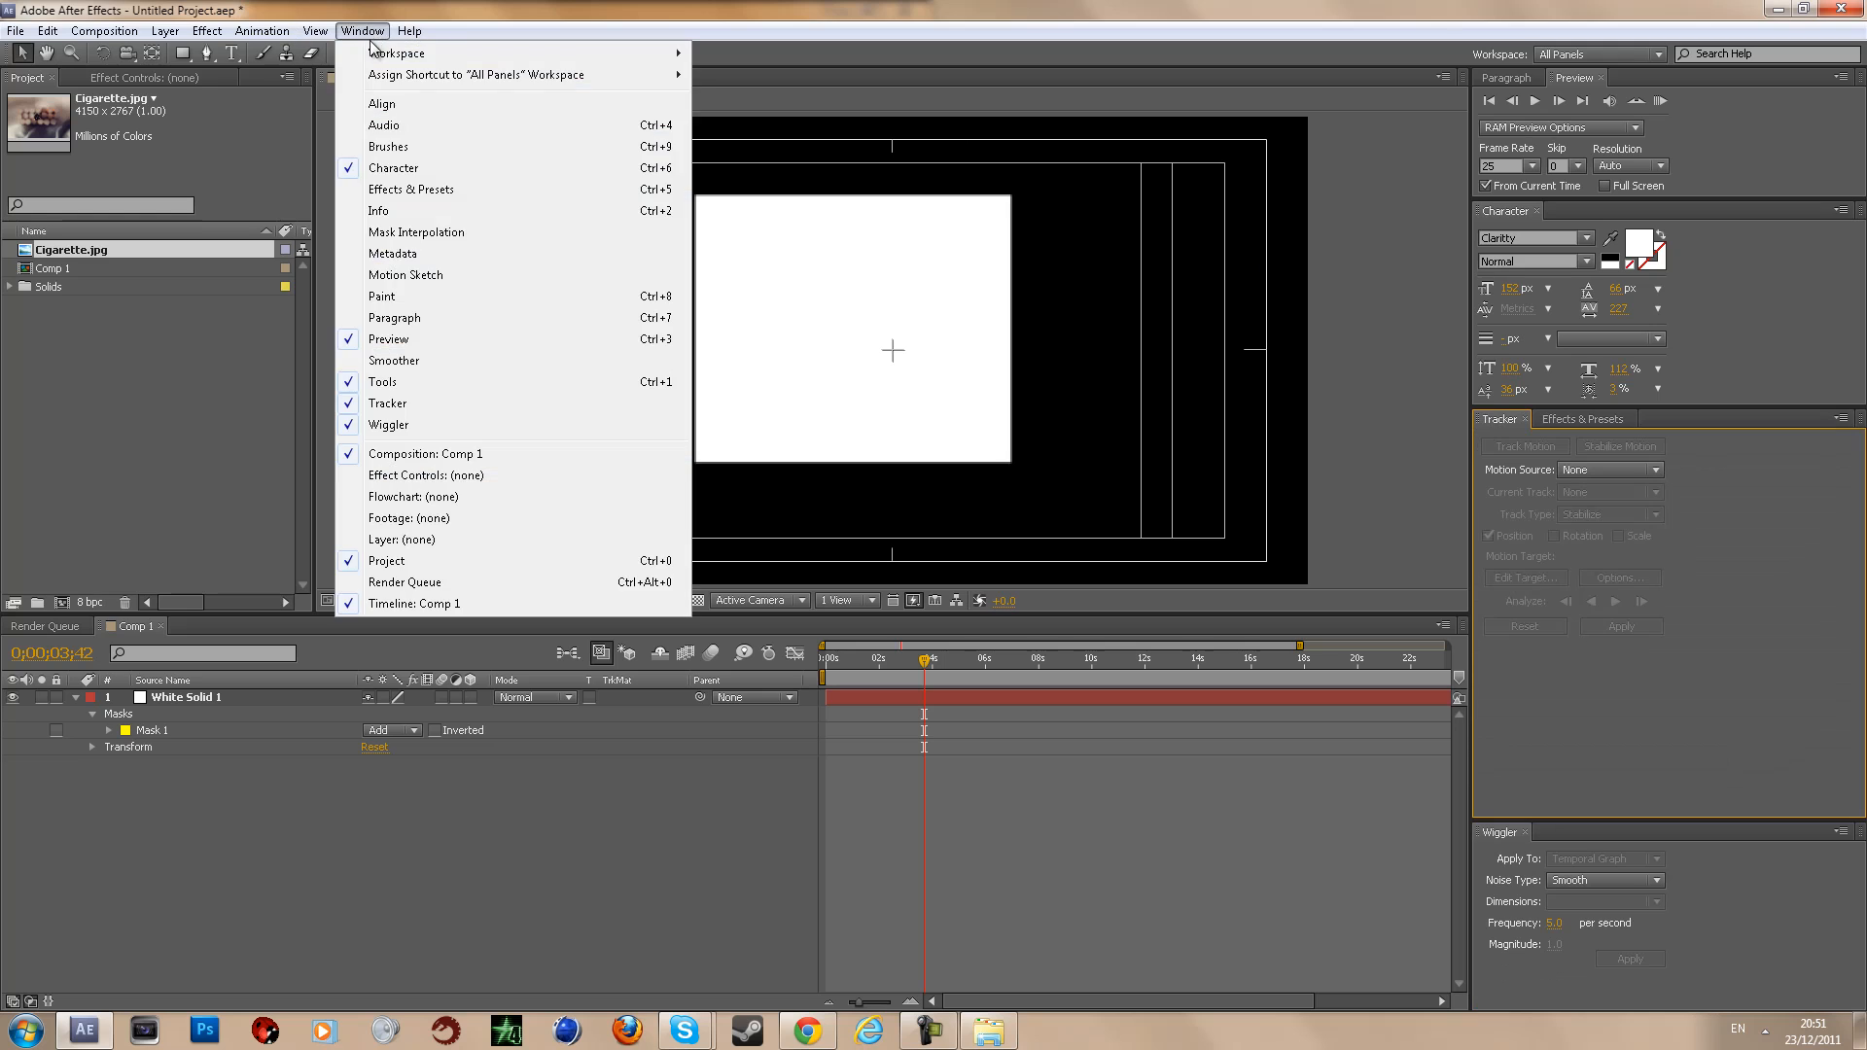
left_click(389, 275)
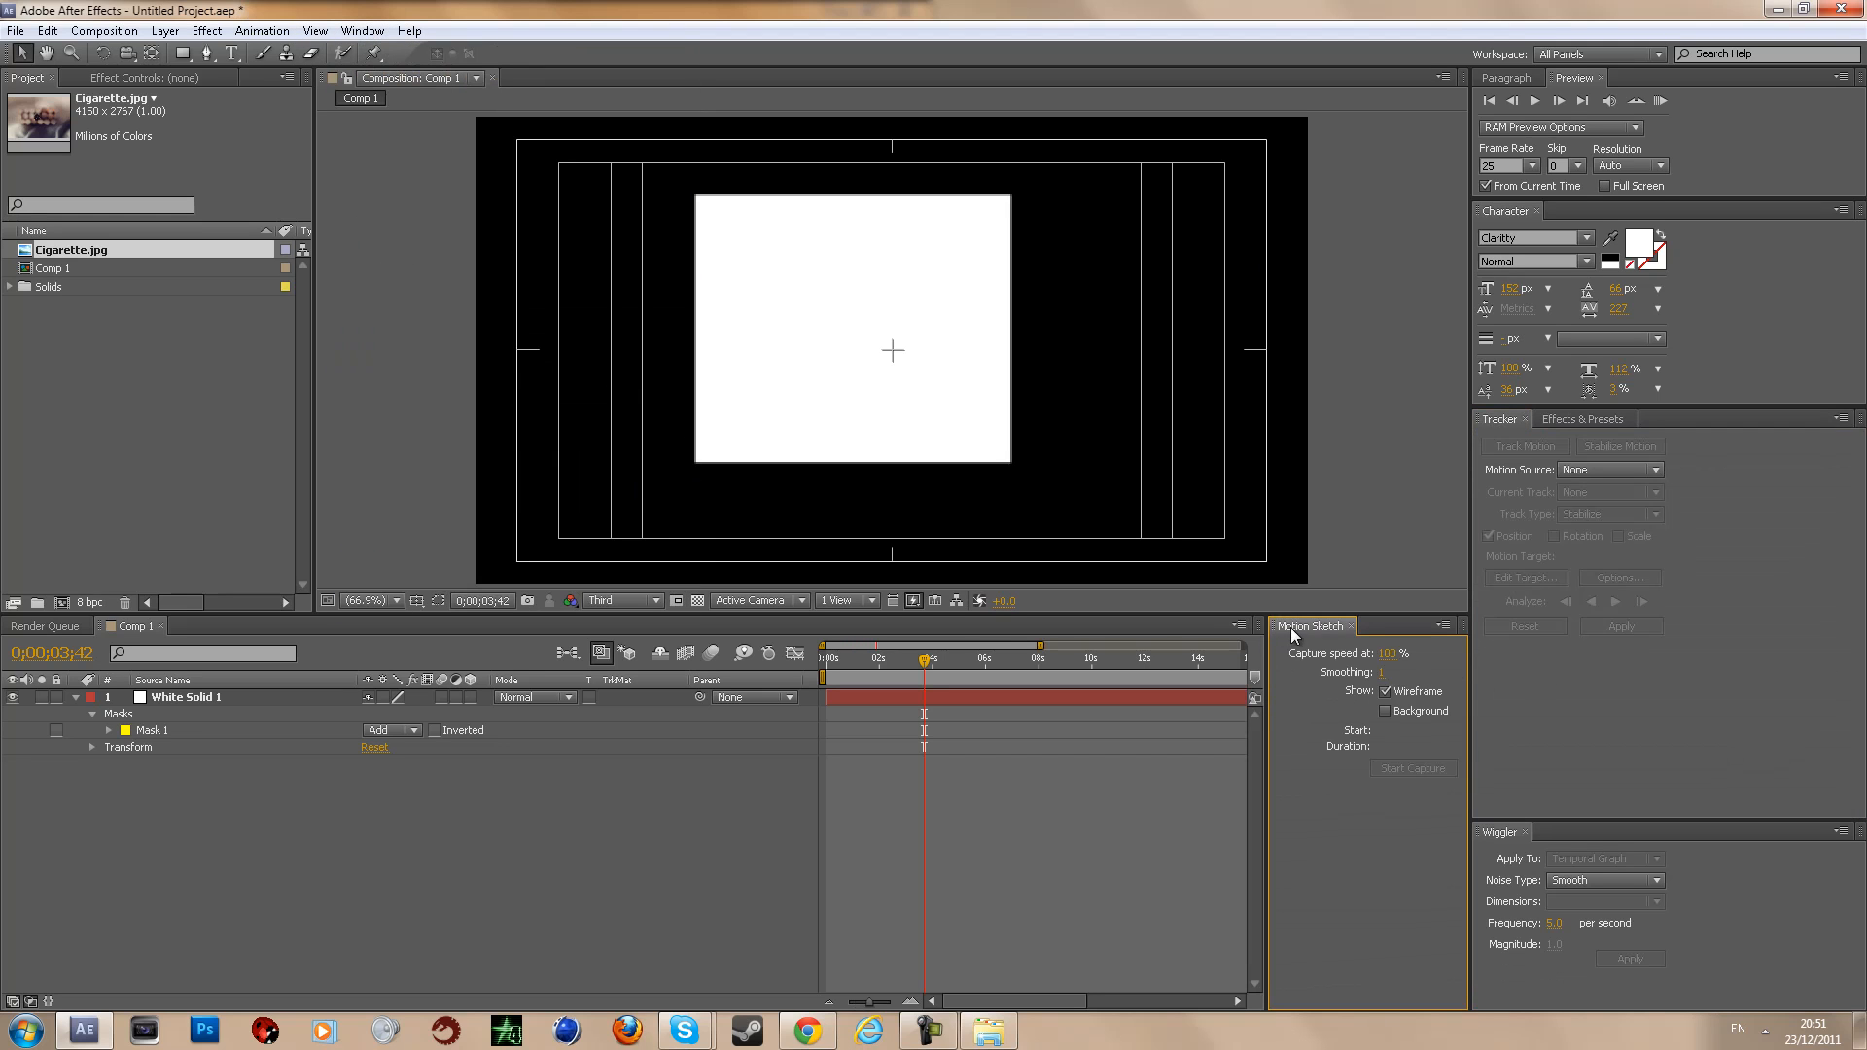
left_click(1352, 626)
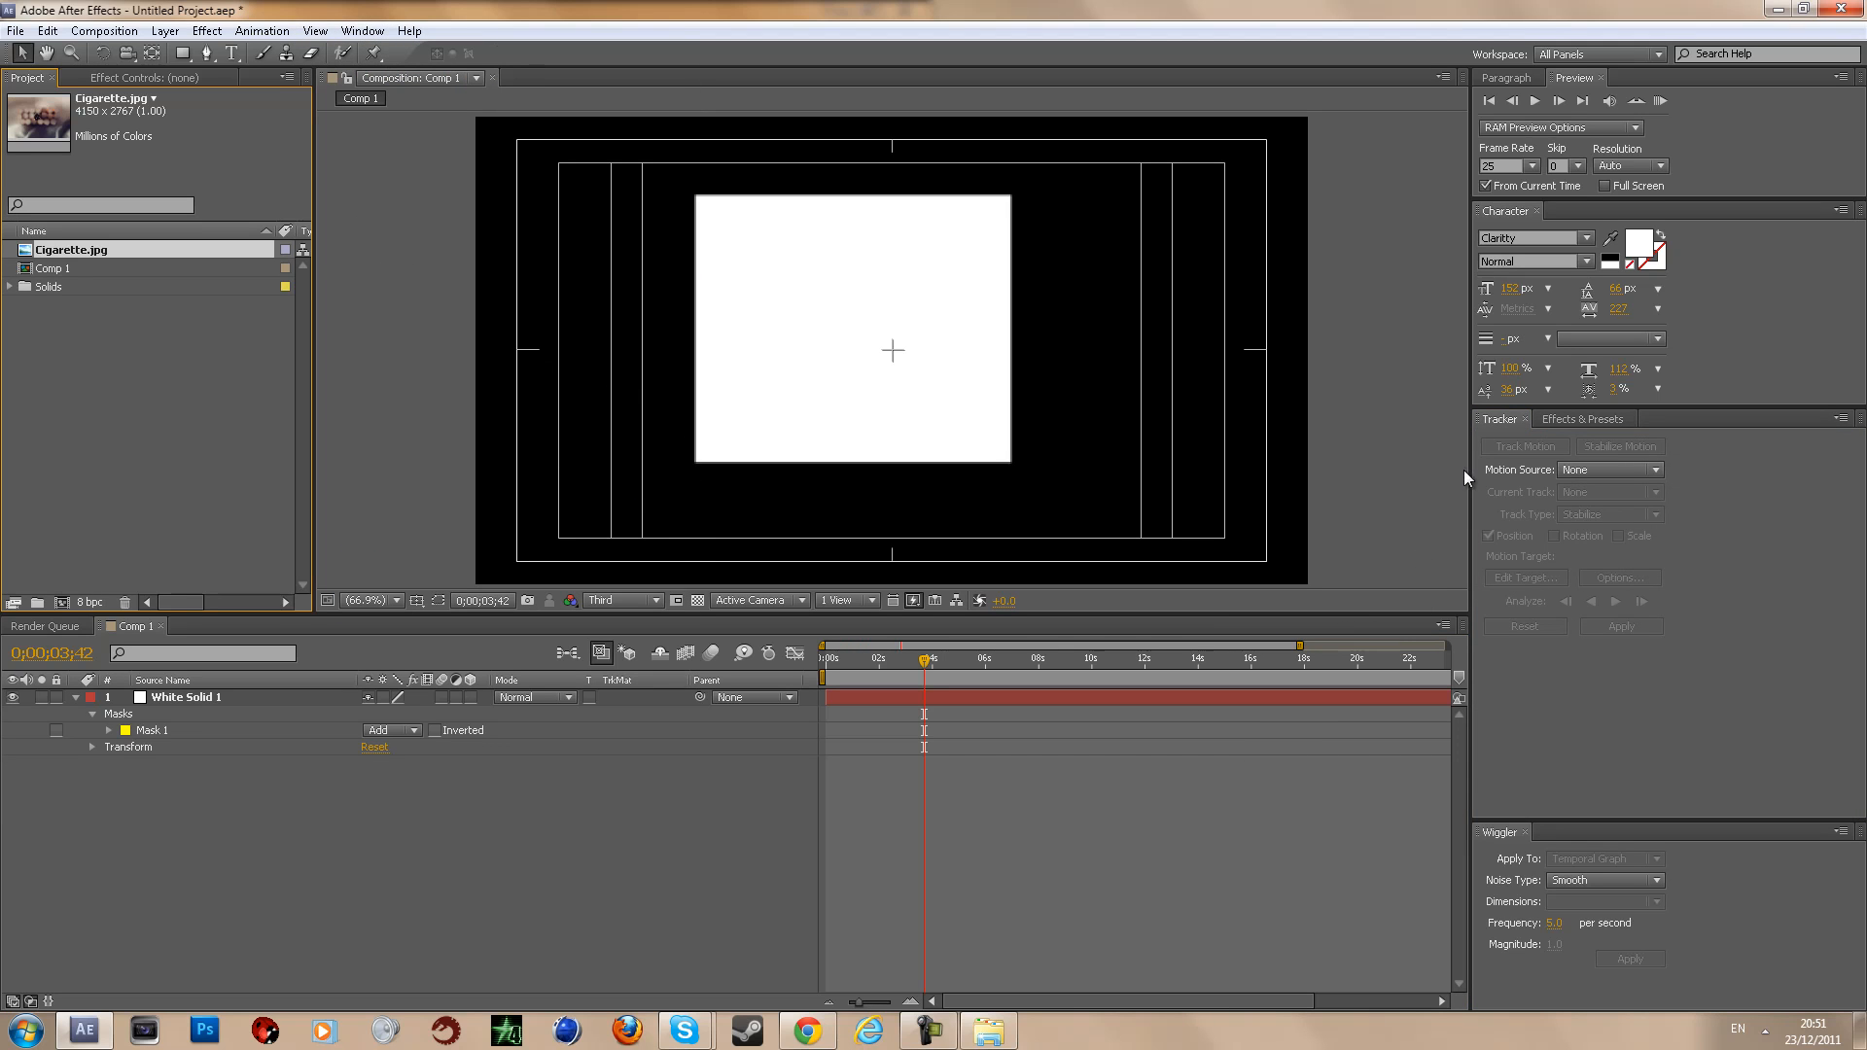
Step: Narrow the side column, group Paragraph with Character, and dock Wiggler with Tracker and Effects & Presets
left_click_drag(1474, 603, 1582, 603)
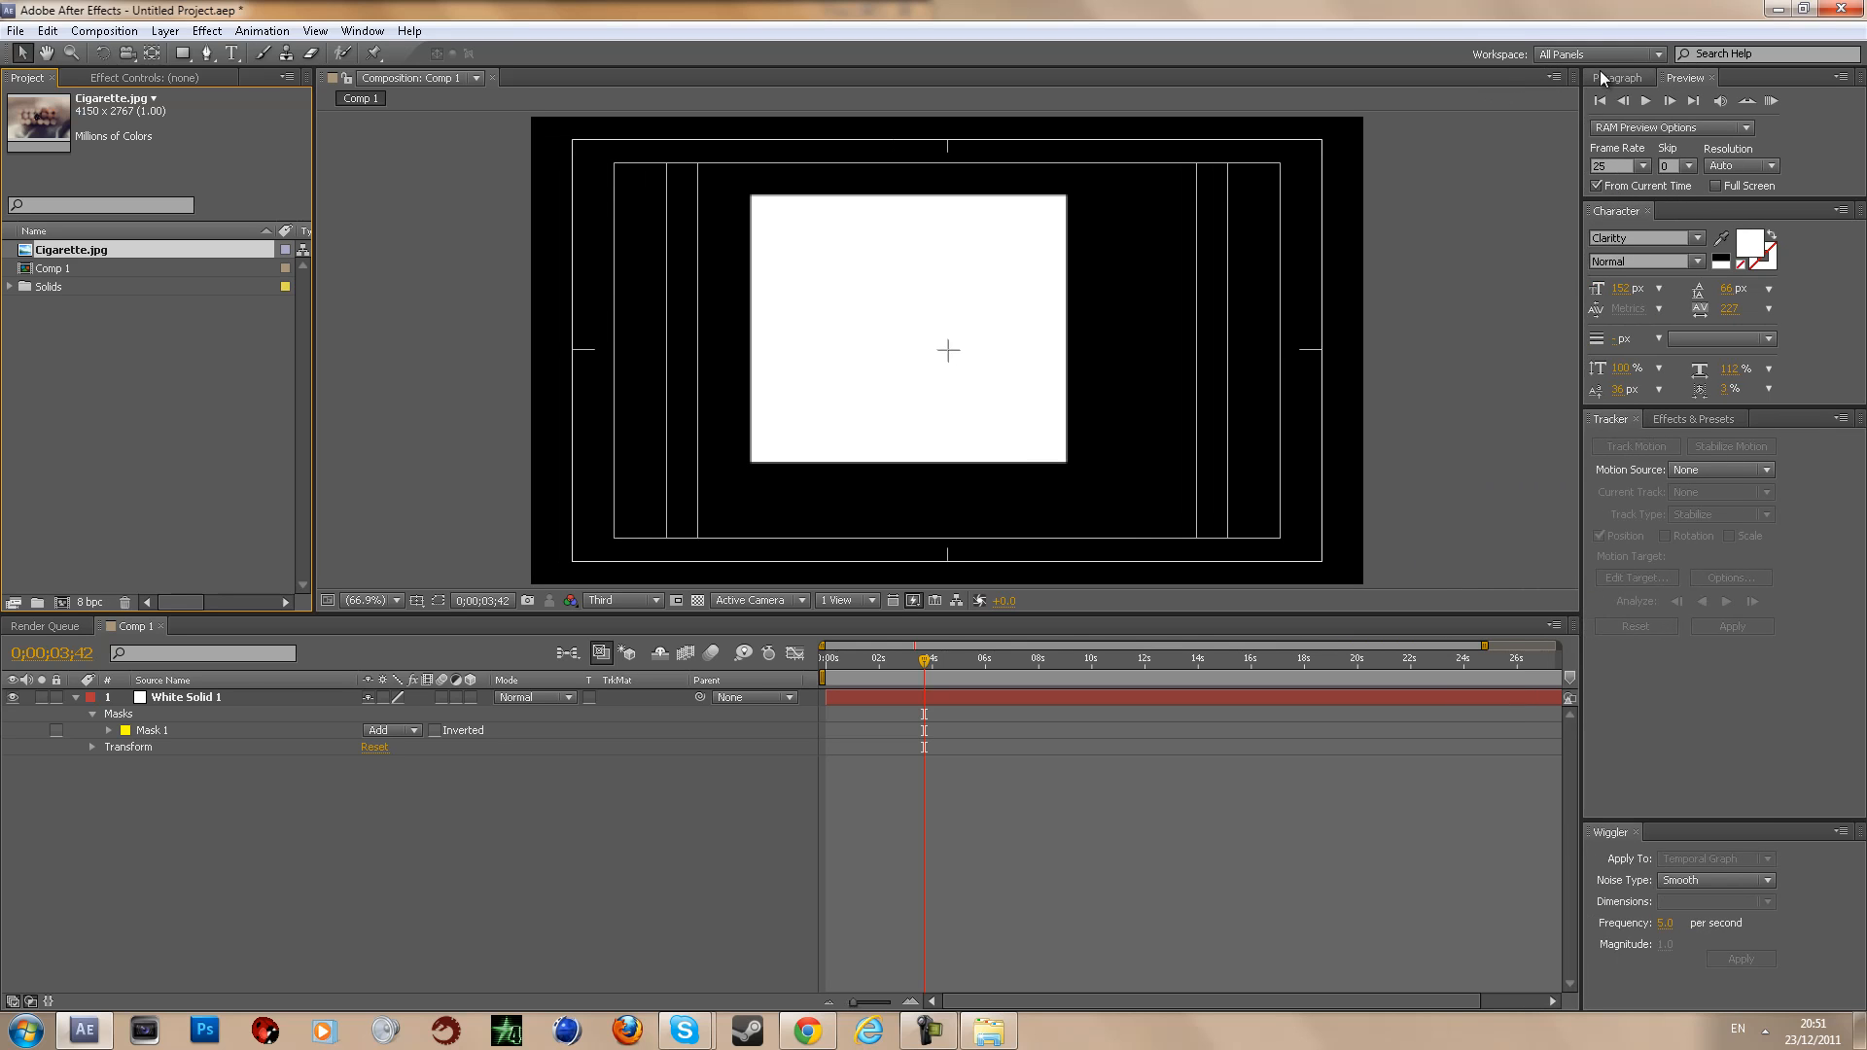
left_click_drag(1590, 76, 1694, 210)
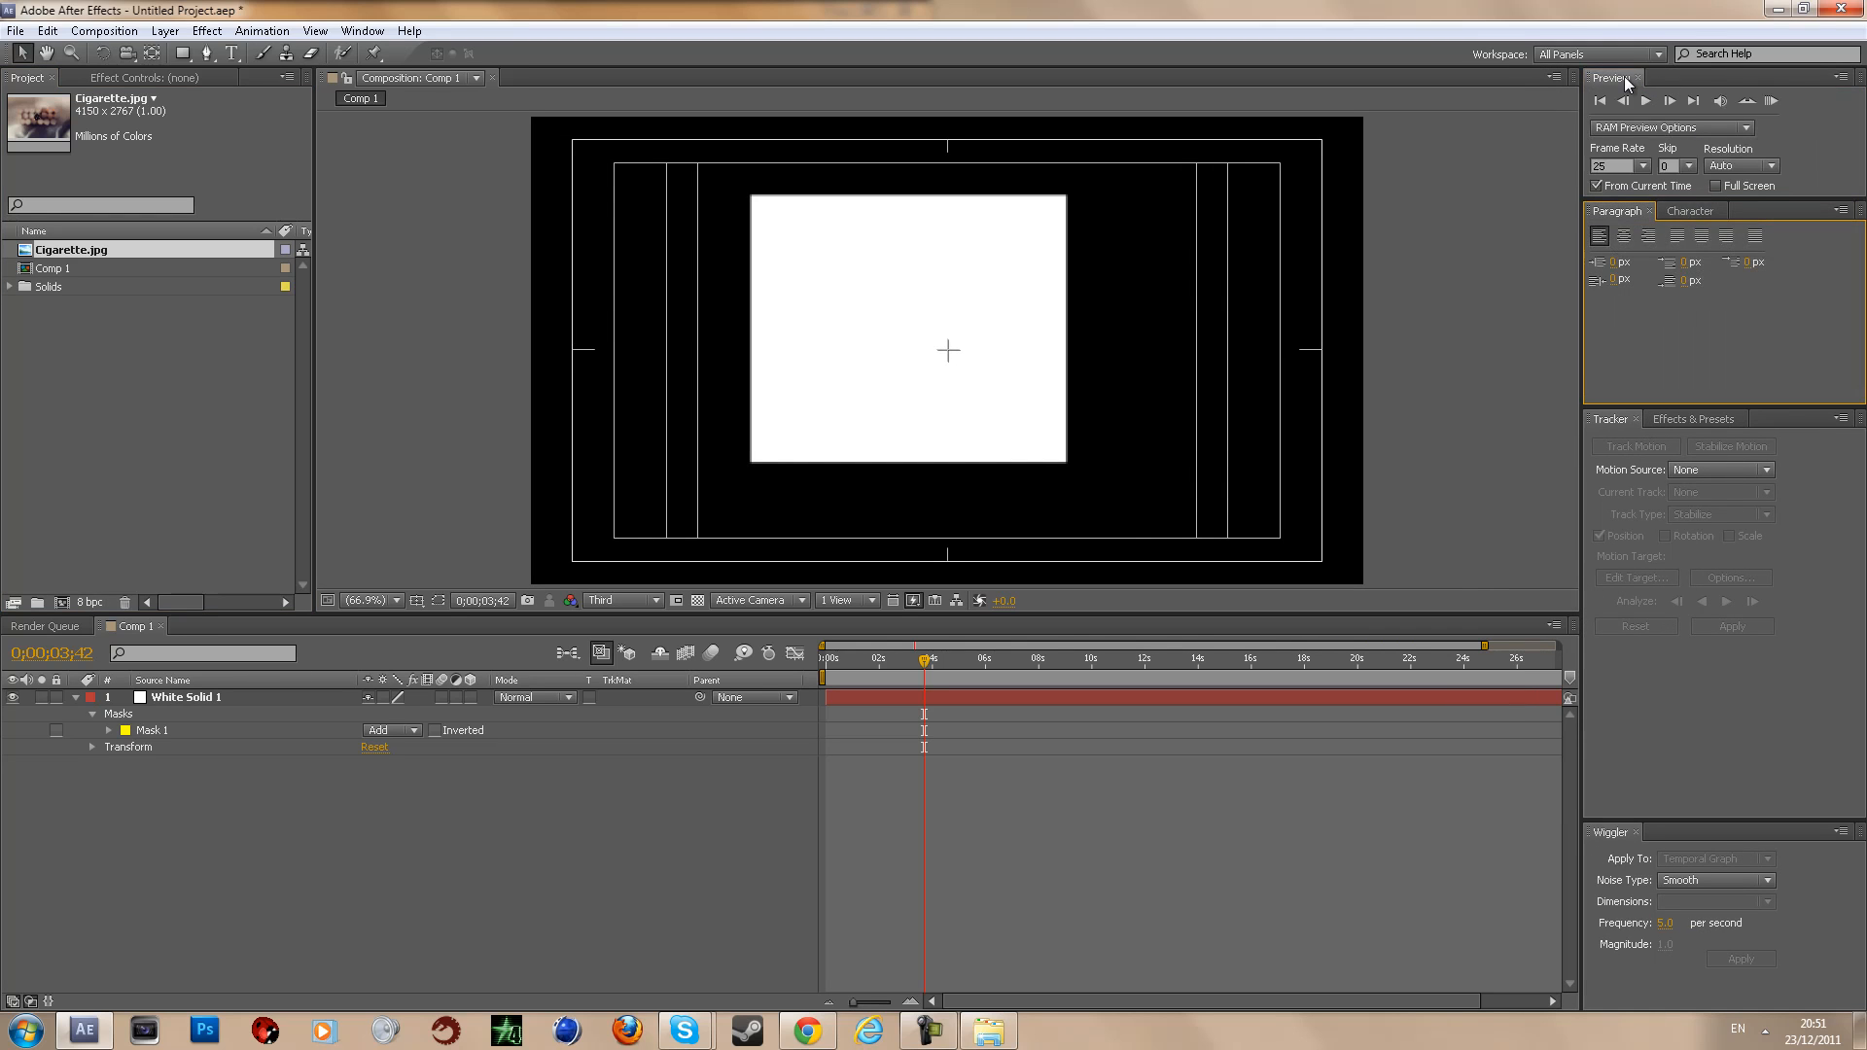
left_click(1671, 419)
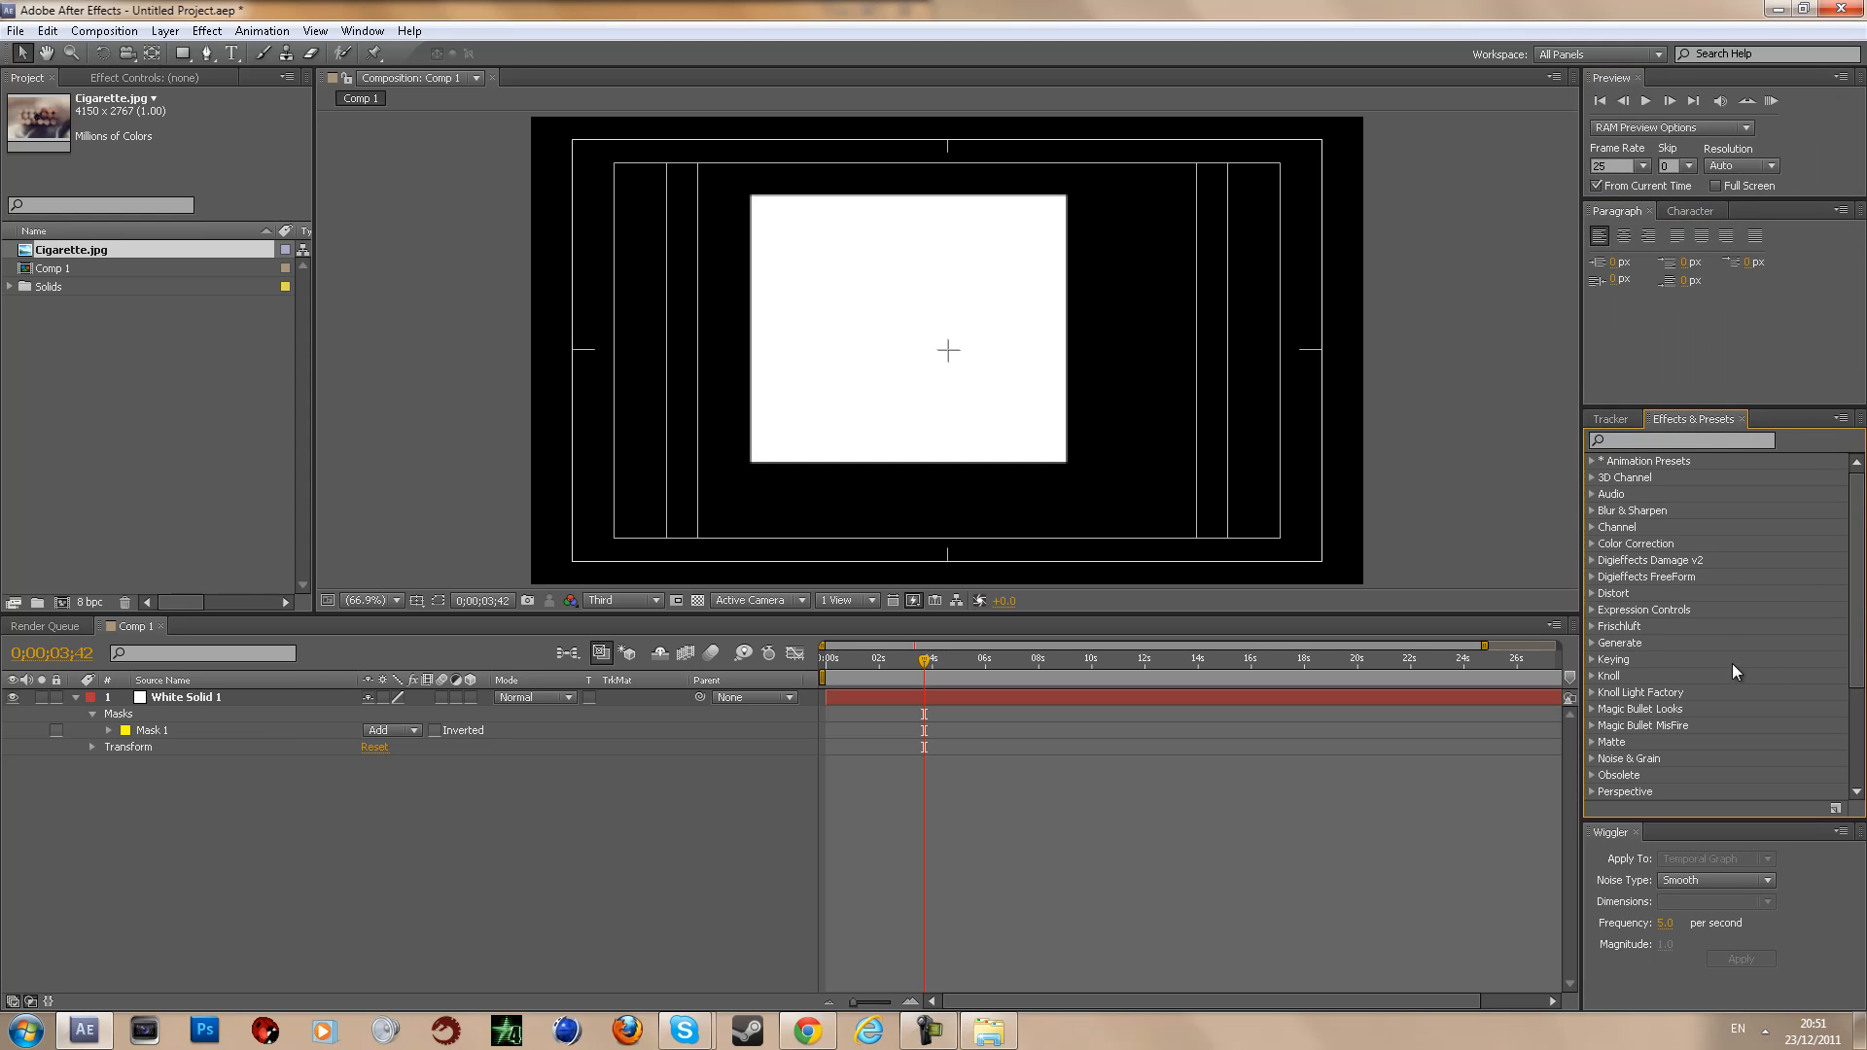
left_click_drag(1598, 832, 1788, 423)
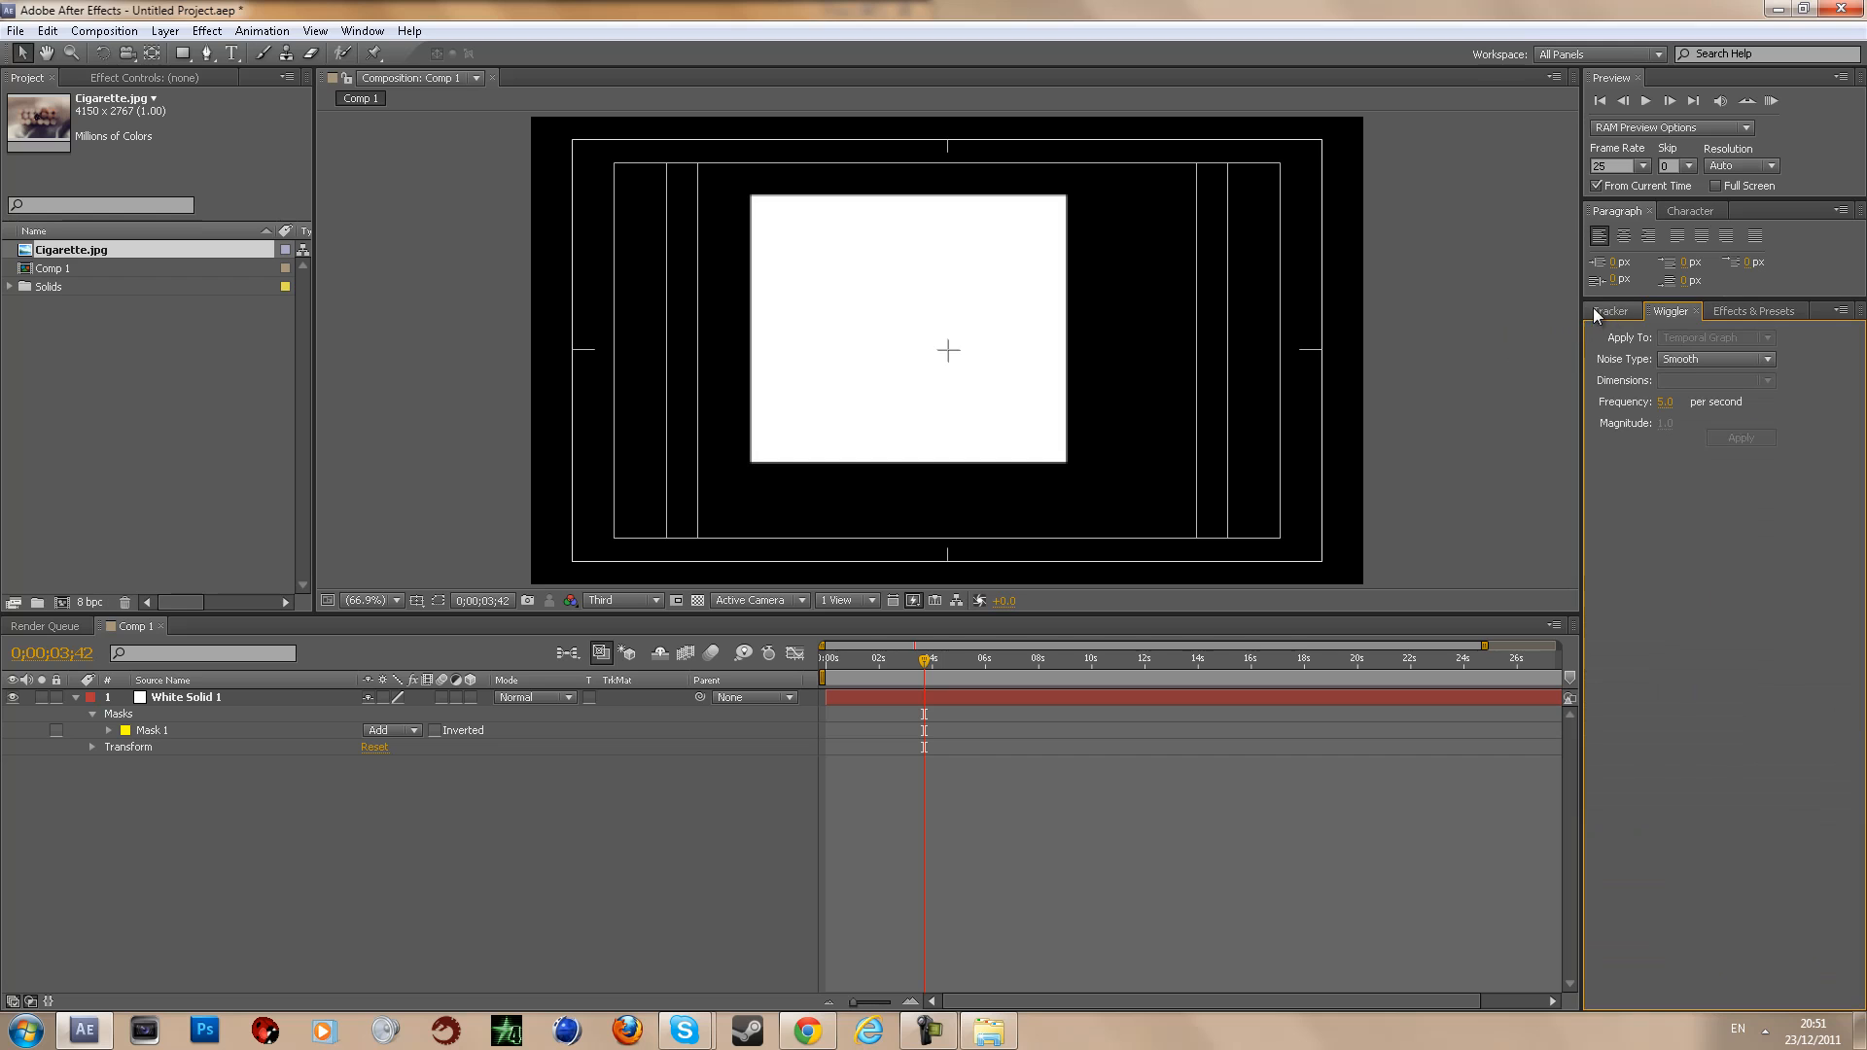
Step: Separate the Tracker panel into its own frame below the Wiggler group, resize the side panels and bring Character to the front
left_click_drag(1594, 310, 1671, 900)
left_click_drag(1583, 533, 1664, 533)
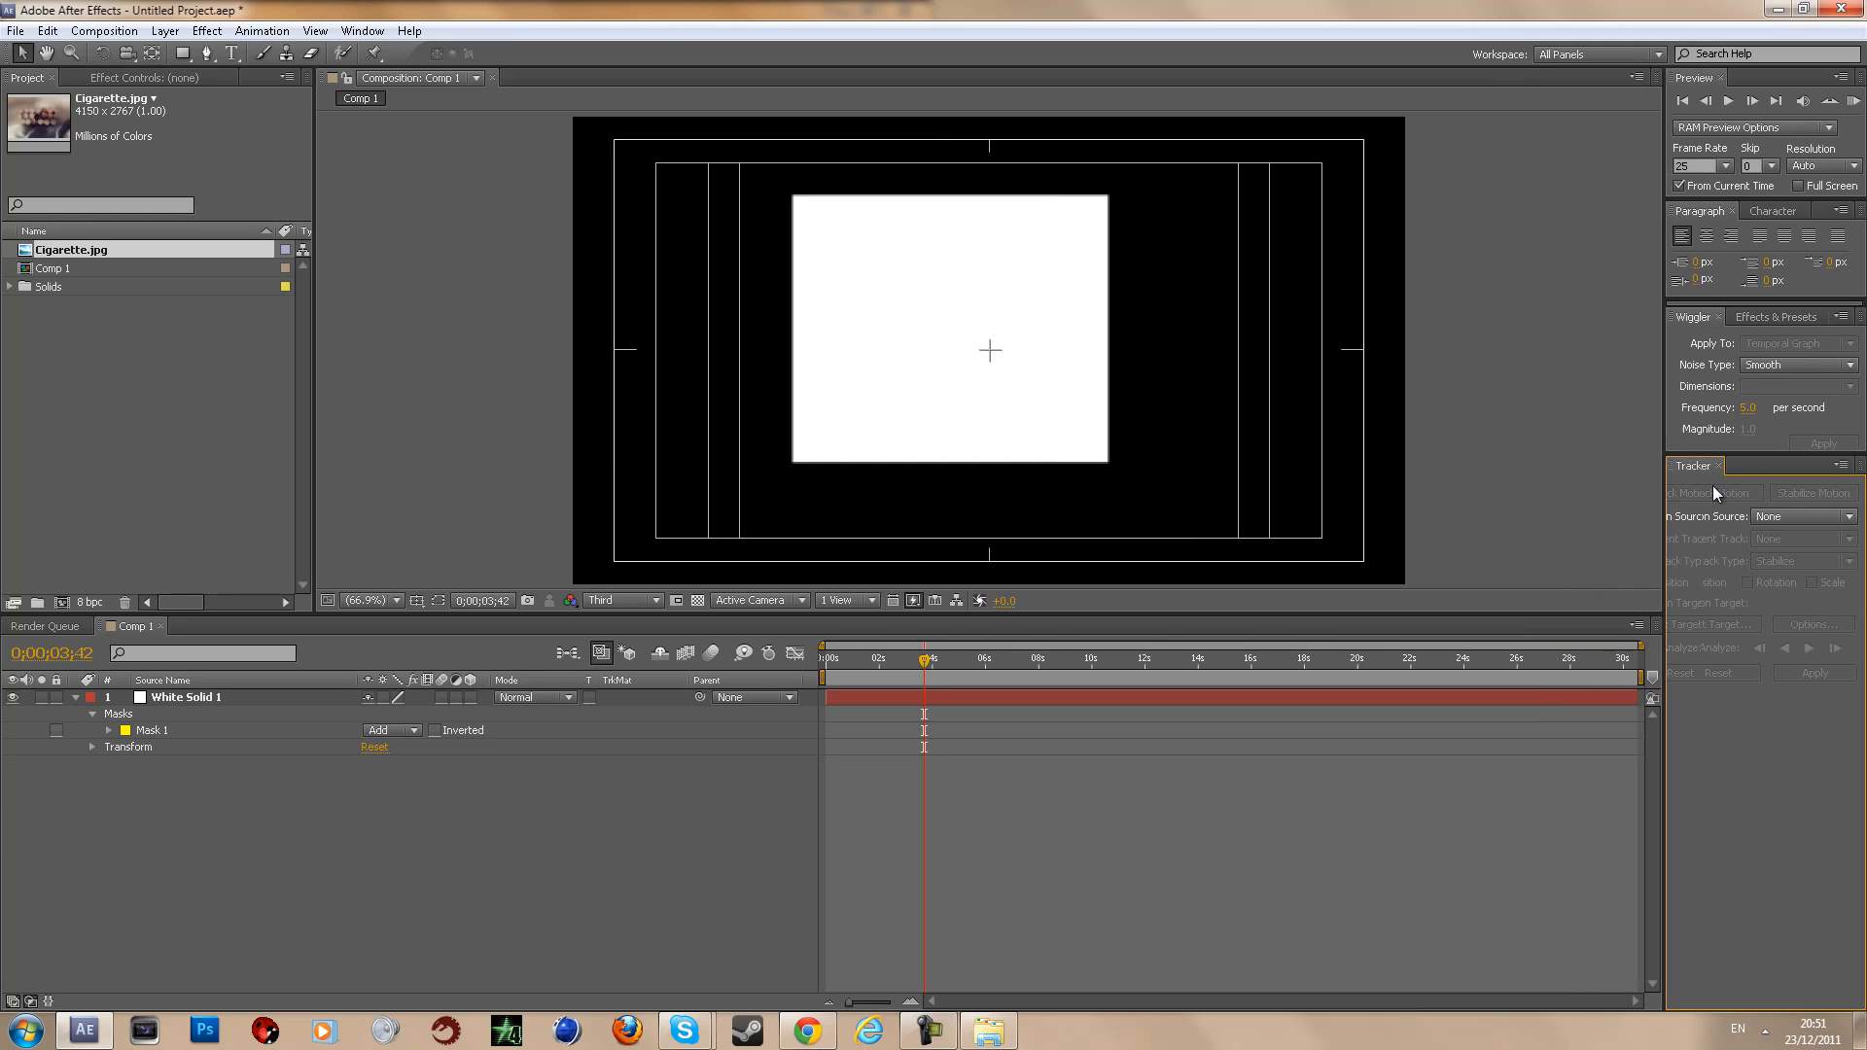
left_click_drag(1741, 455, 1738, 684)
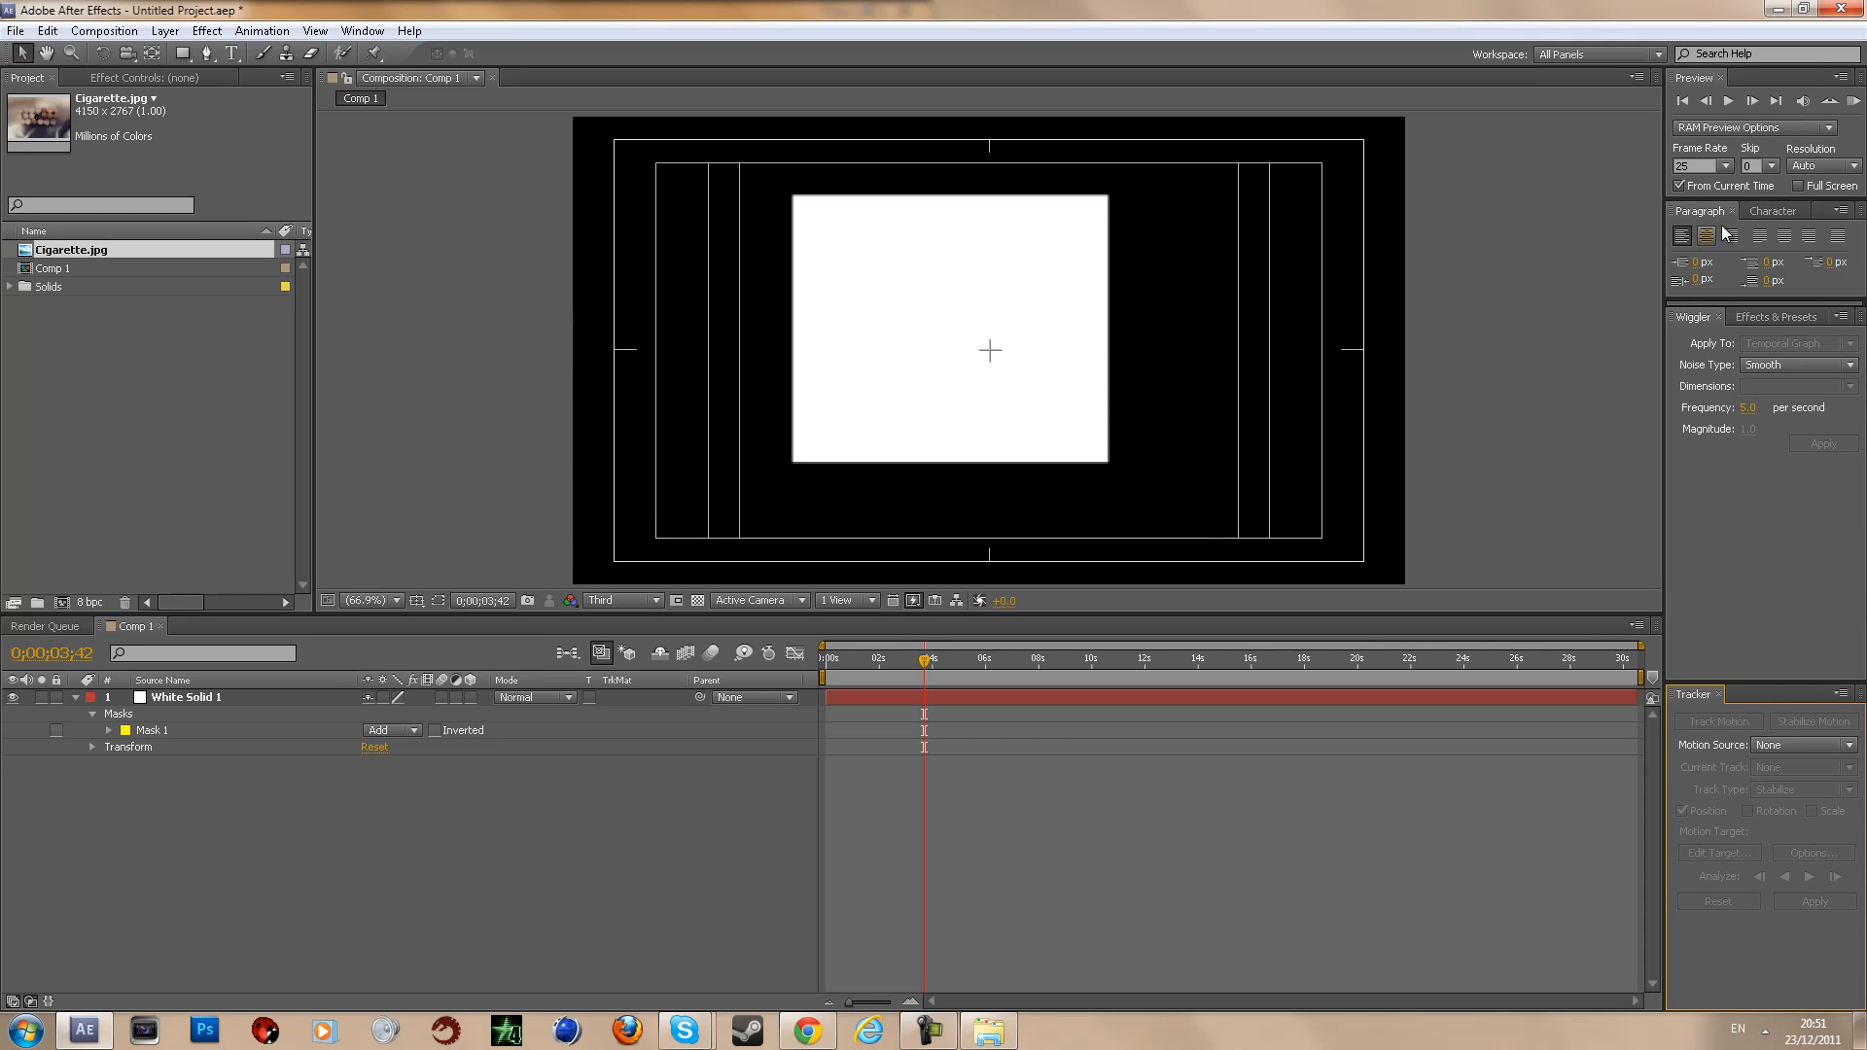
left_click_drag(1711, 303, 1712, 416)
left_click(1762, 212)
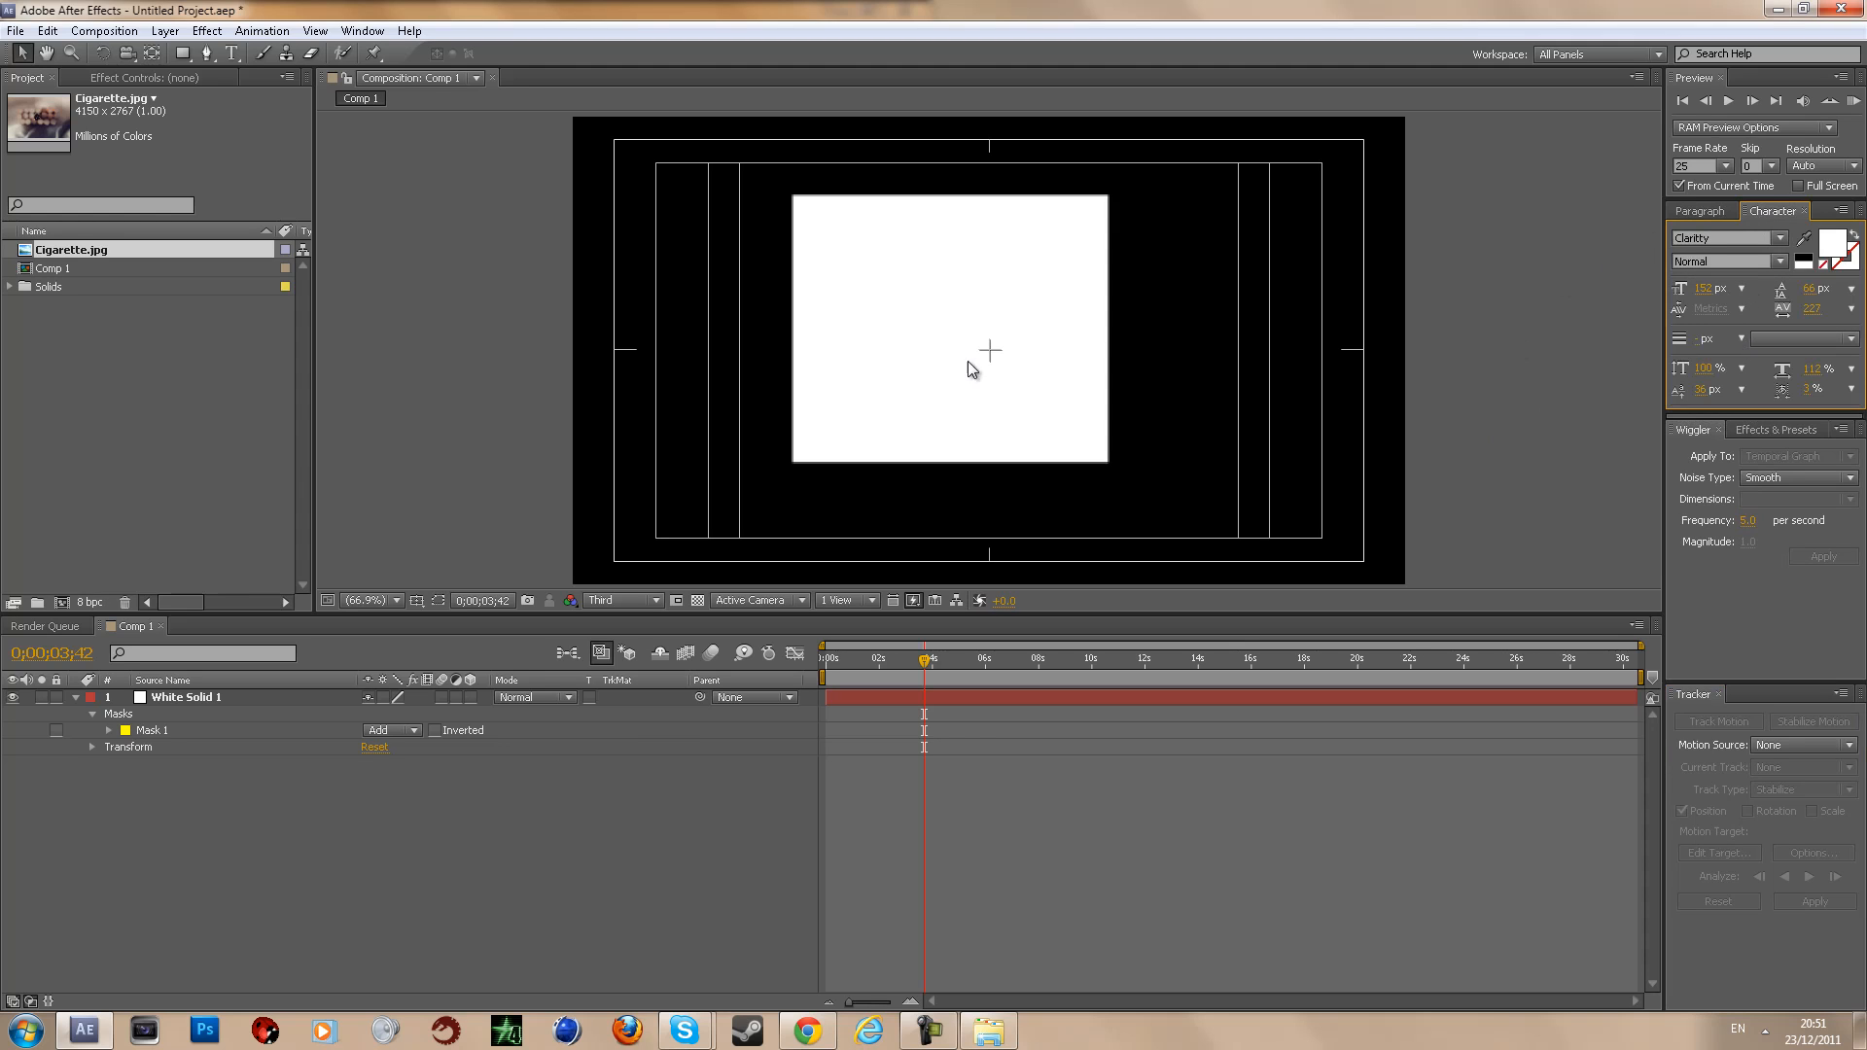
Step: Create a text layer reading "fdsgfs" over the upper part of the white solid
left_click(899, 290)
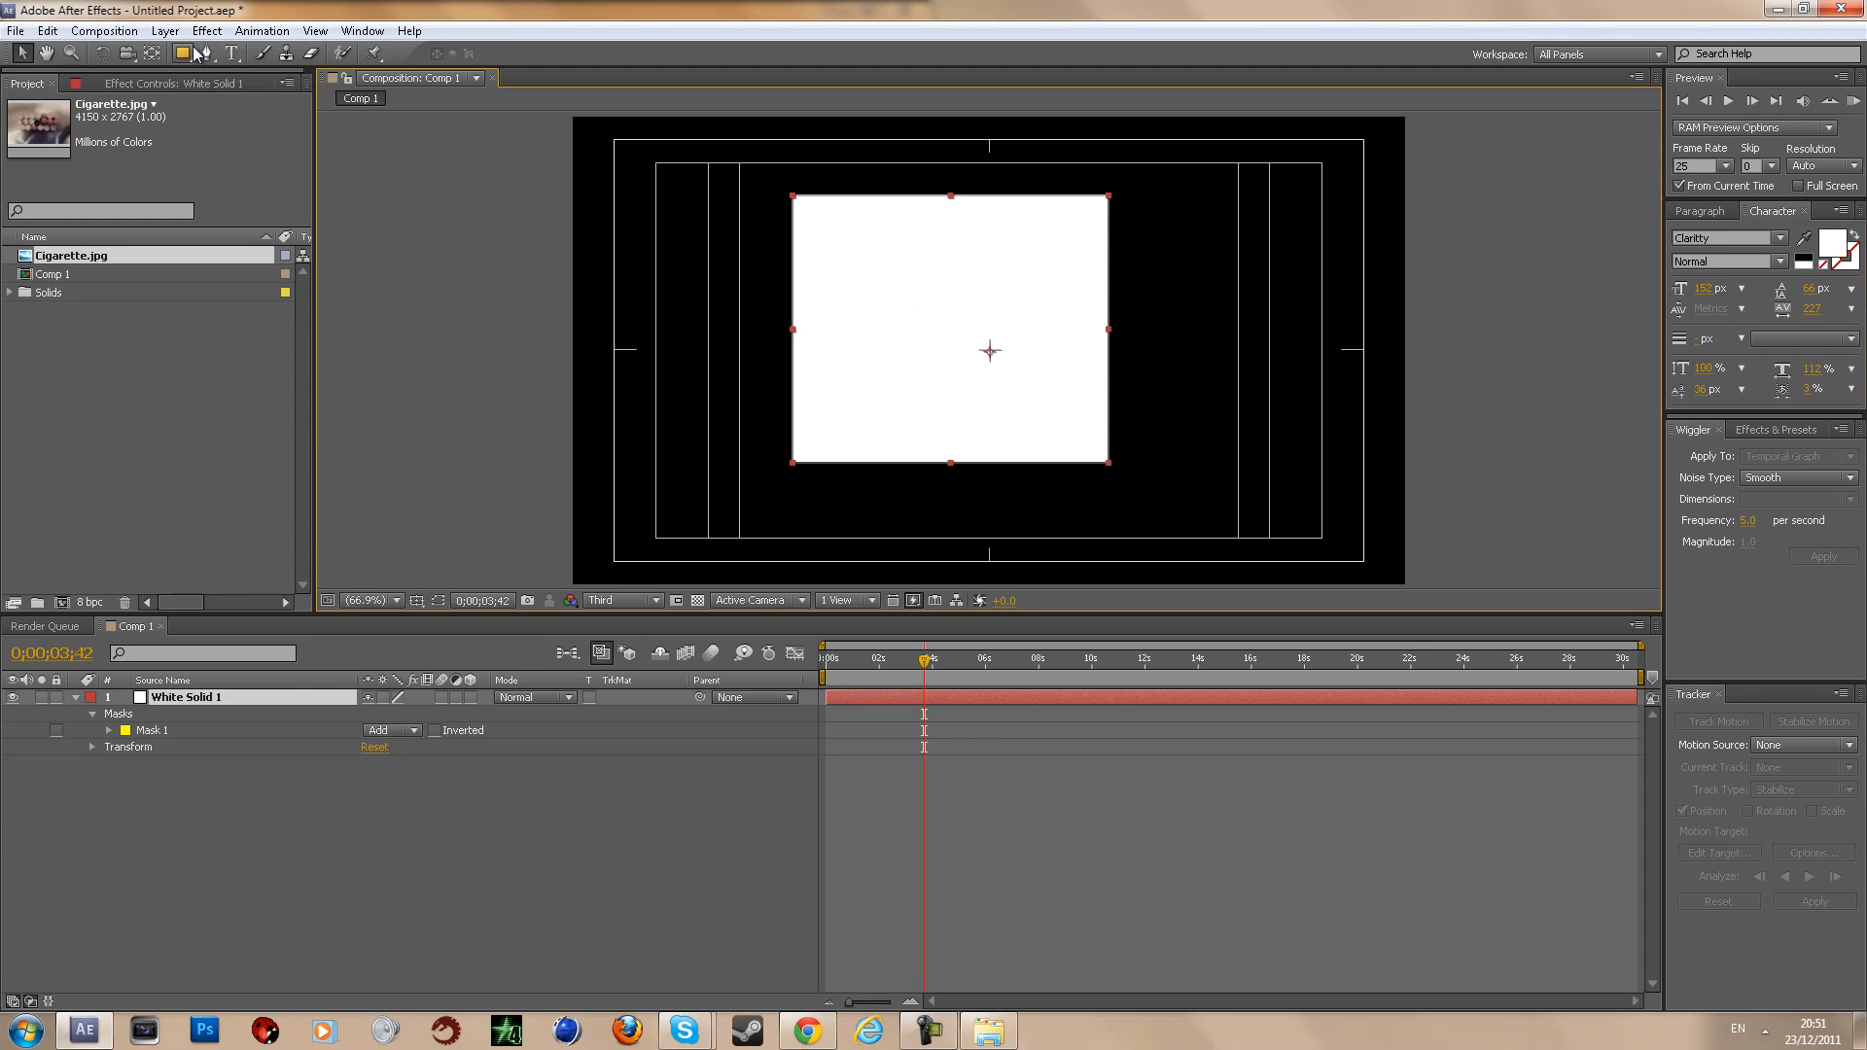
left_click(232, 53)
left_click(840, 245)
type("test")
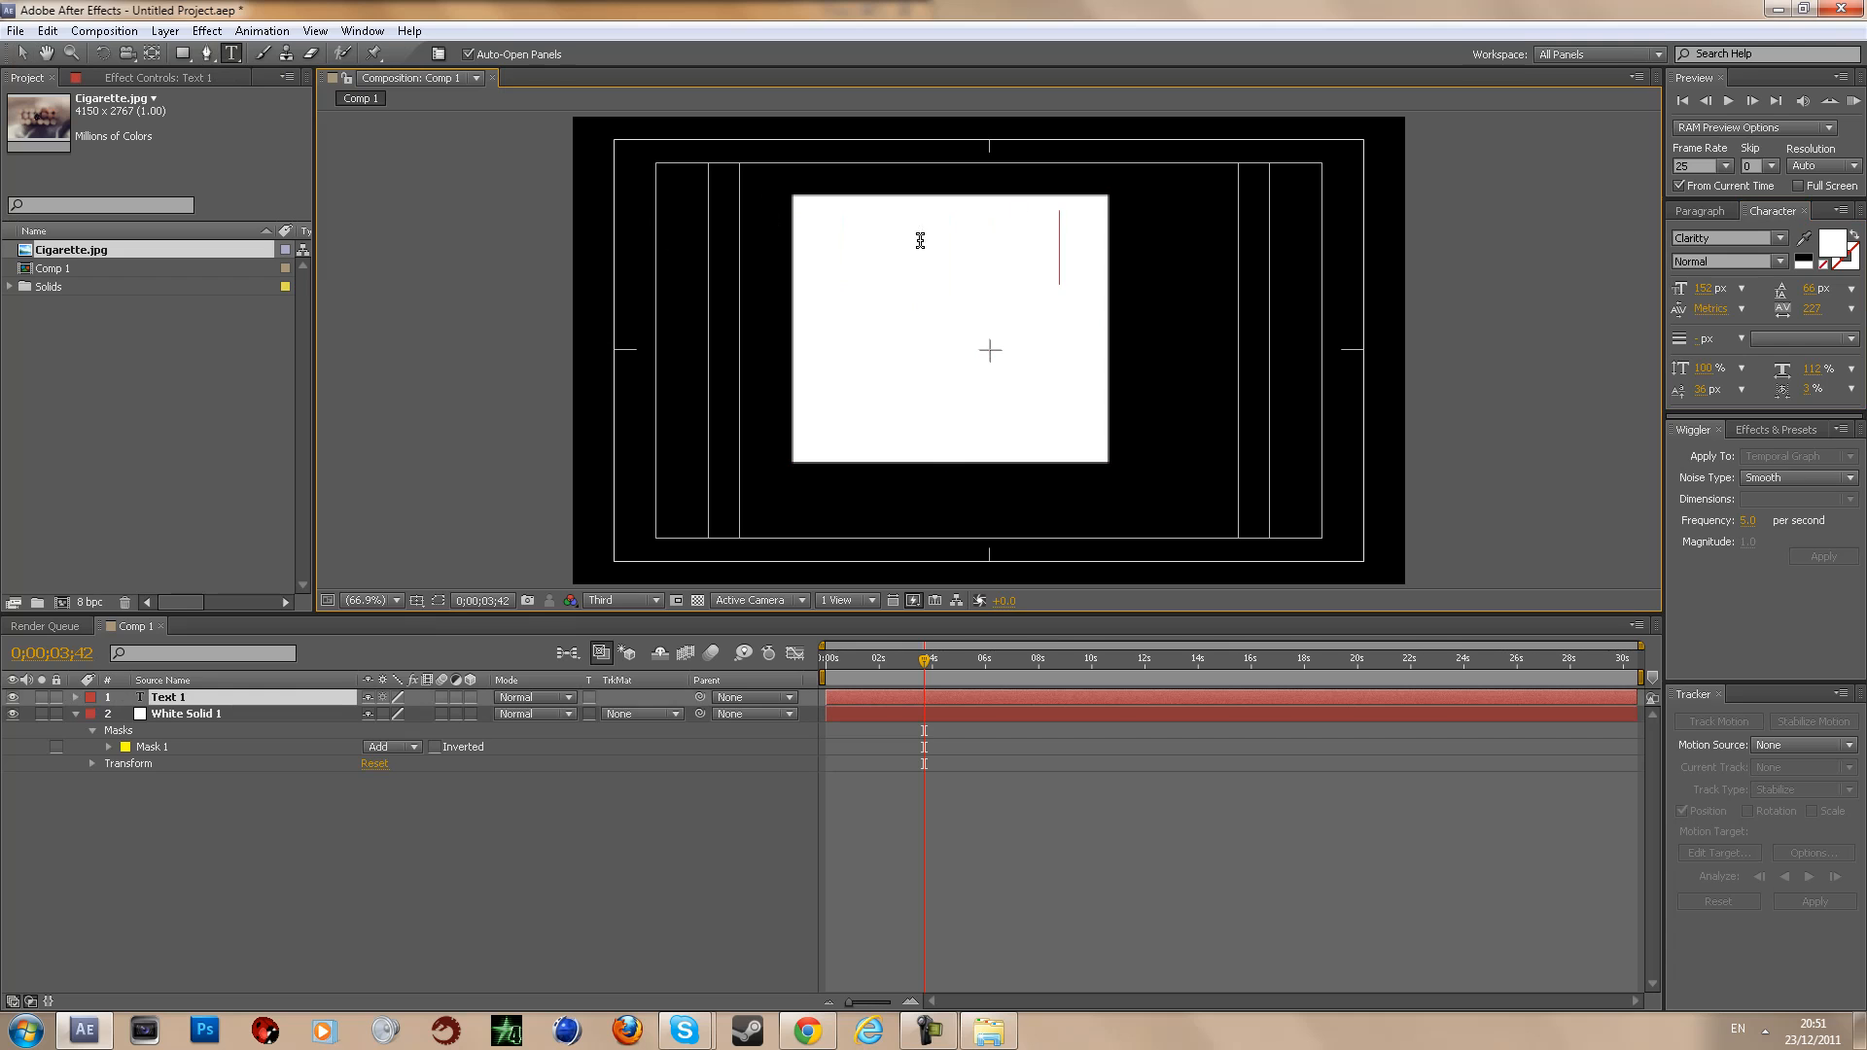
Step: Change the fill color of all the text to black
key("ctrl+a")
left_click(1836, 244)
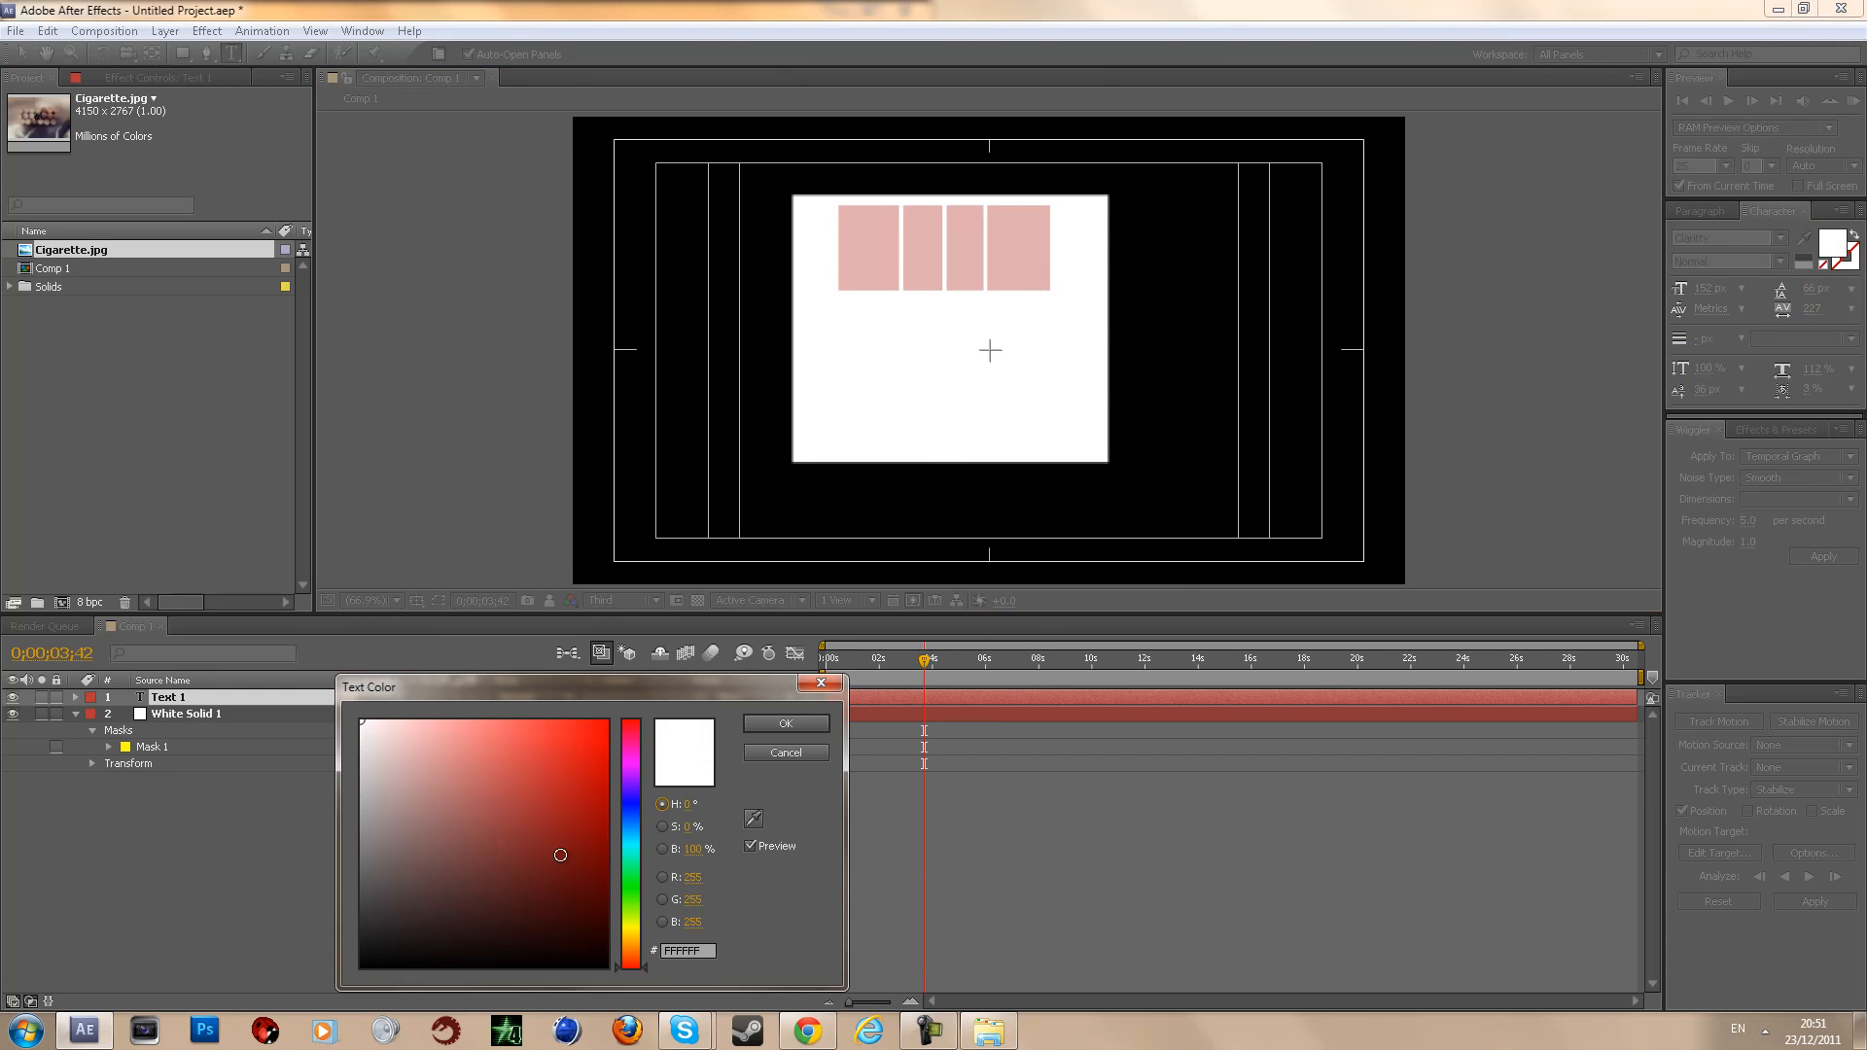
left_click(605, 958)
left_click(778, 726)
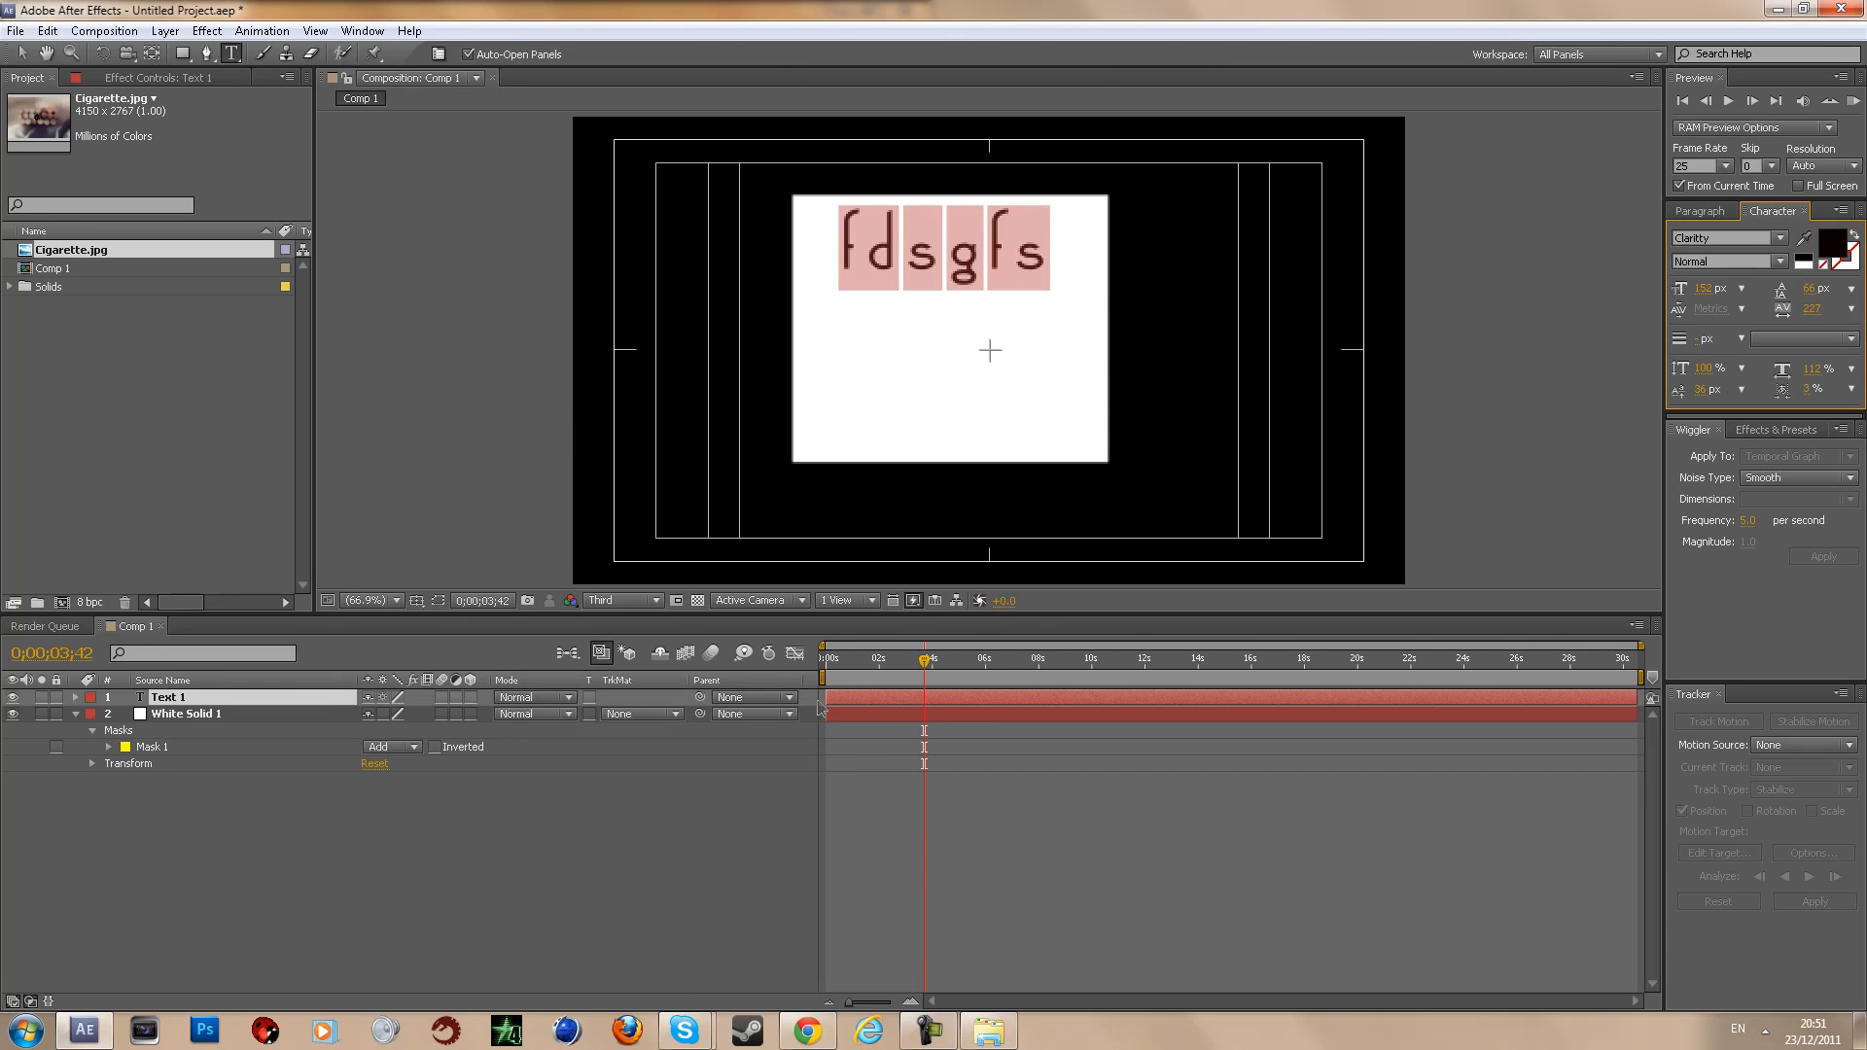
Step: Set the viewer's preview resolution to Full, finish the text editing and deselect the text layer
left_click(610, 605)
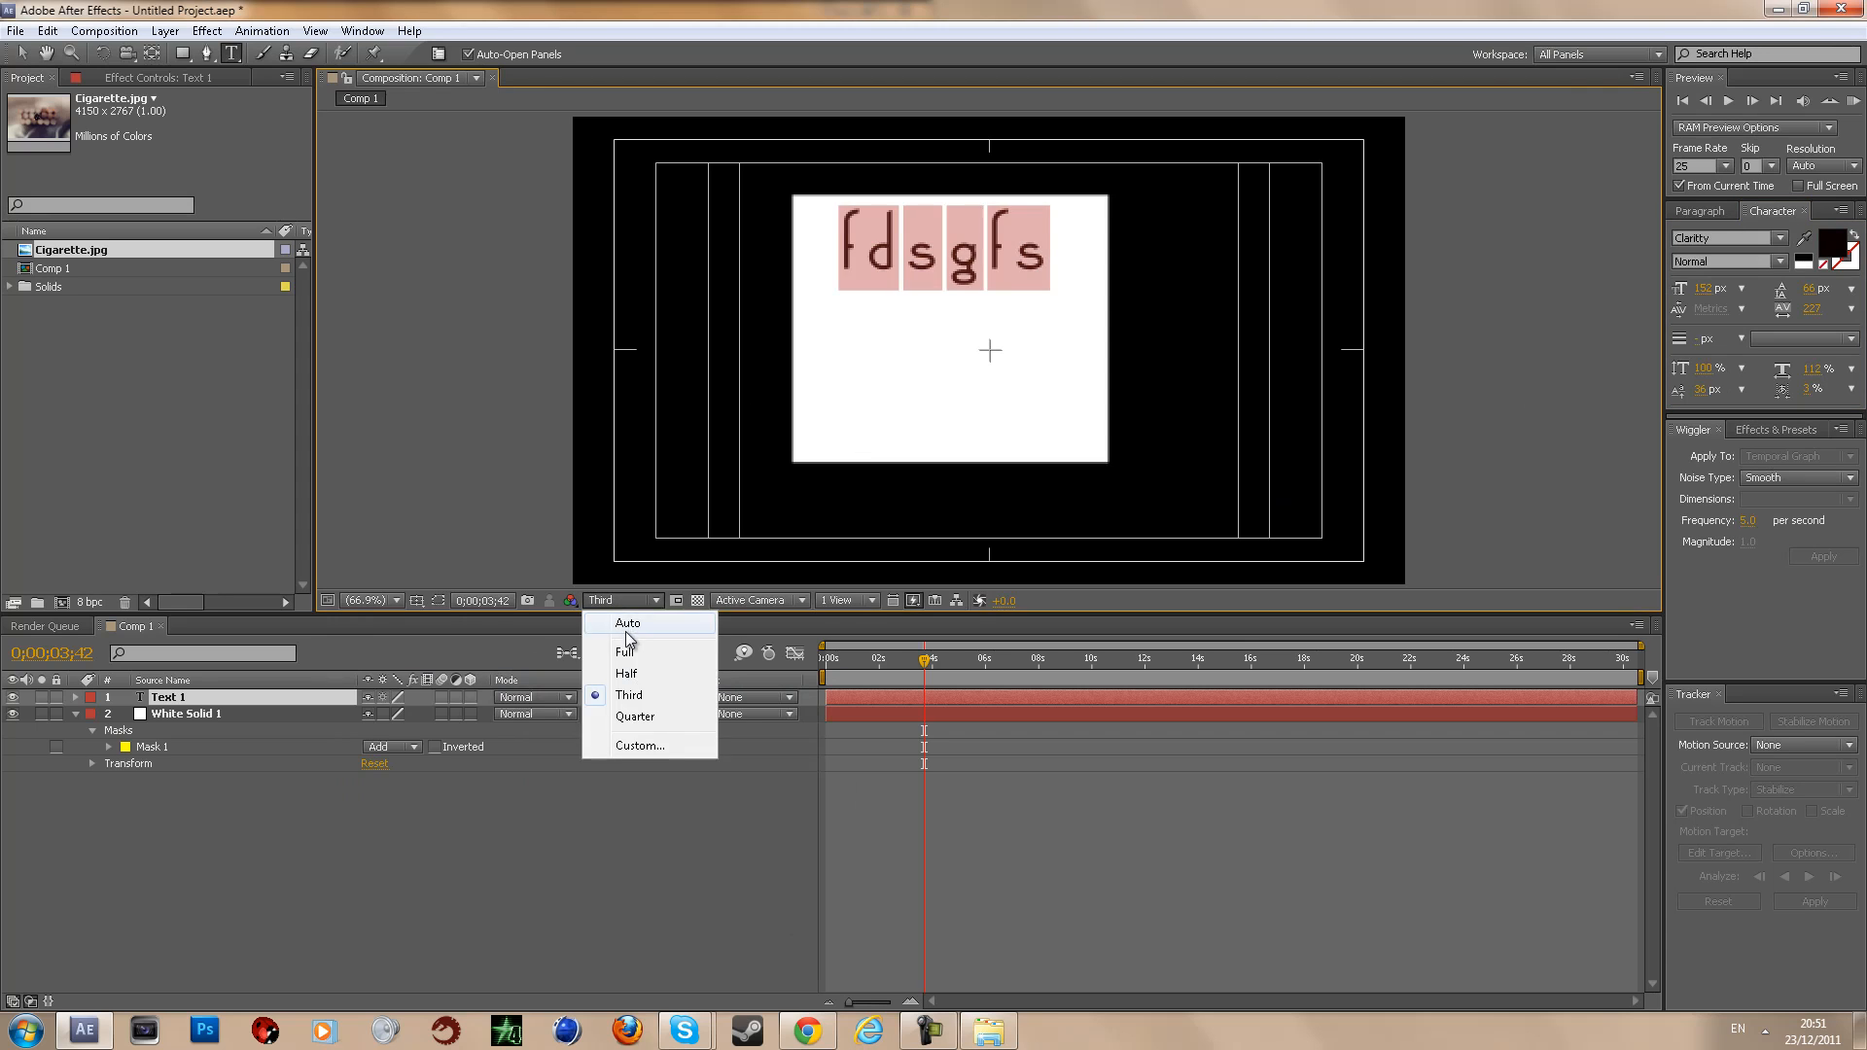
left_click(623, 649)
left_click(381, 459)
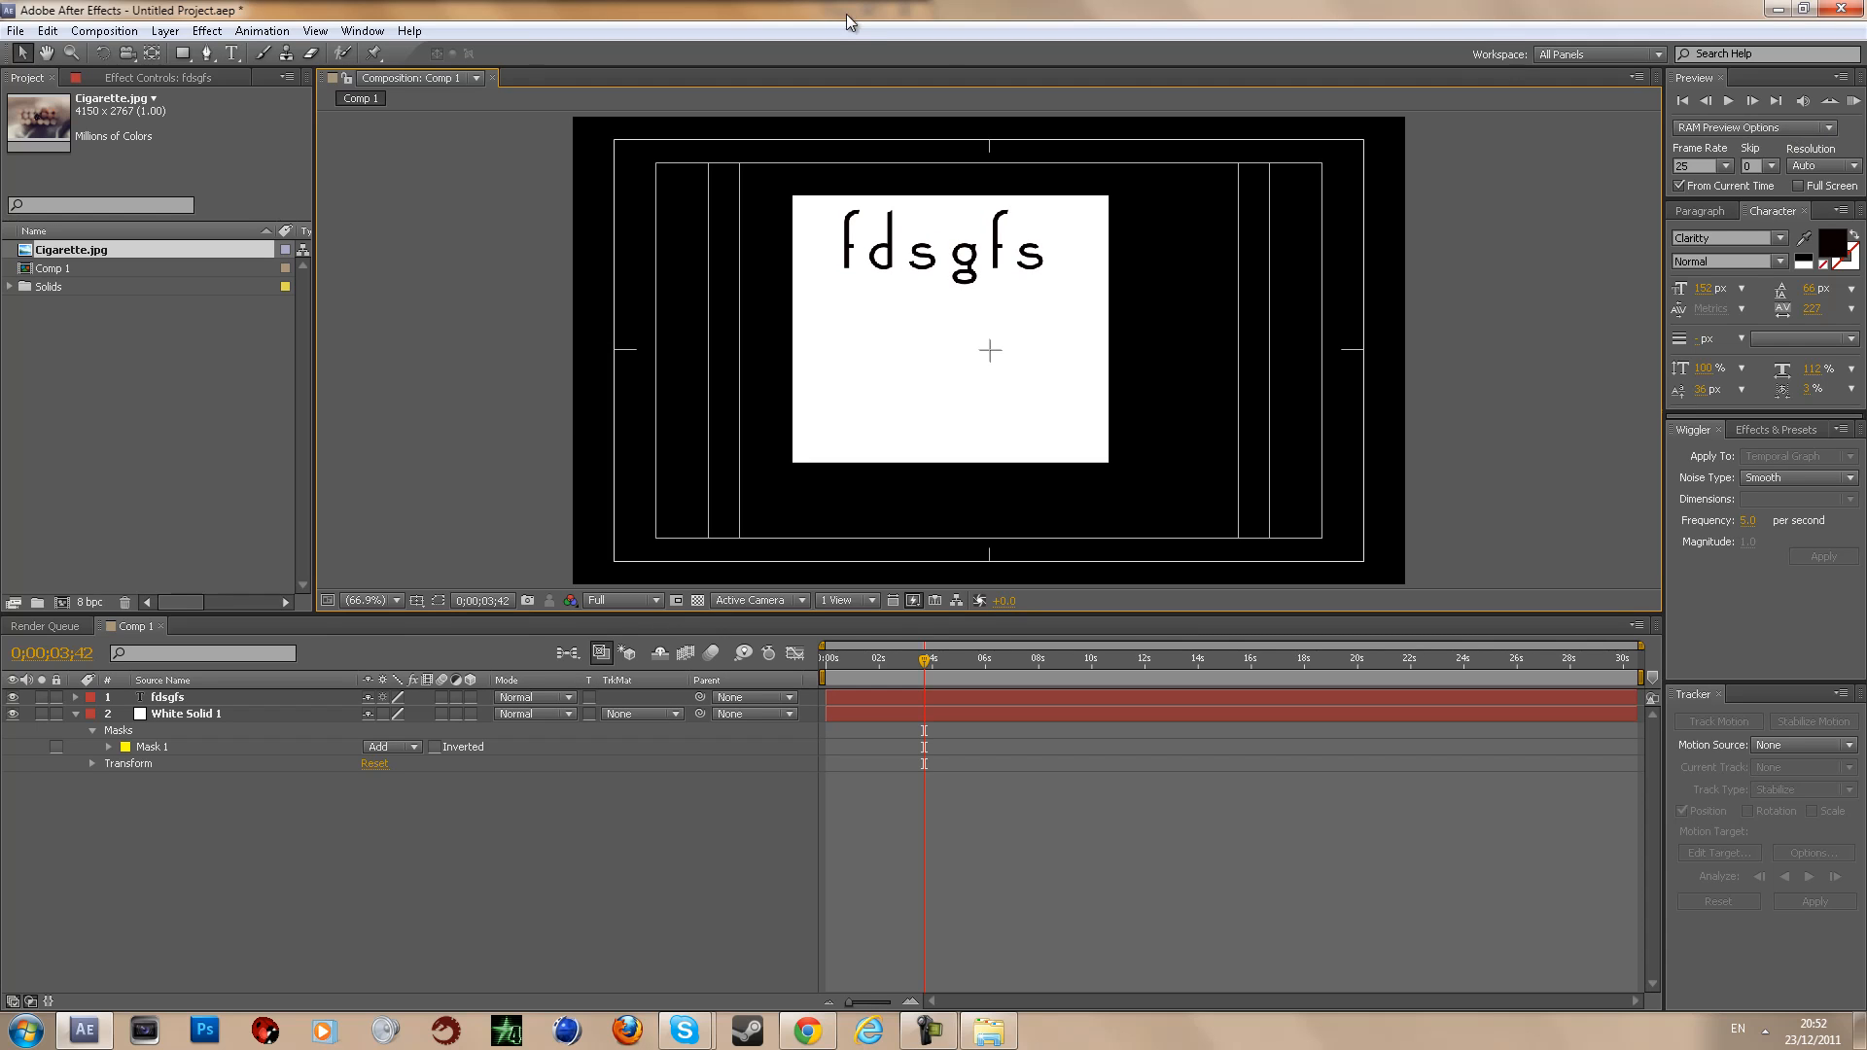
Step: Glance at the effect categories, bring Effects & Presets to the front and make its list taller
left_click(206, 31)
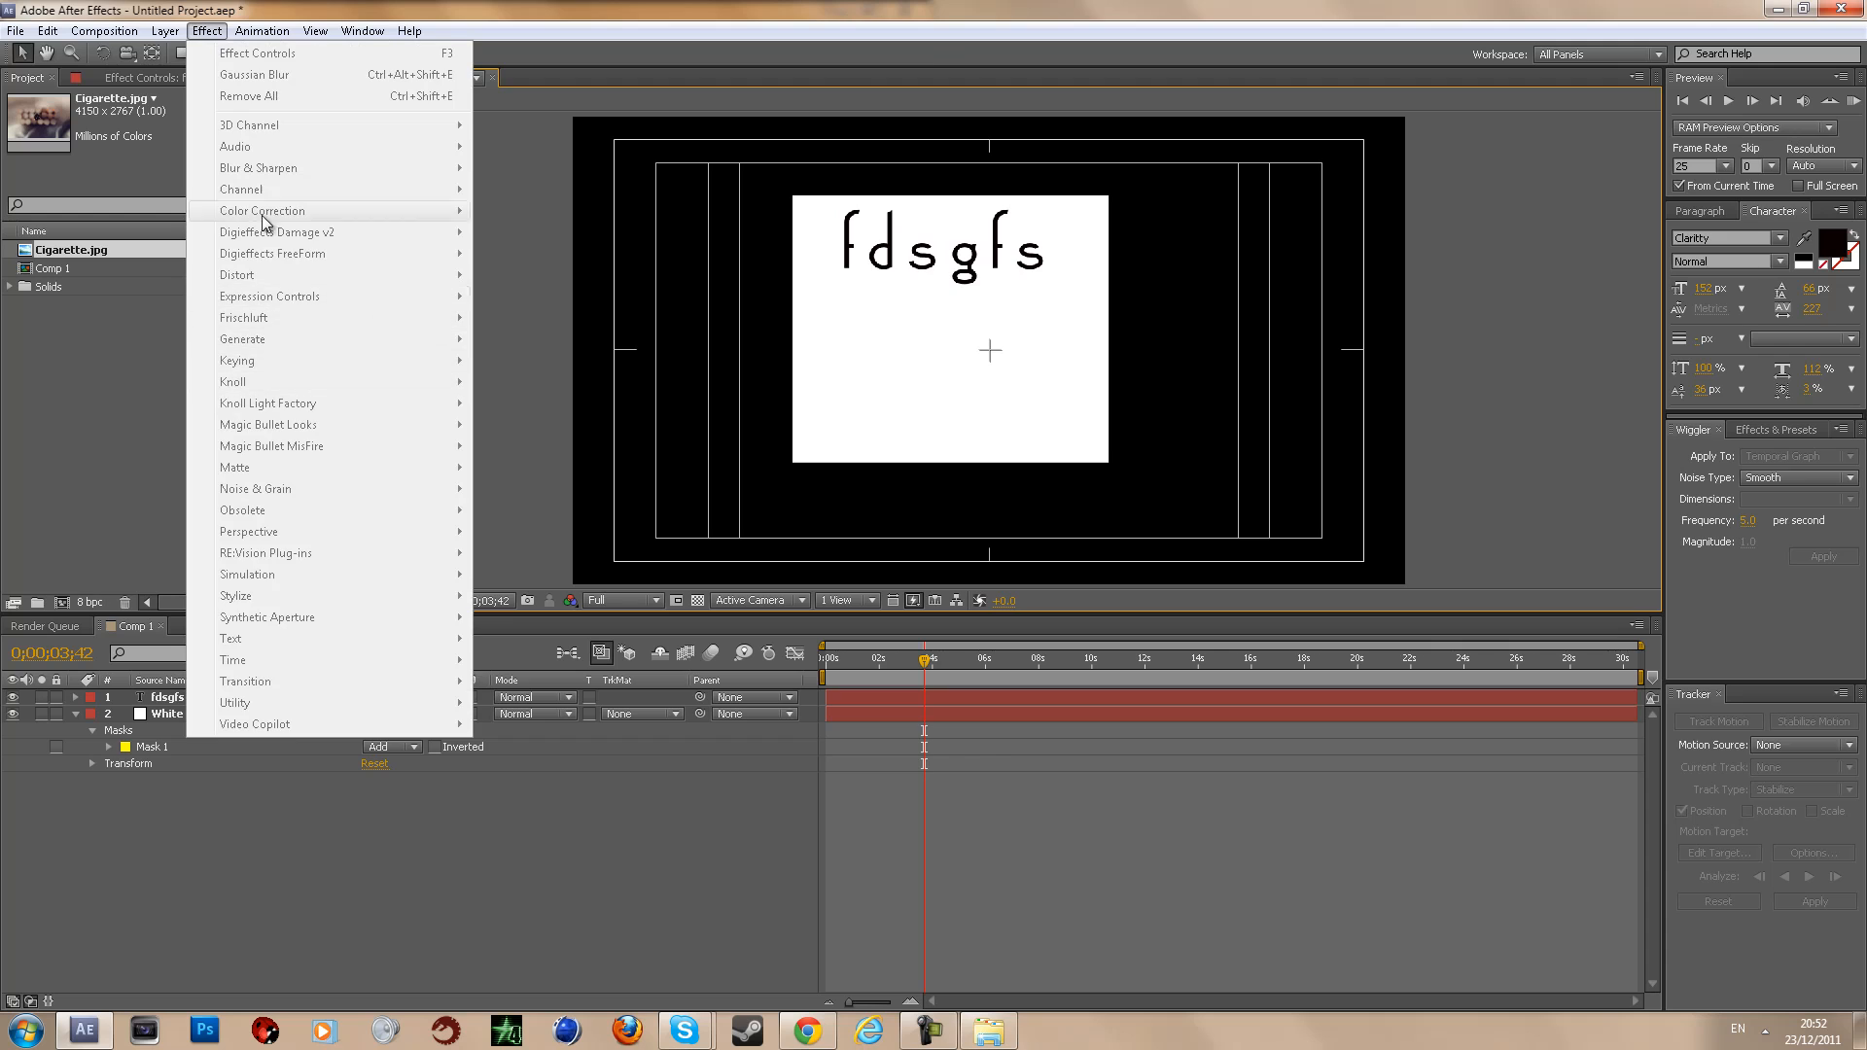
left_click(1087, 8)
left_click(1776, 429)
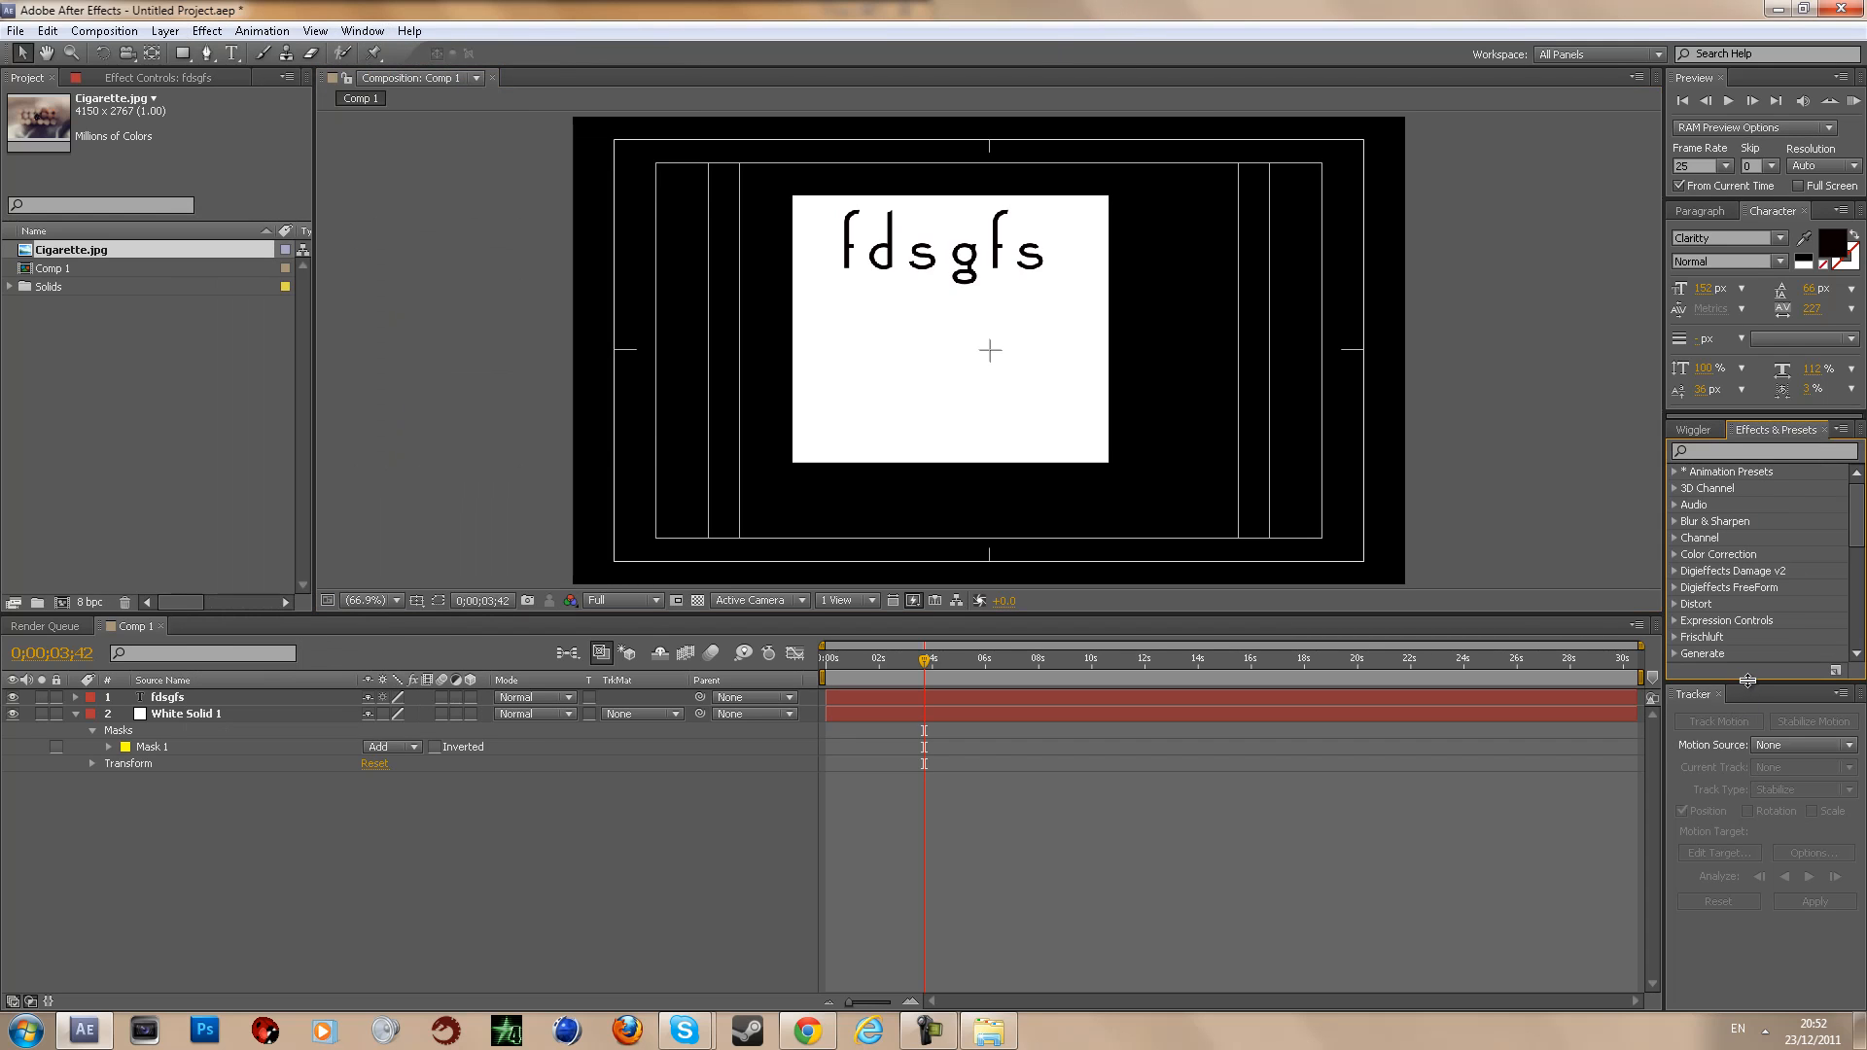
left_click_drag(1743, 676, 1752, 767)
Step: Search the effects for "ramp", apply the Ramp effect to the White Solid 1 layer and deselect the layer
left_click(1739, 451)
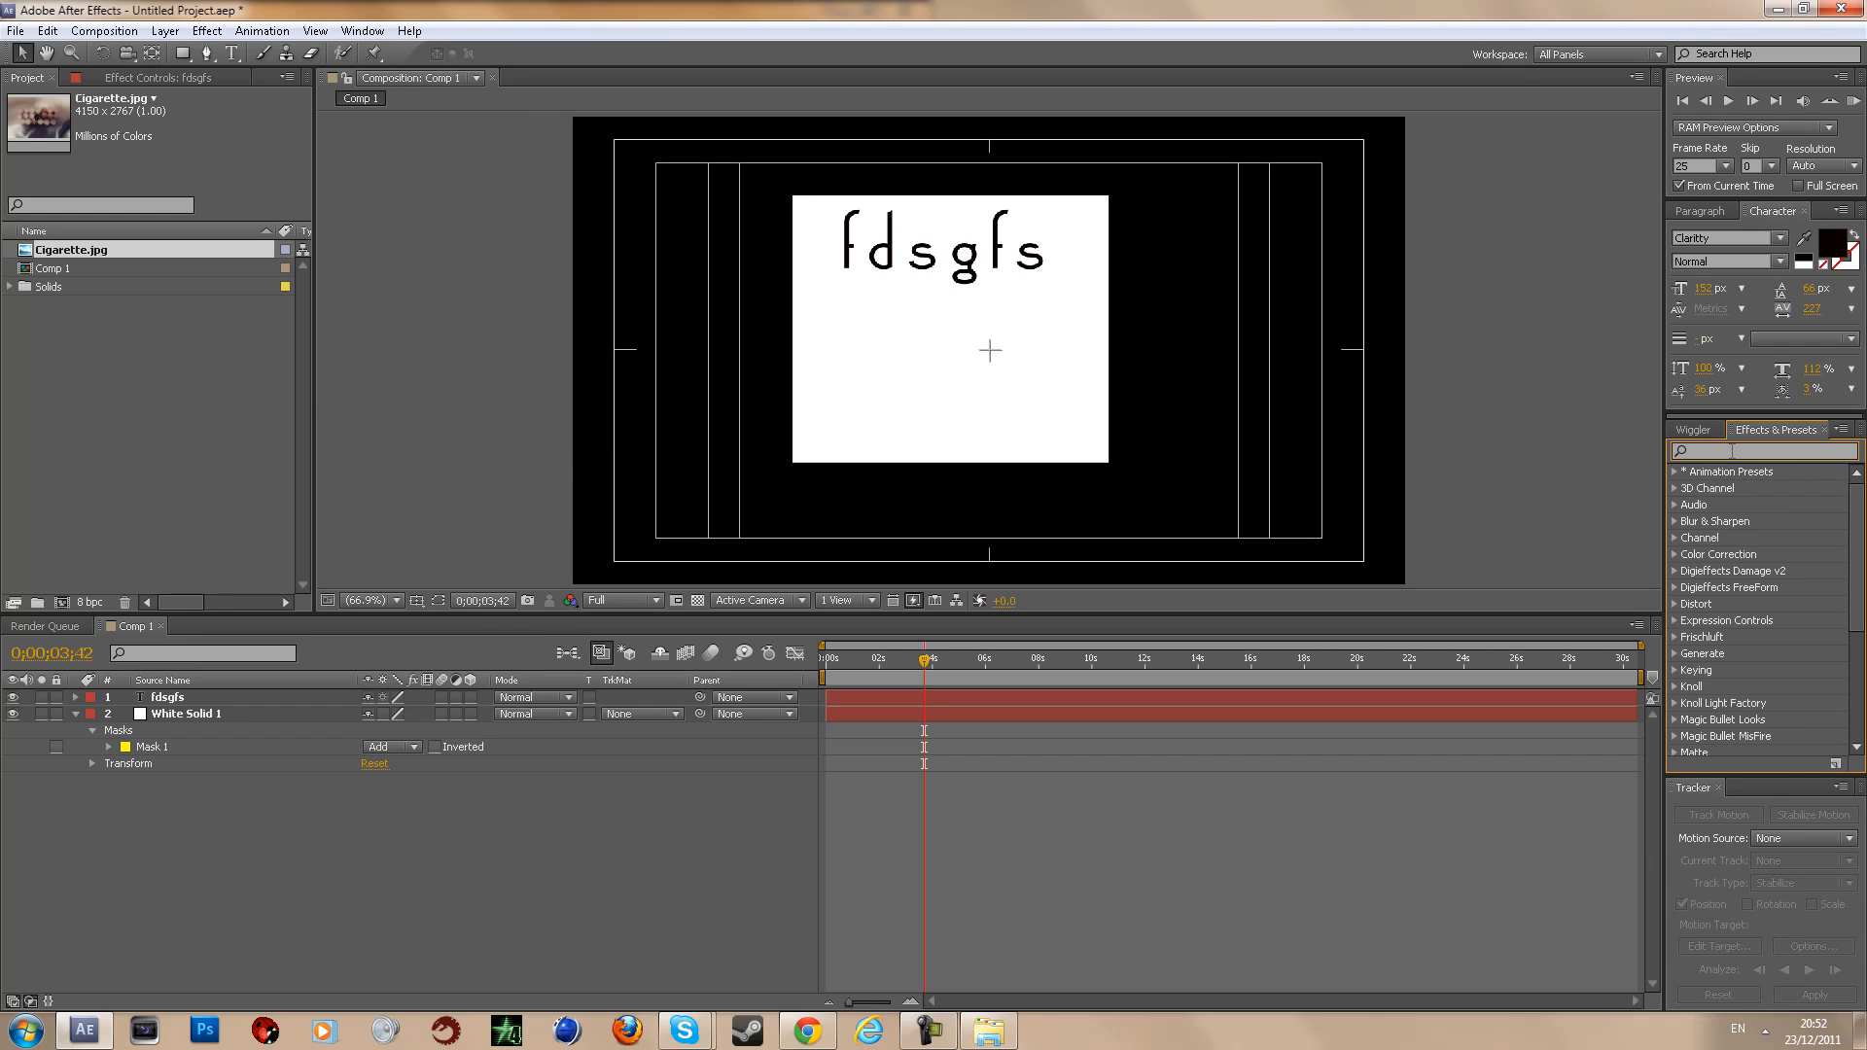
type("ra")
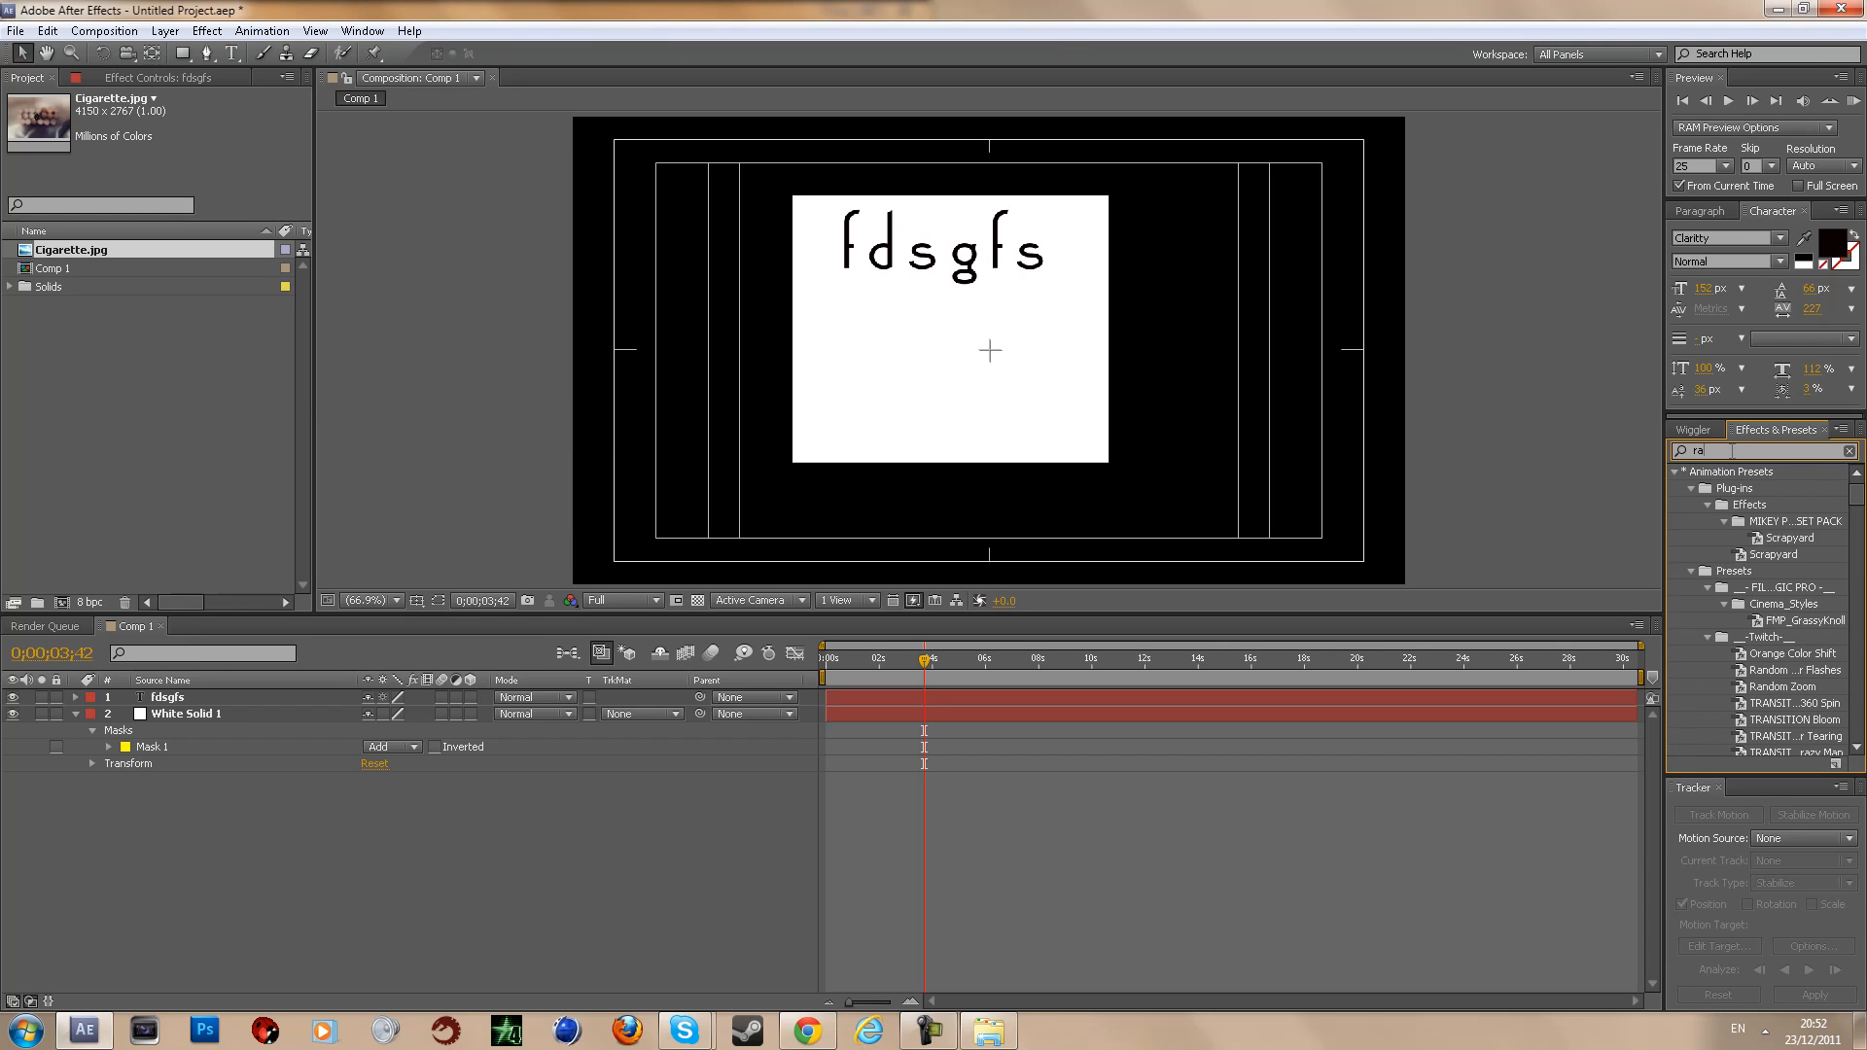
type("mp")
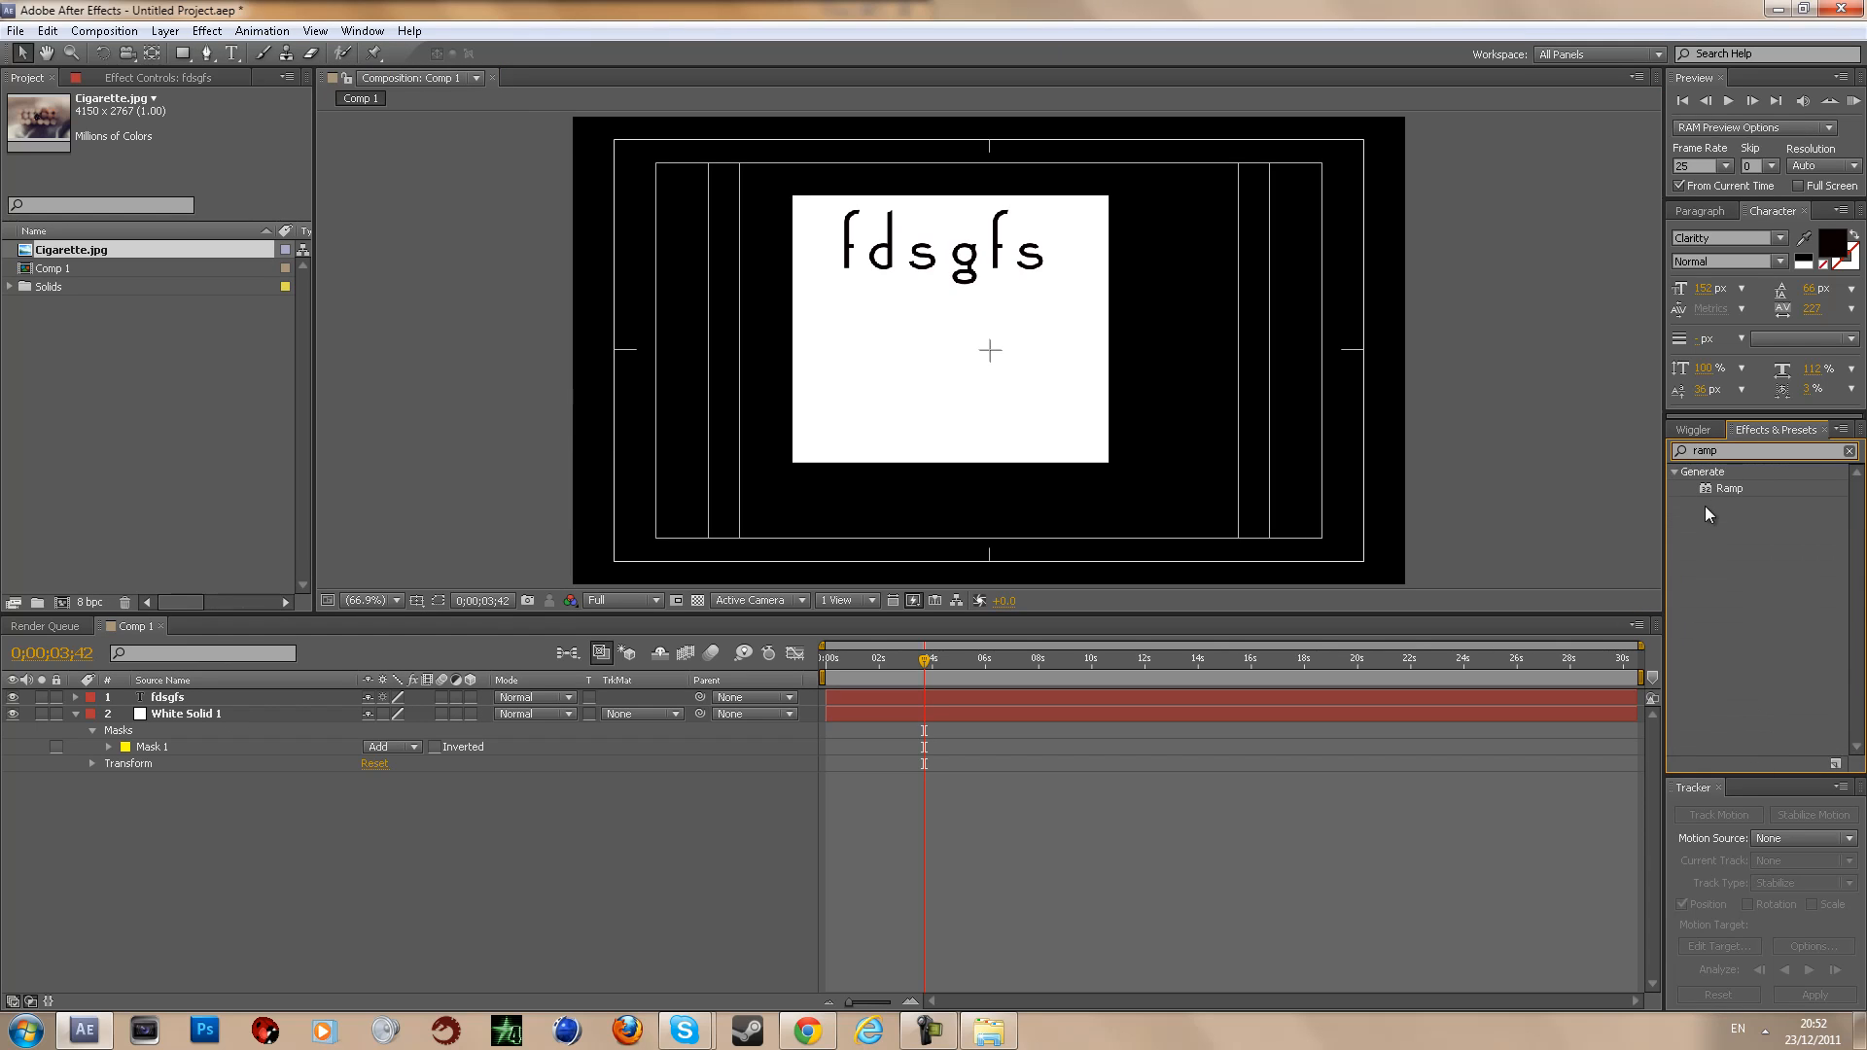
left_click_drag(1729, 488, 312, 714)
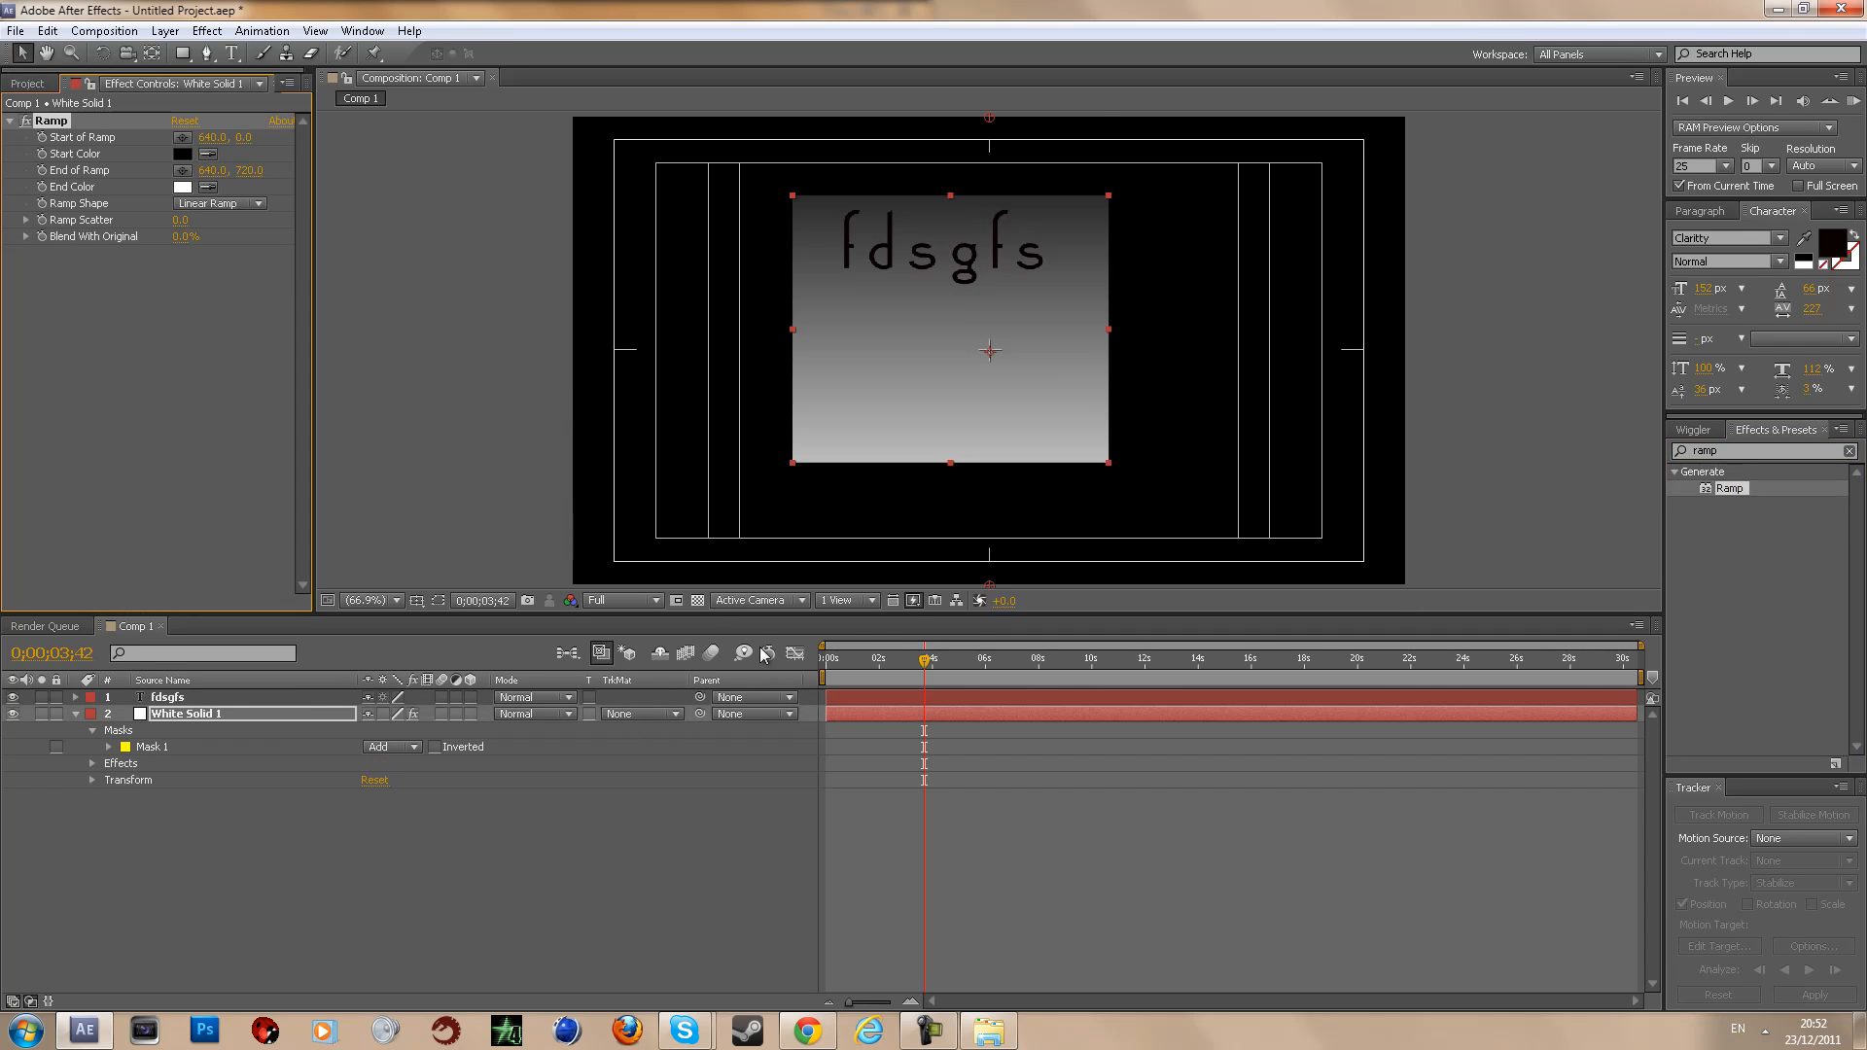
right_click(431, 475)
left_click(570, 783)
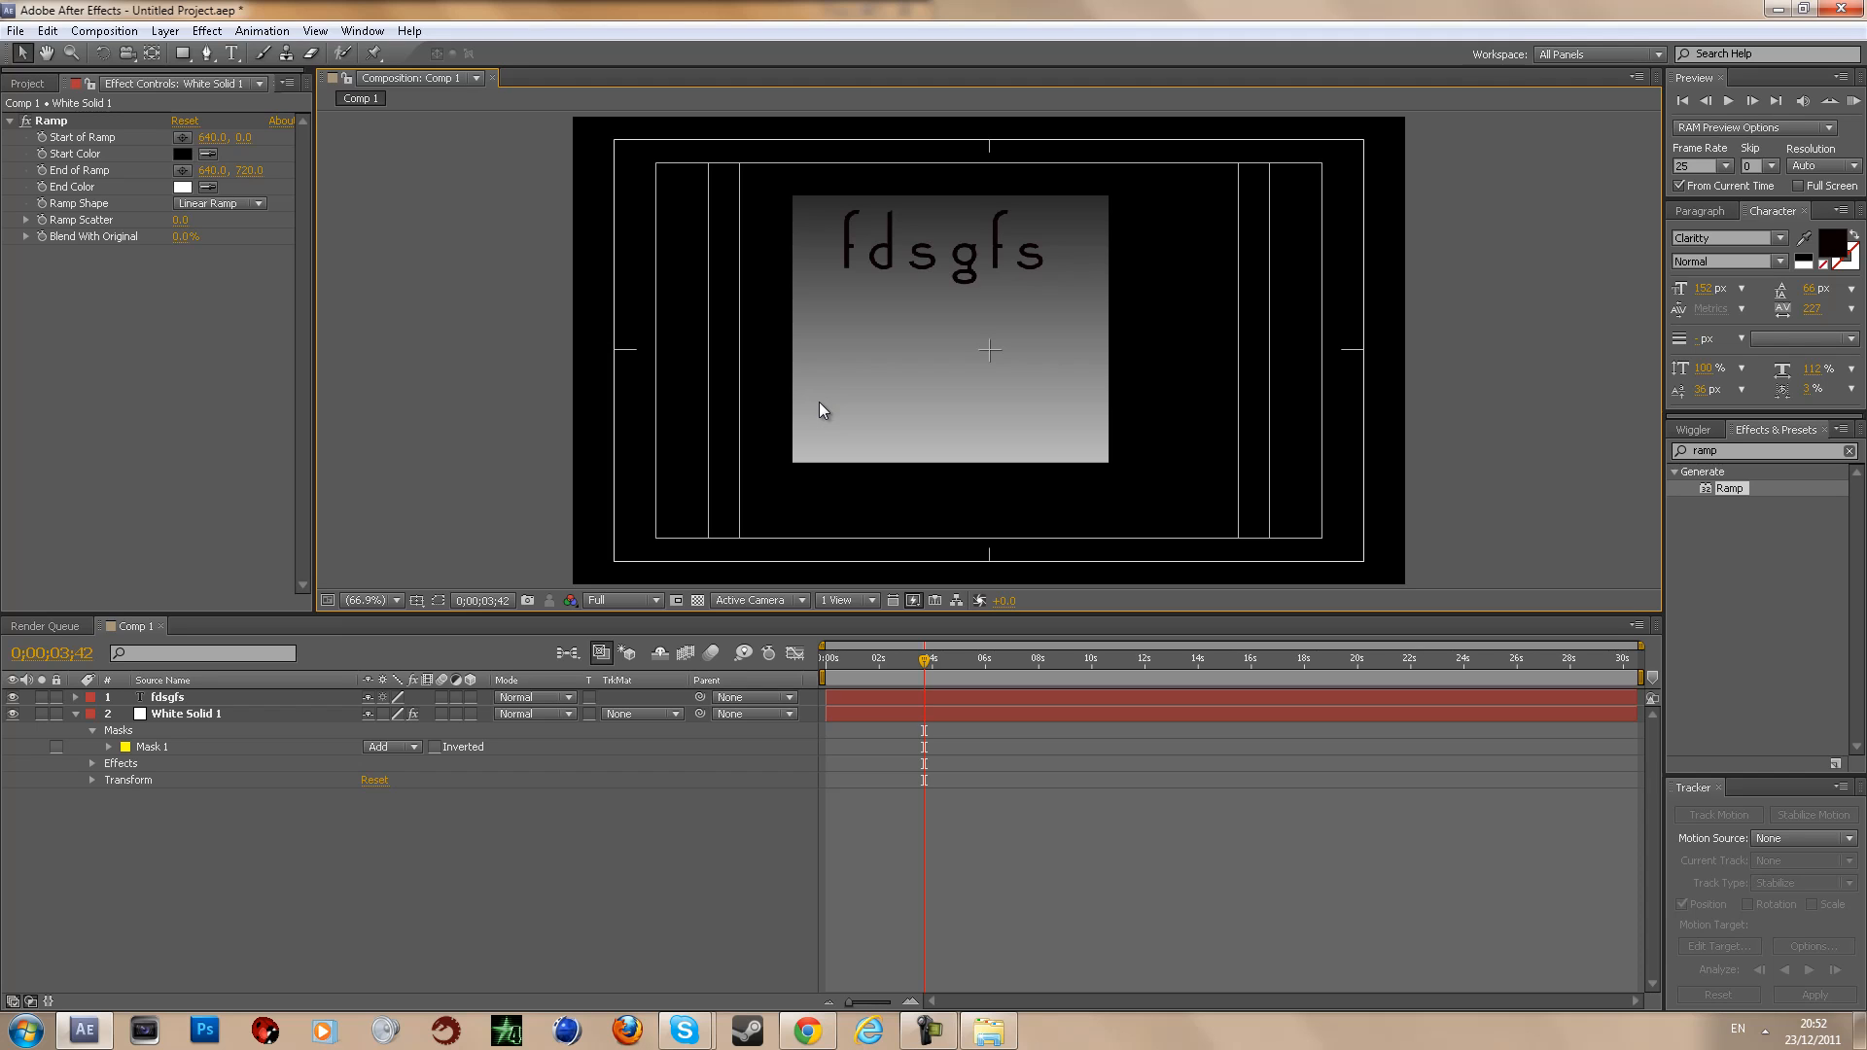
Step: Scrub the current time to 0;00;07;10, select the White Solid 1 layer and bring the time back to 0;00;01;46
left_click_drag(869, 667, 1016, 680)
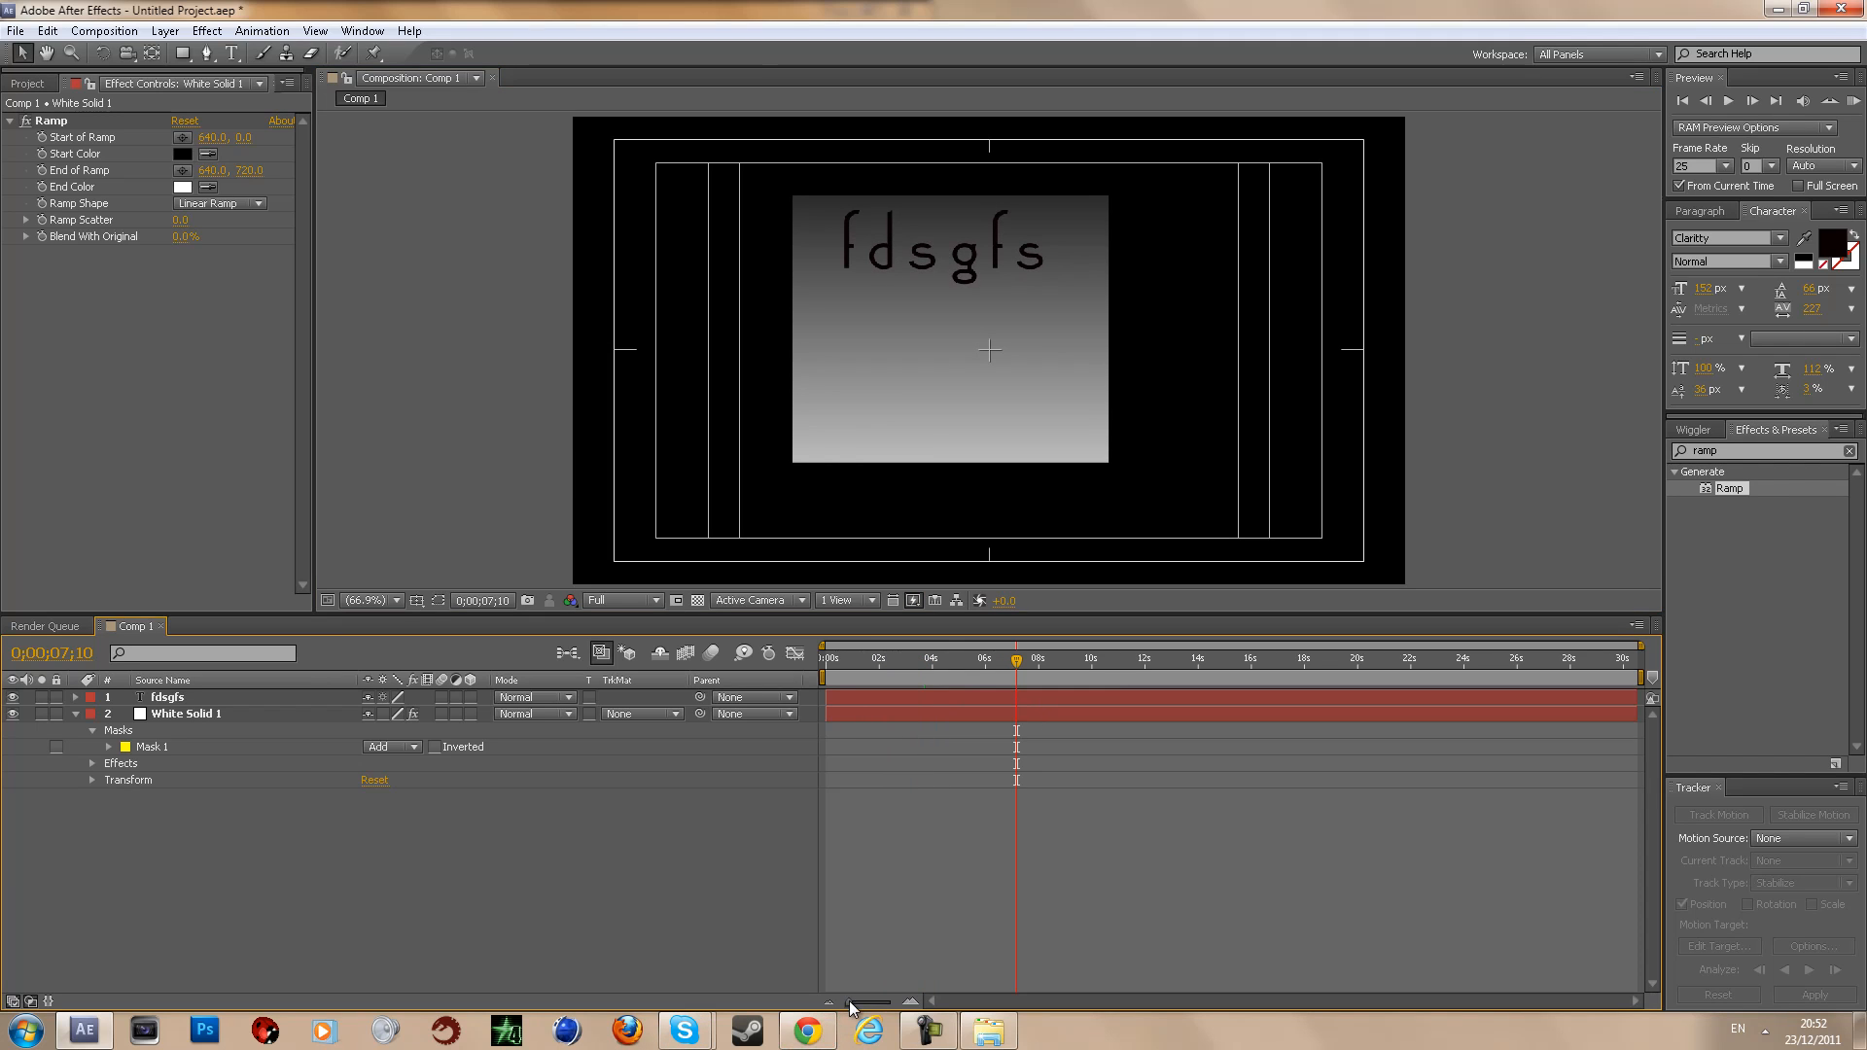
left_click_drag(848, 1002, 861, 1001)
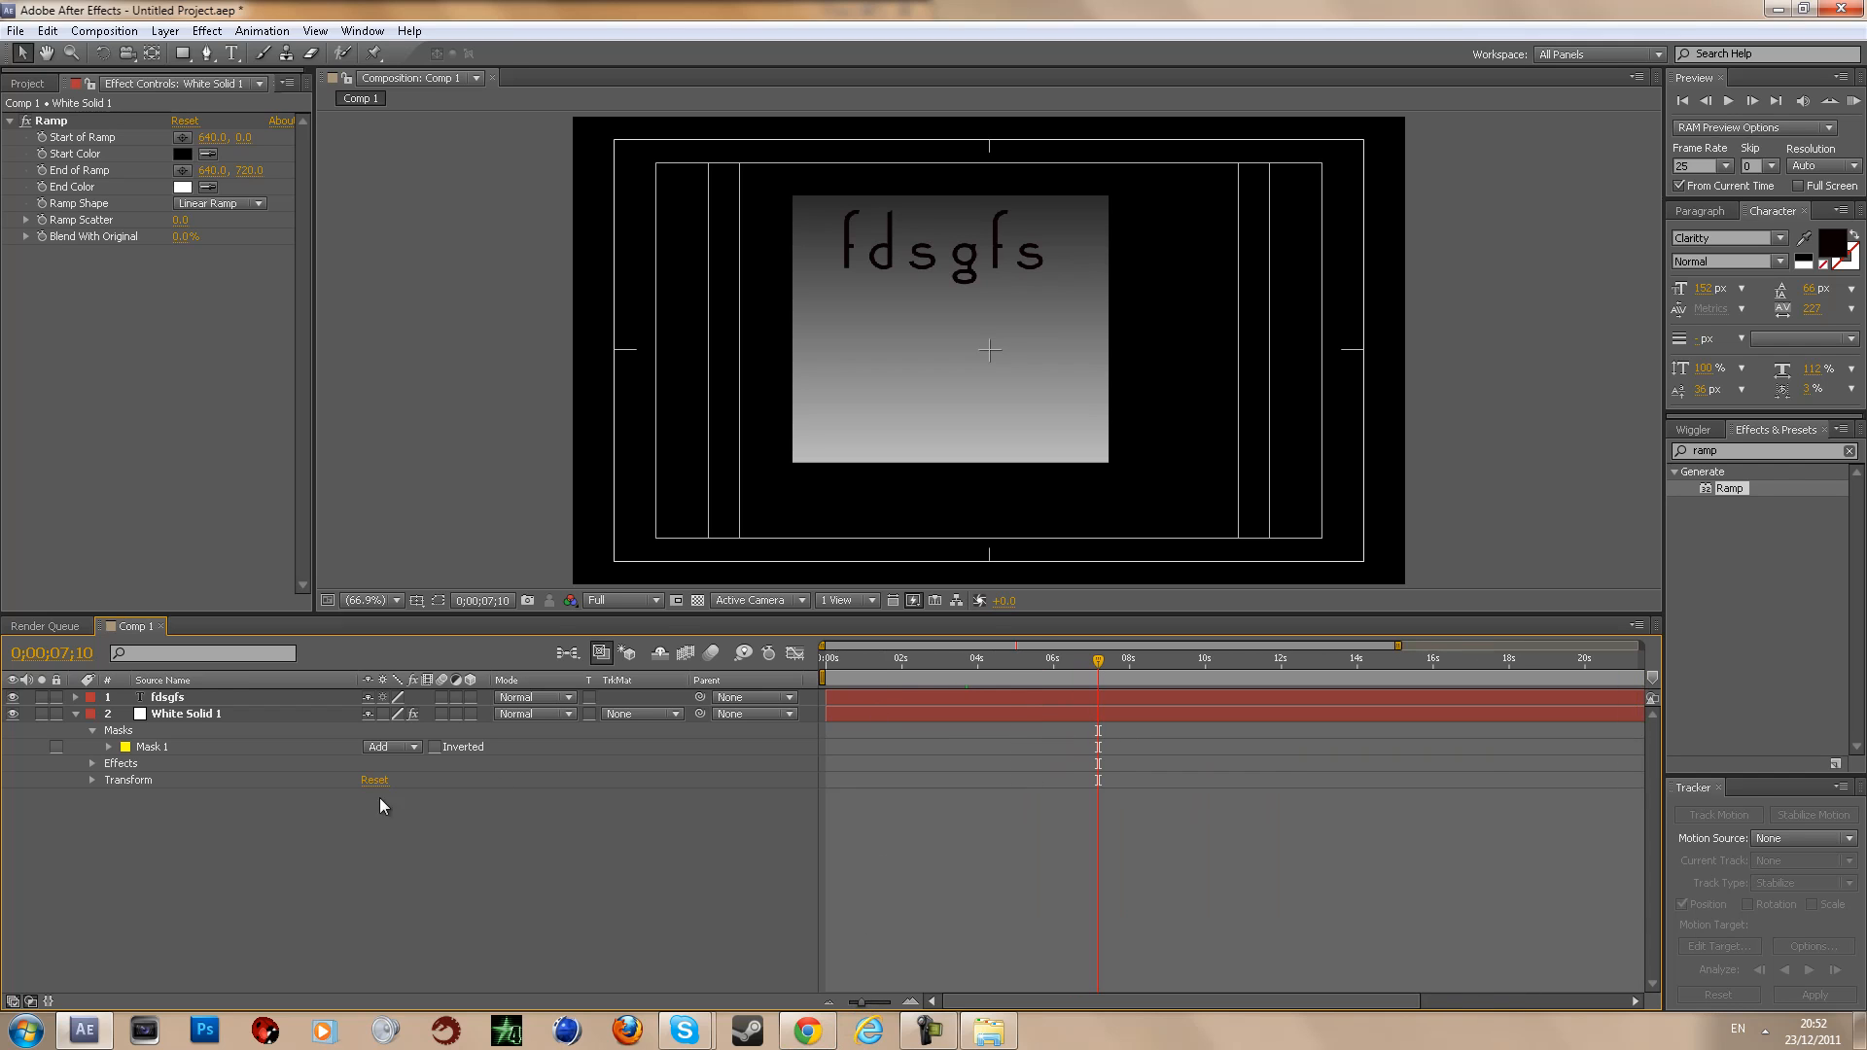
left_click(181, 696)
left_click(188, 716)
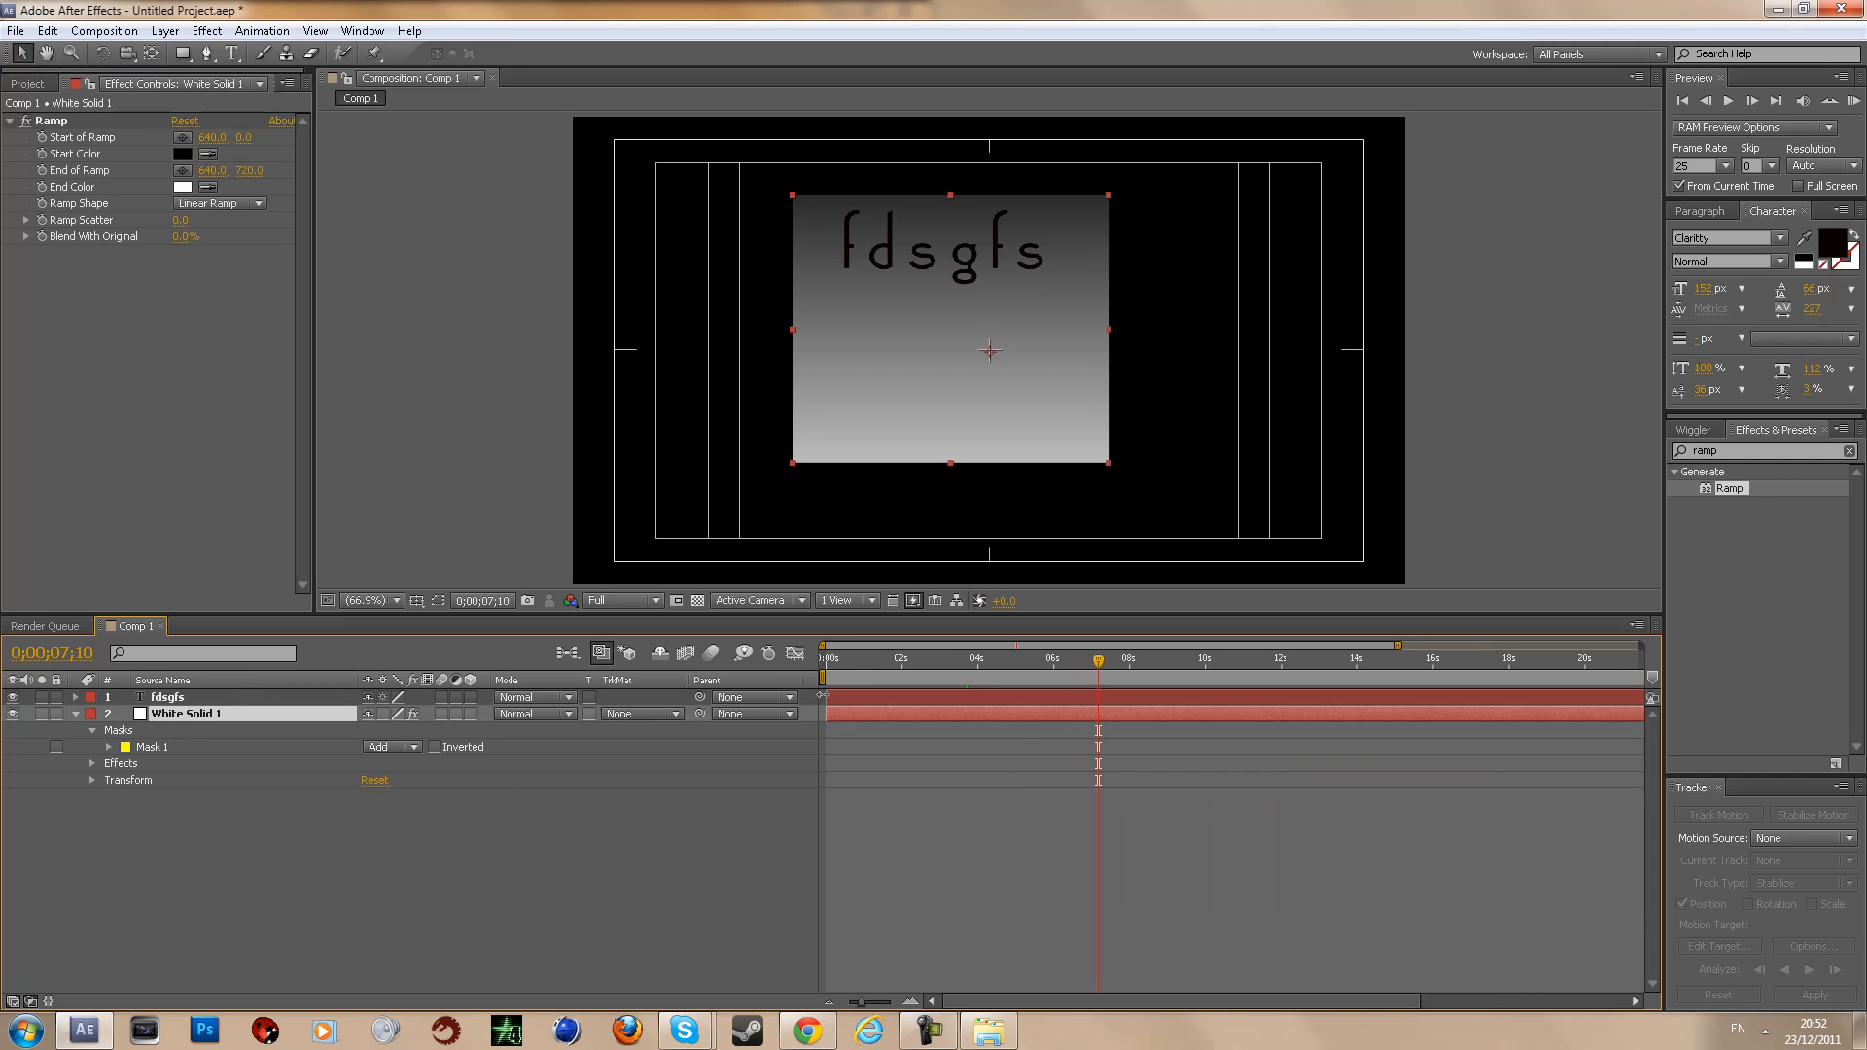
left_click_drag(844, 664, 895, 672)
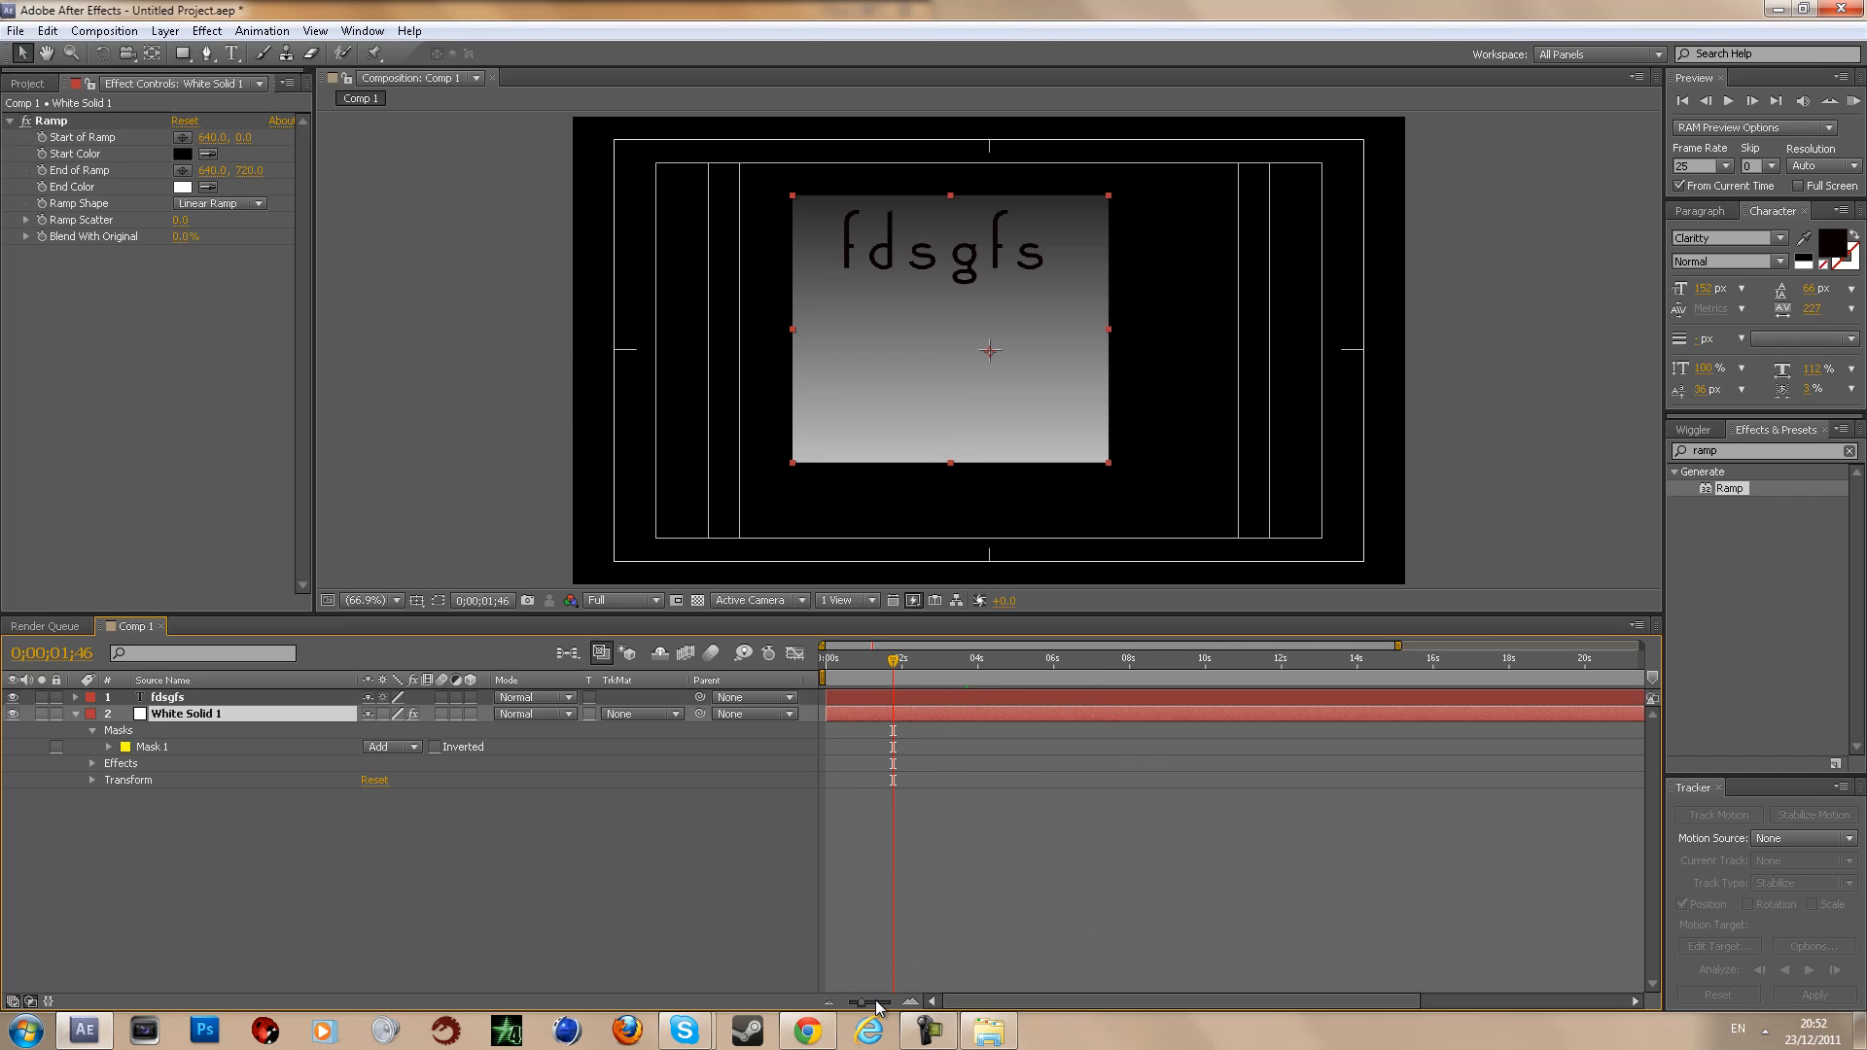
Step: Magnify the timeline to frame level and move the current time to 0;00;01;39
left_click_drag(862, 1004, 874, 1007)
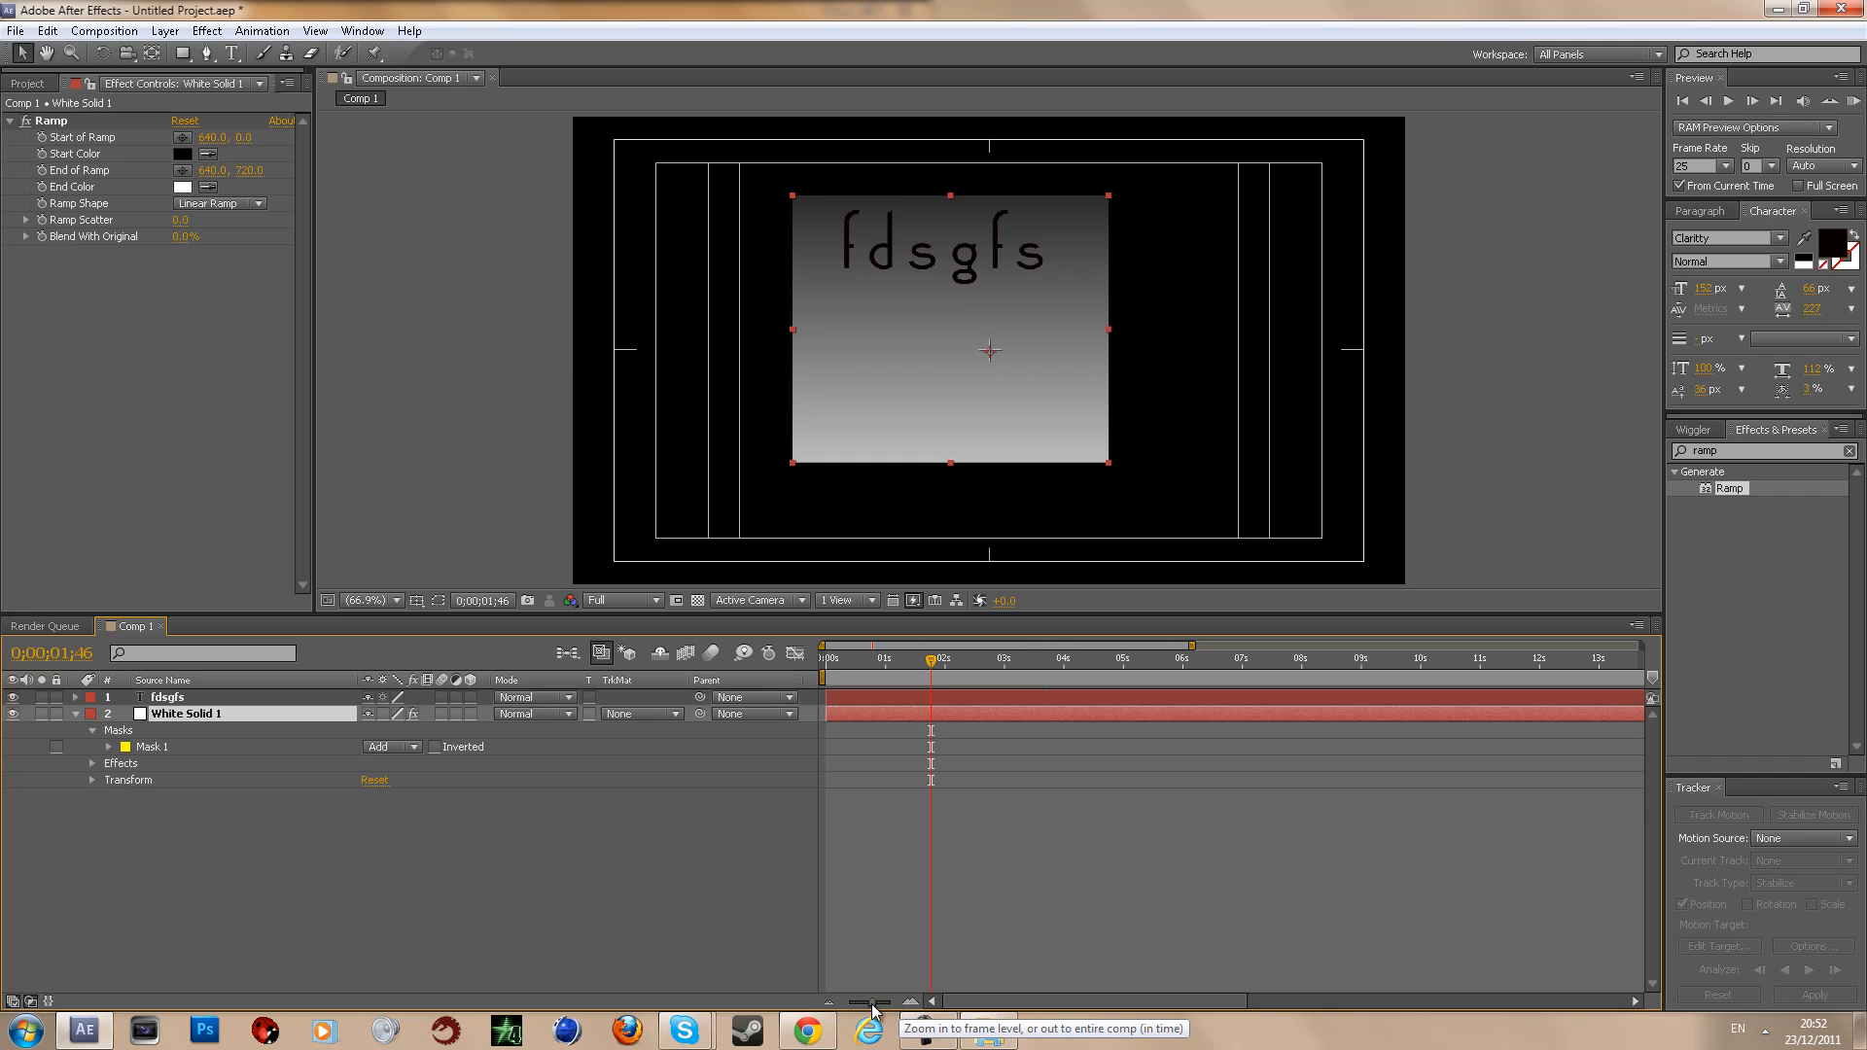
left_click_drag(872, 1003, 893, 1011)
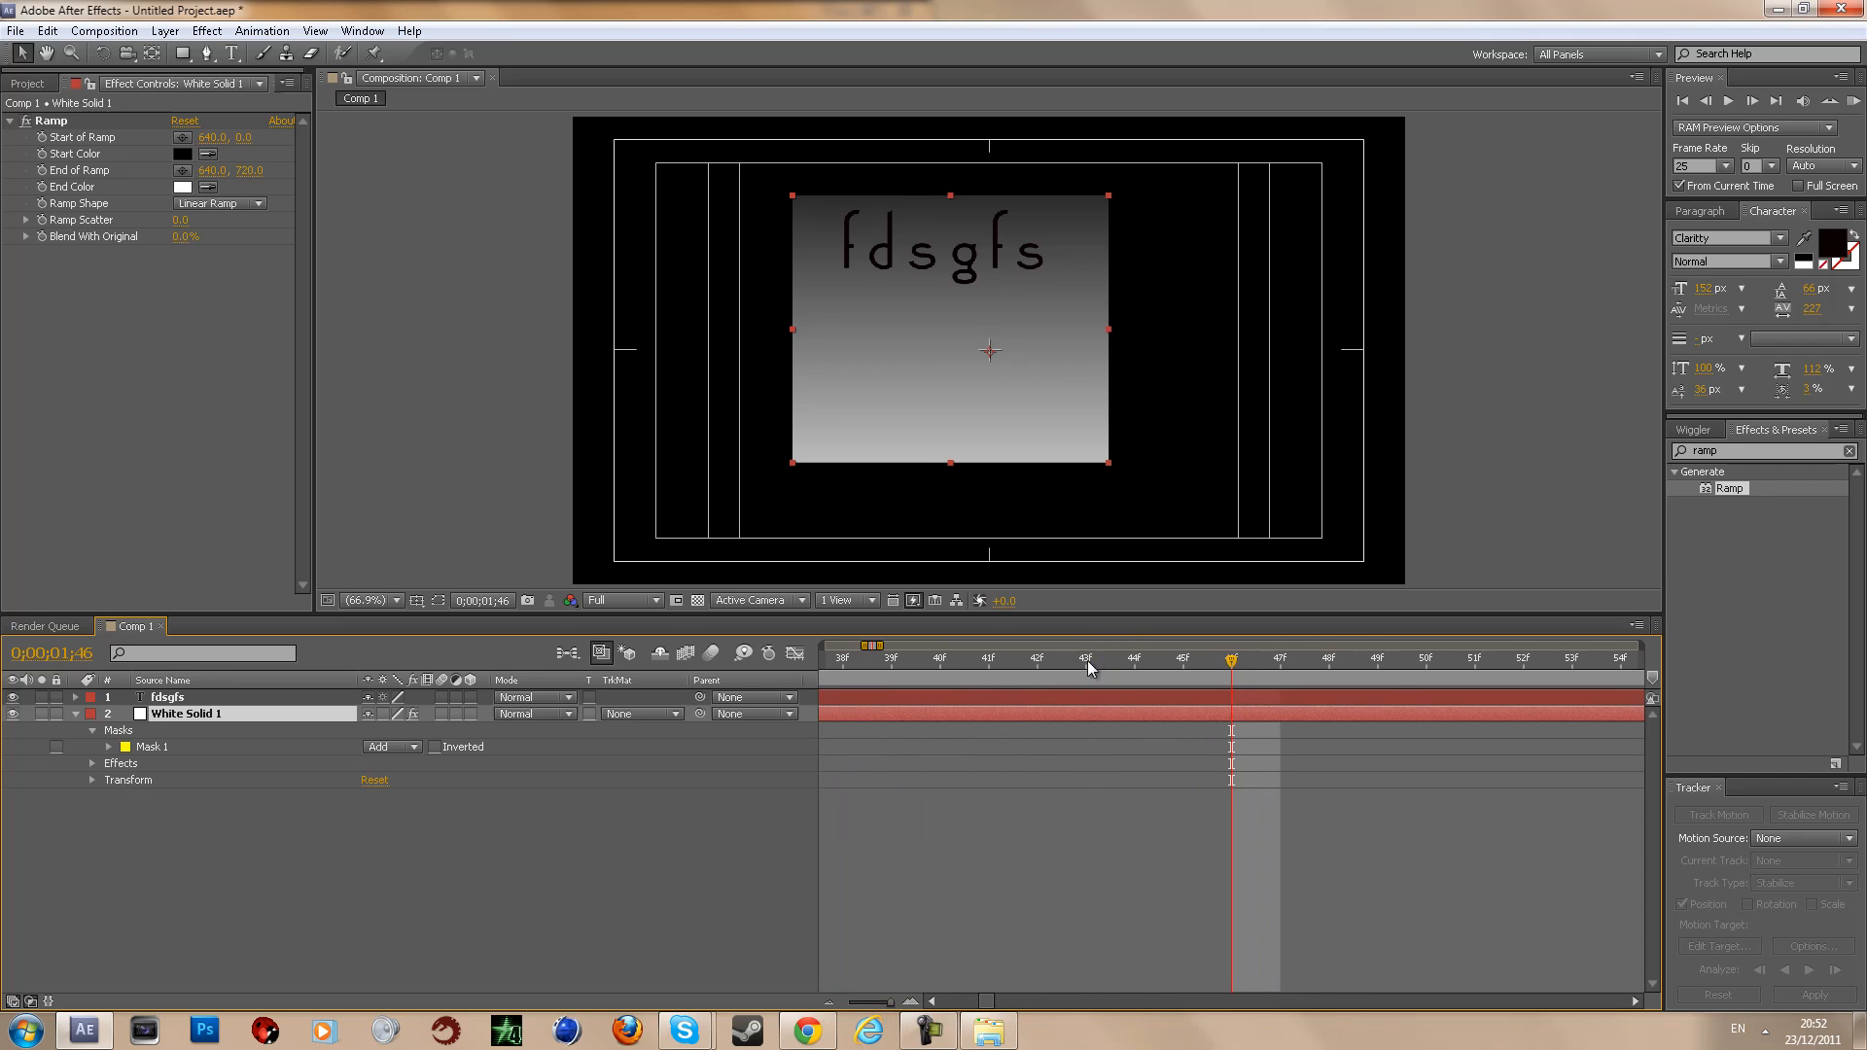
left_click_drag(1089, 668, 892, 684)
left_click_drag(893, 1004, 871, 1007)
Step: Examine the timeline at single-frame scale, then return it to showing the entire composition duration
left_click(914, 1001)
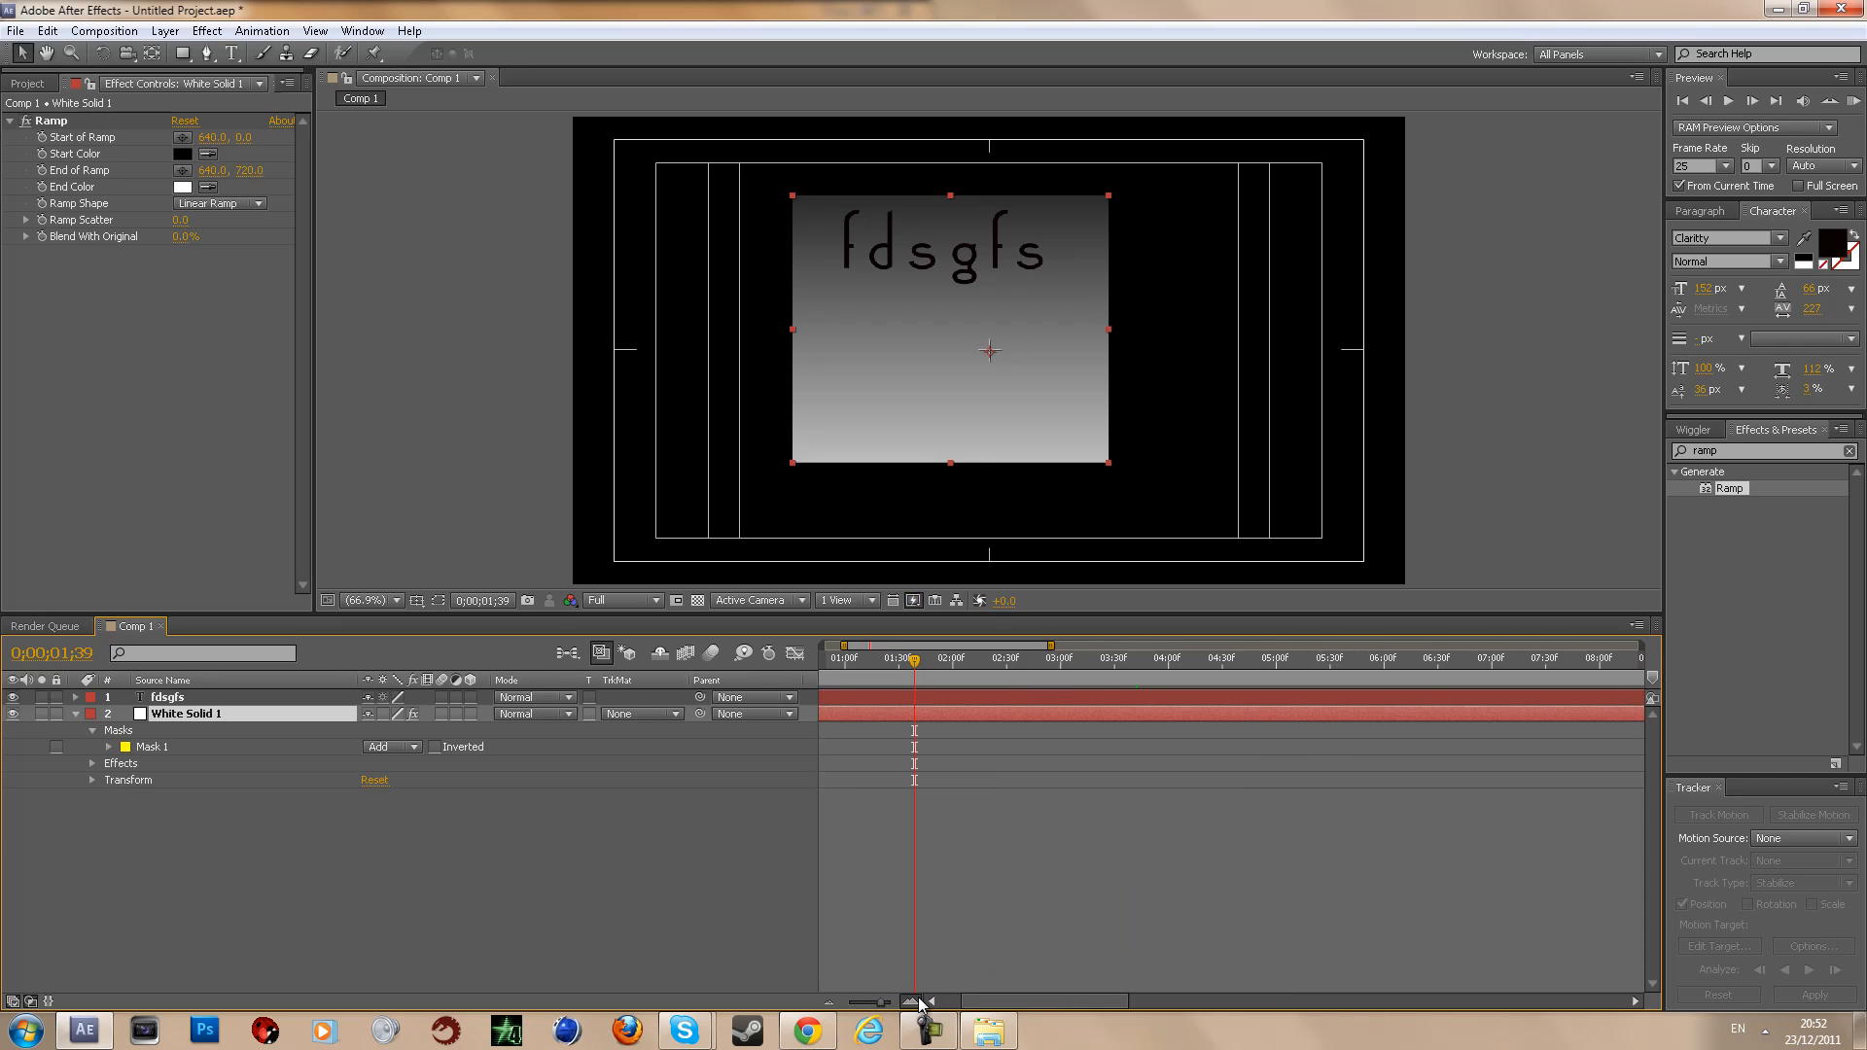
left_click(914, 1001)
left_click(914, 1002)
left_click(915, 1001)
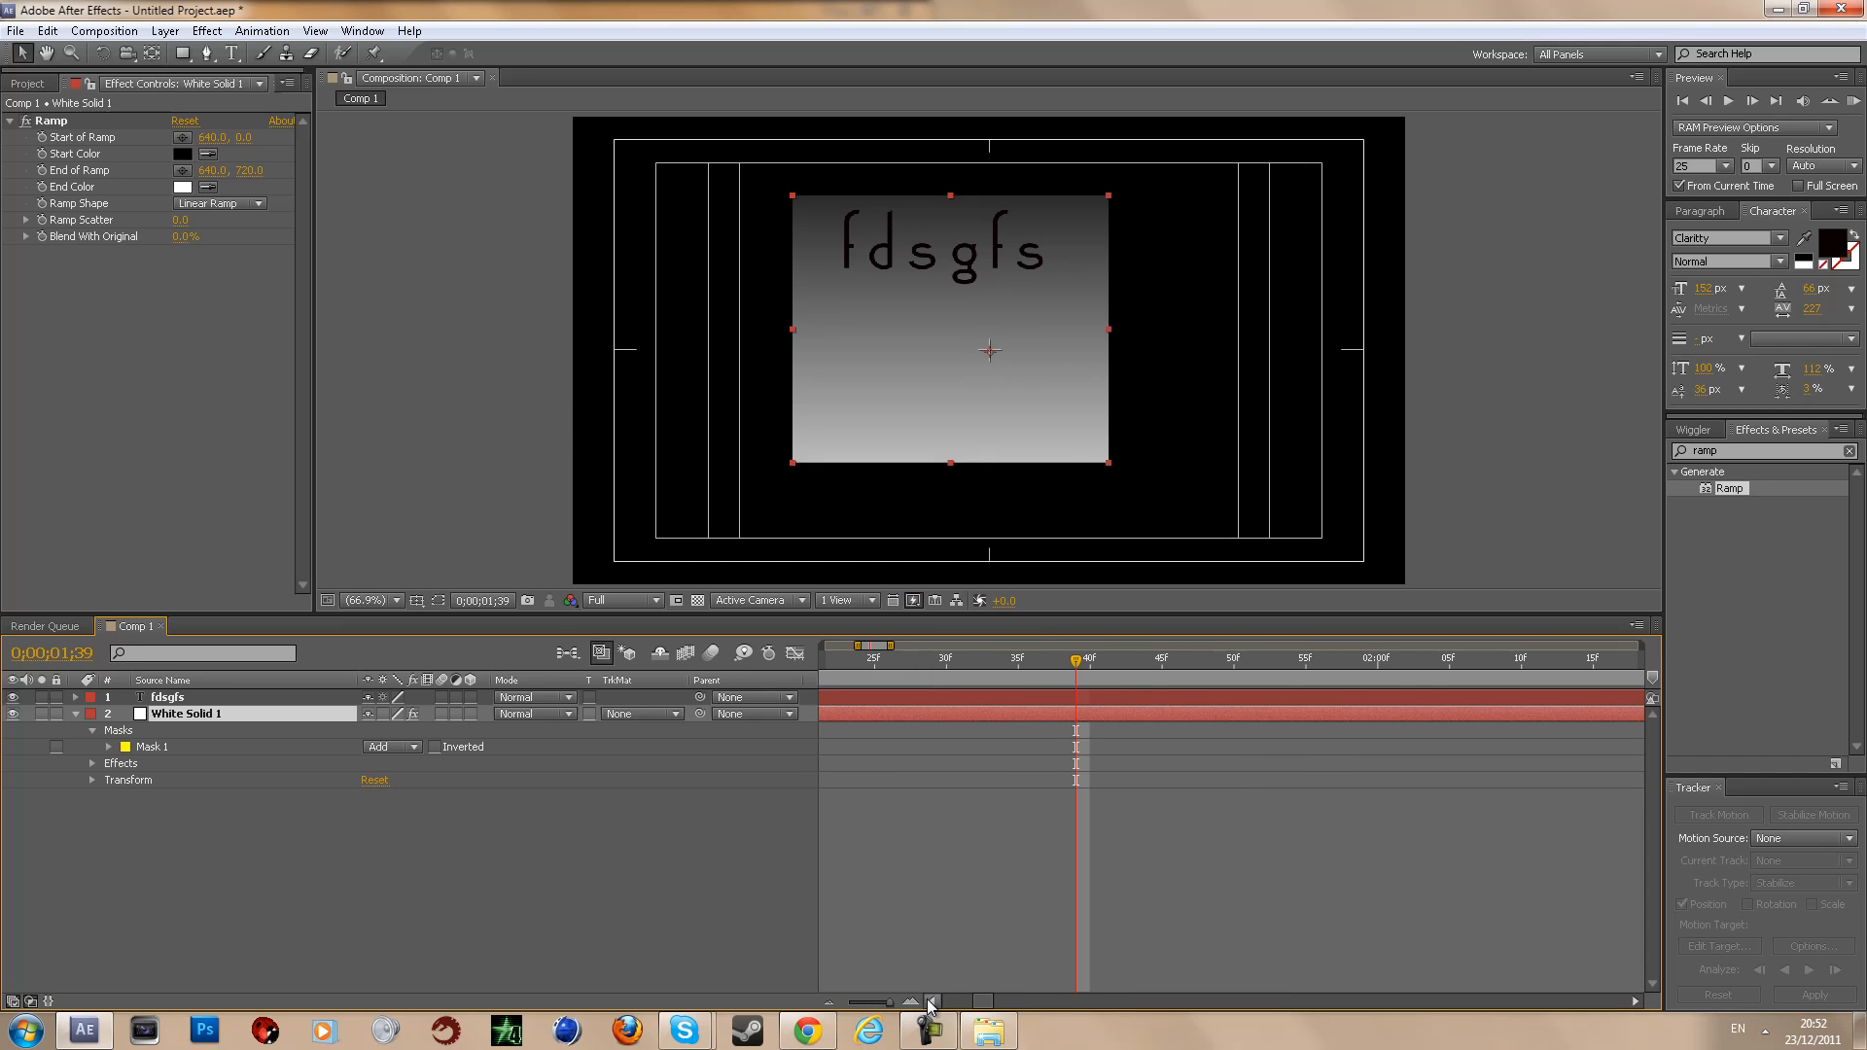
left_click(910, 1001)
left_click(829, 1001)
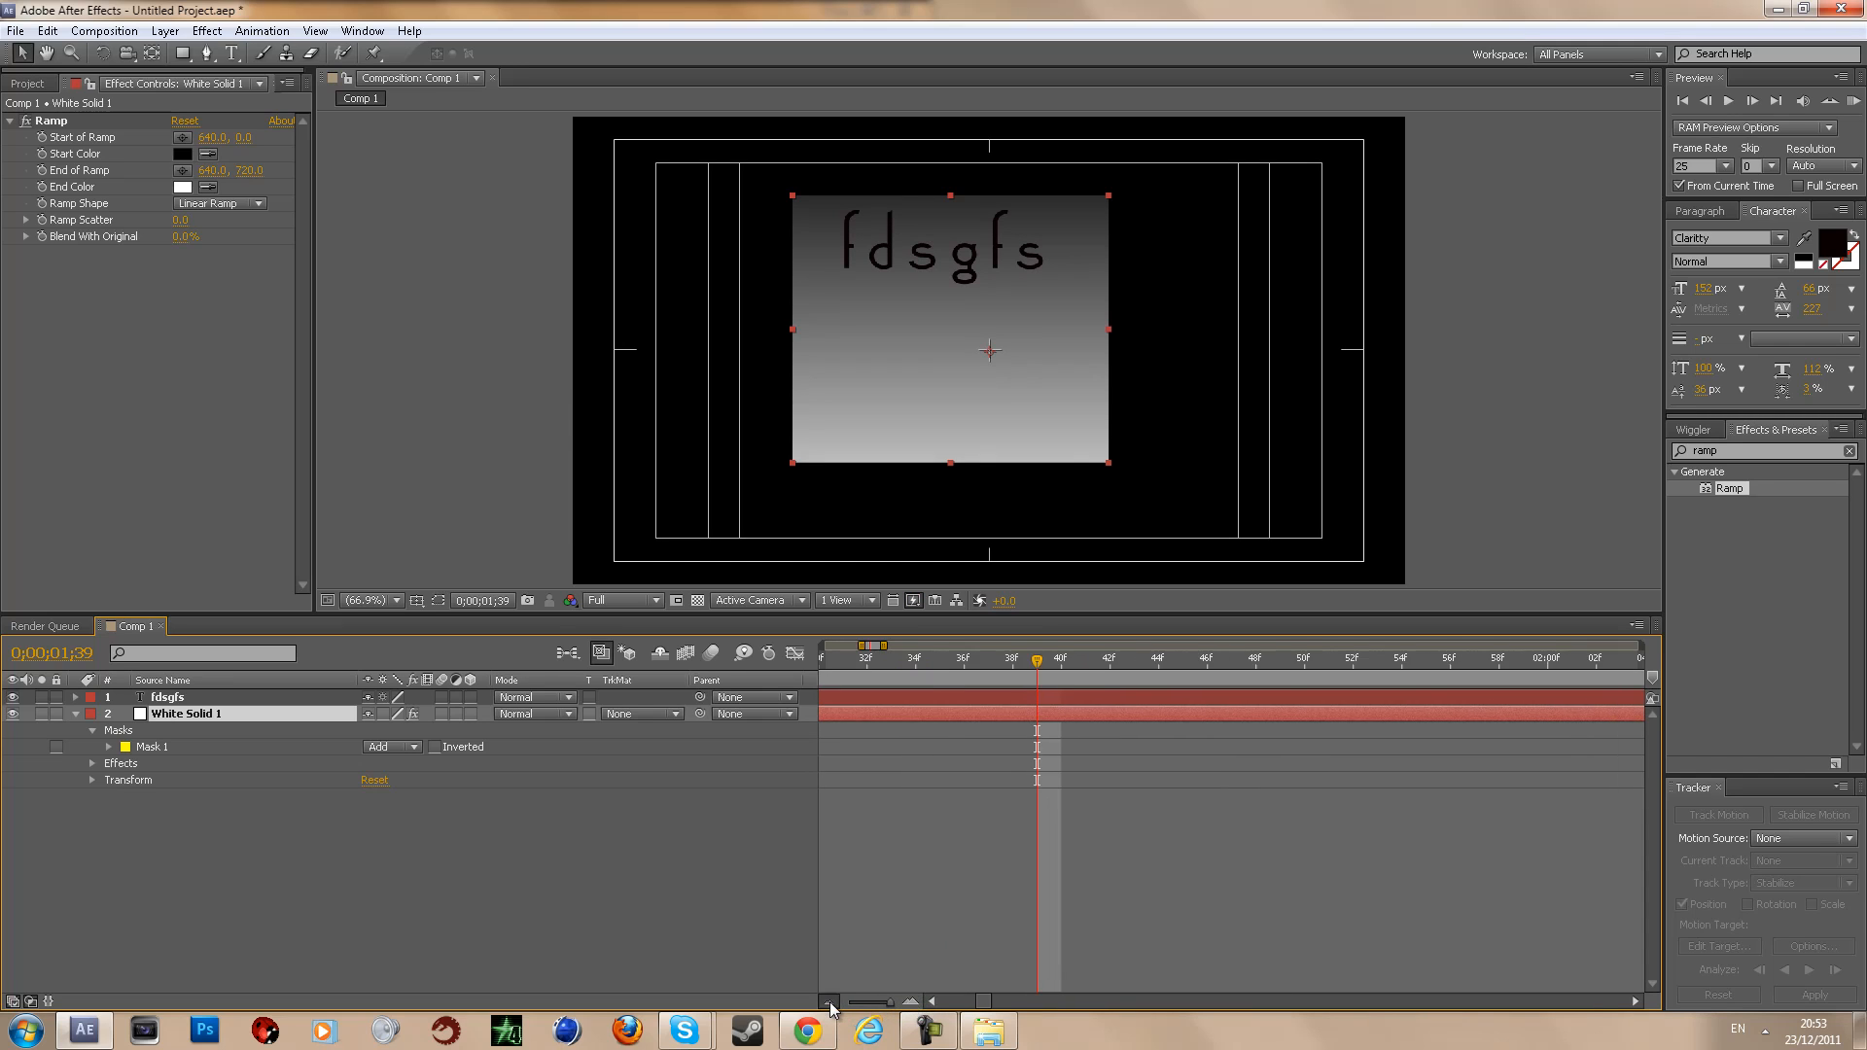
left_click(828, 1001)
left_click(829, 1002)
left_click(828, 1001)
left_click(829, 1002)
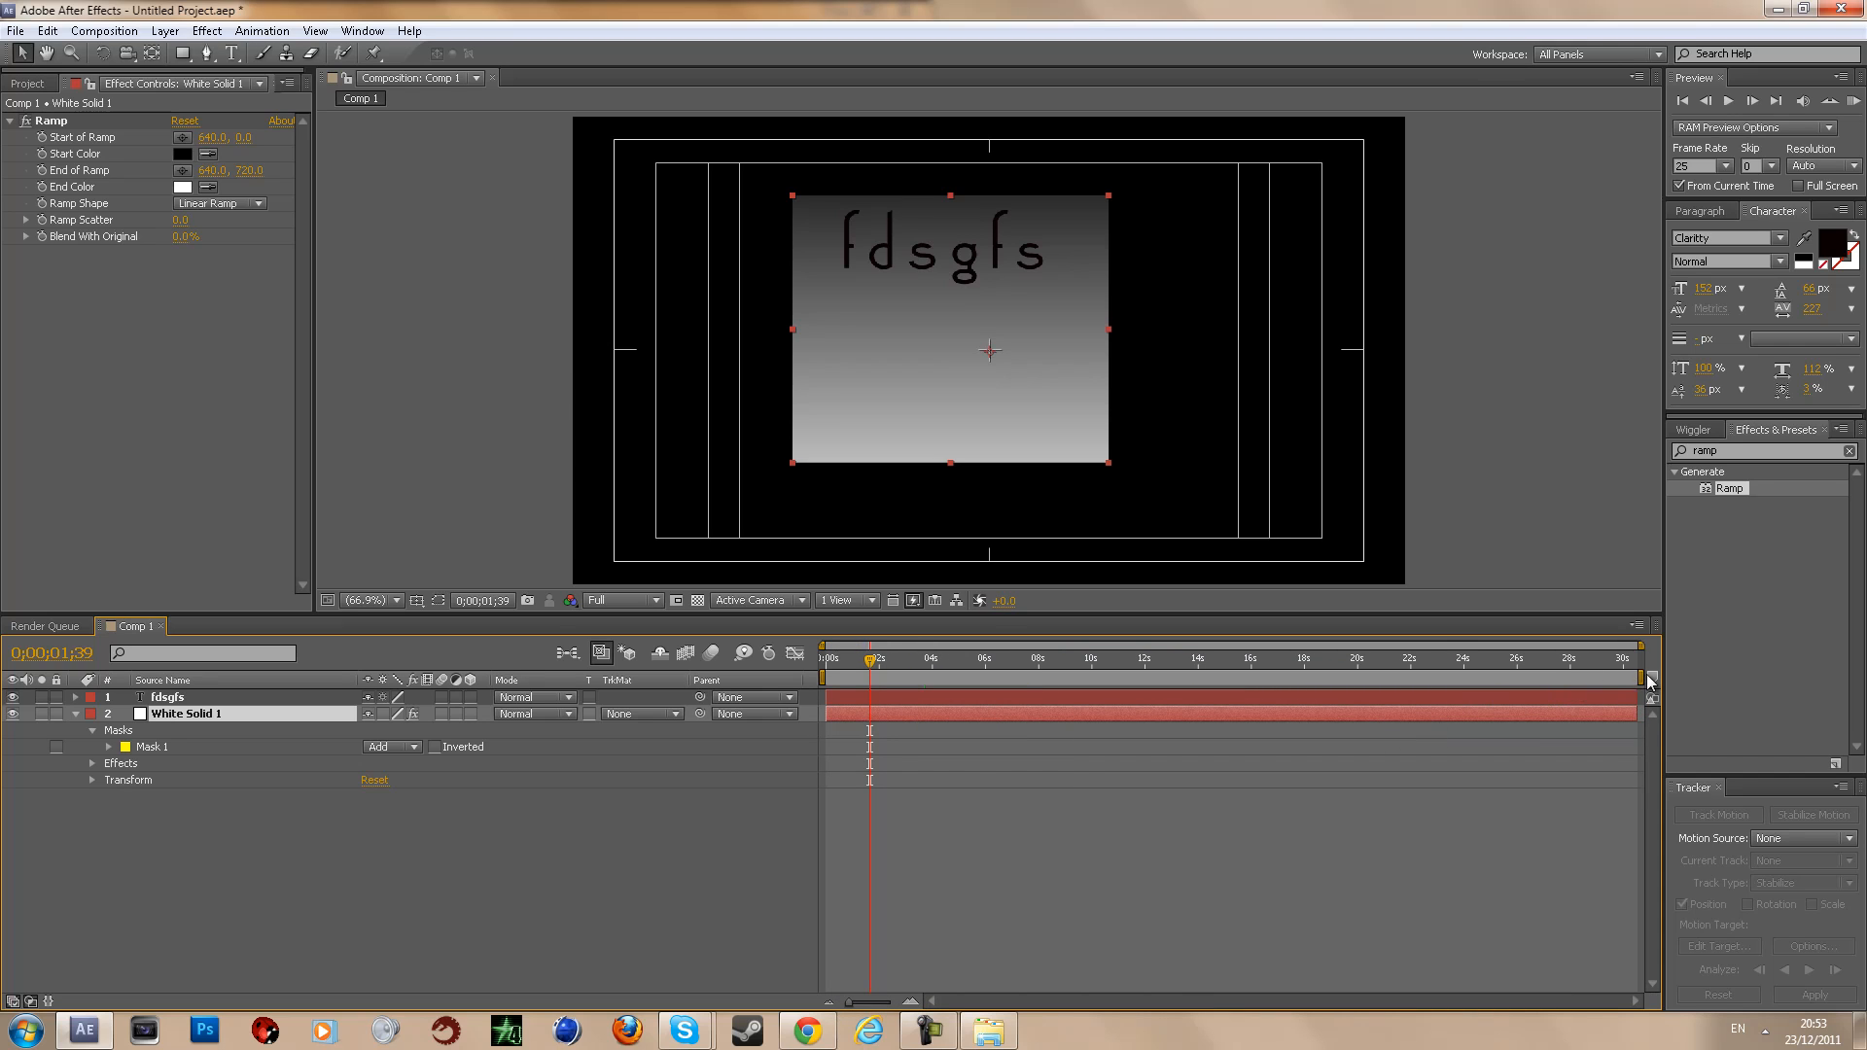
Step: Set the work area to run from about 3 to 9 seconds and deselect the White Solid 1 layer
mouse_move(1641, 678)
left_mouse_down()
mouse_move(846, 675)
mouse_move(1026, 700)
mouse_move(838, 709)
mouse_move(930, 738)
mouse_move(856, 678)
left_mouse_up()
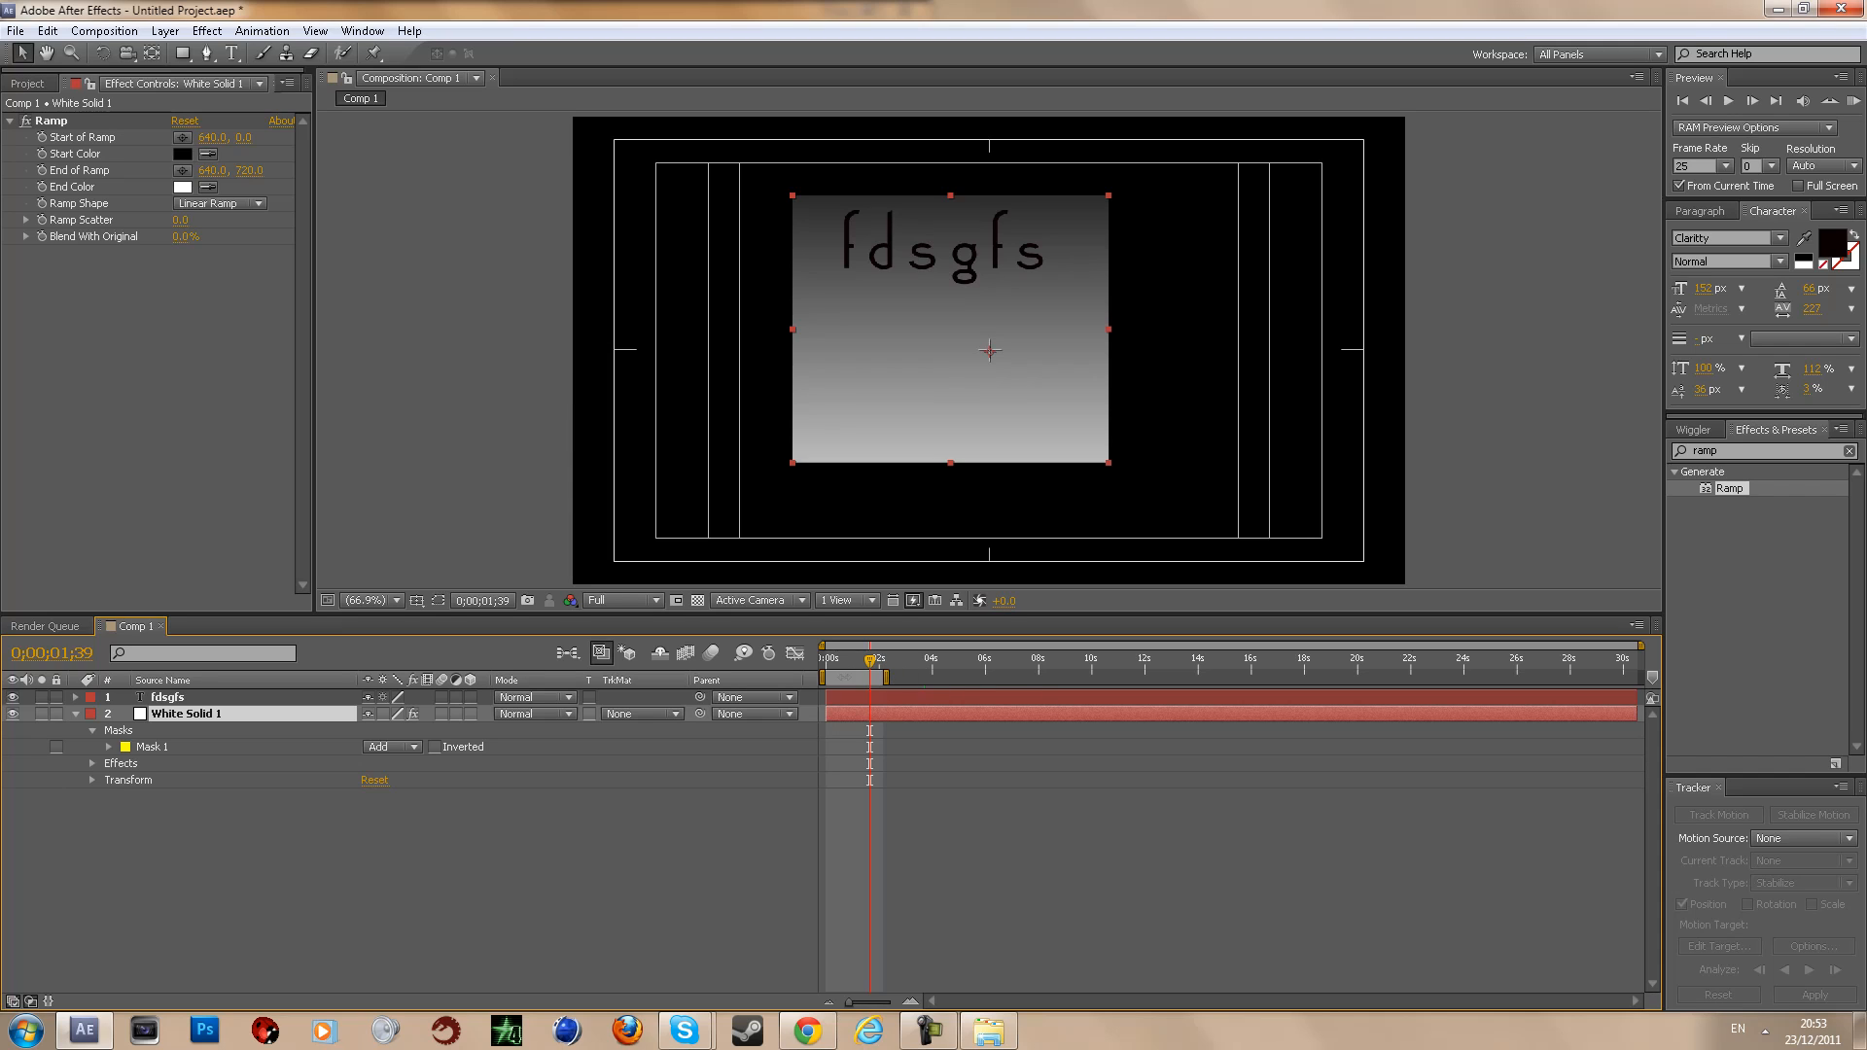
mouse_move(892, 679)
left_mouse_down()
mouse_move(1036, 679)
mouse_move(909, 678)
left_mouse_up()
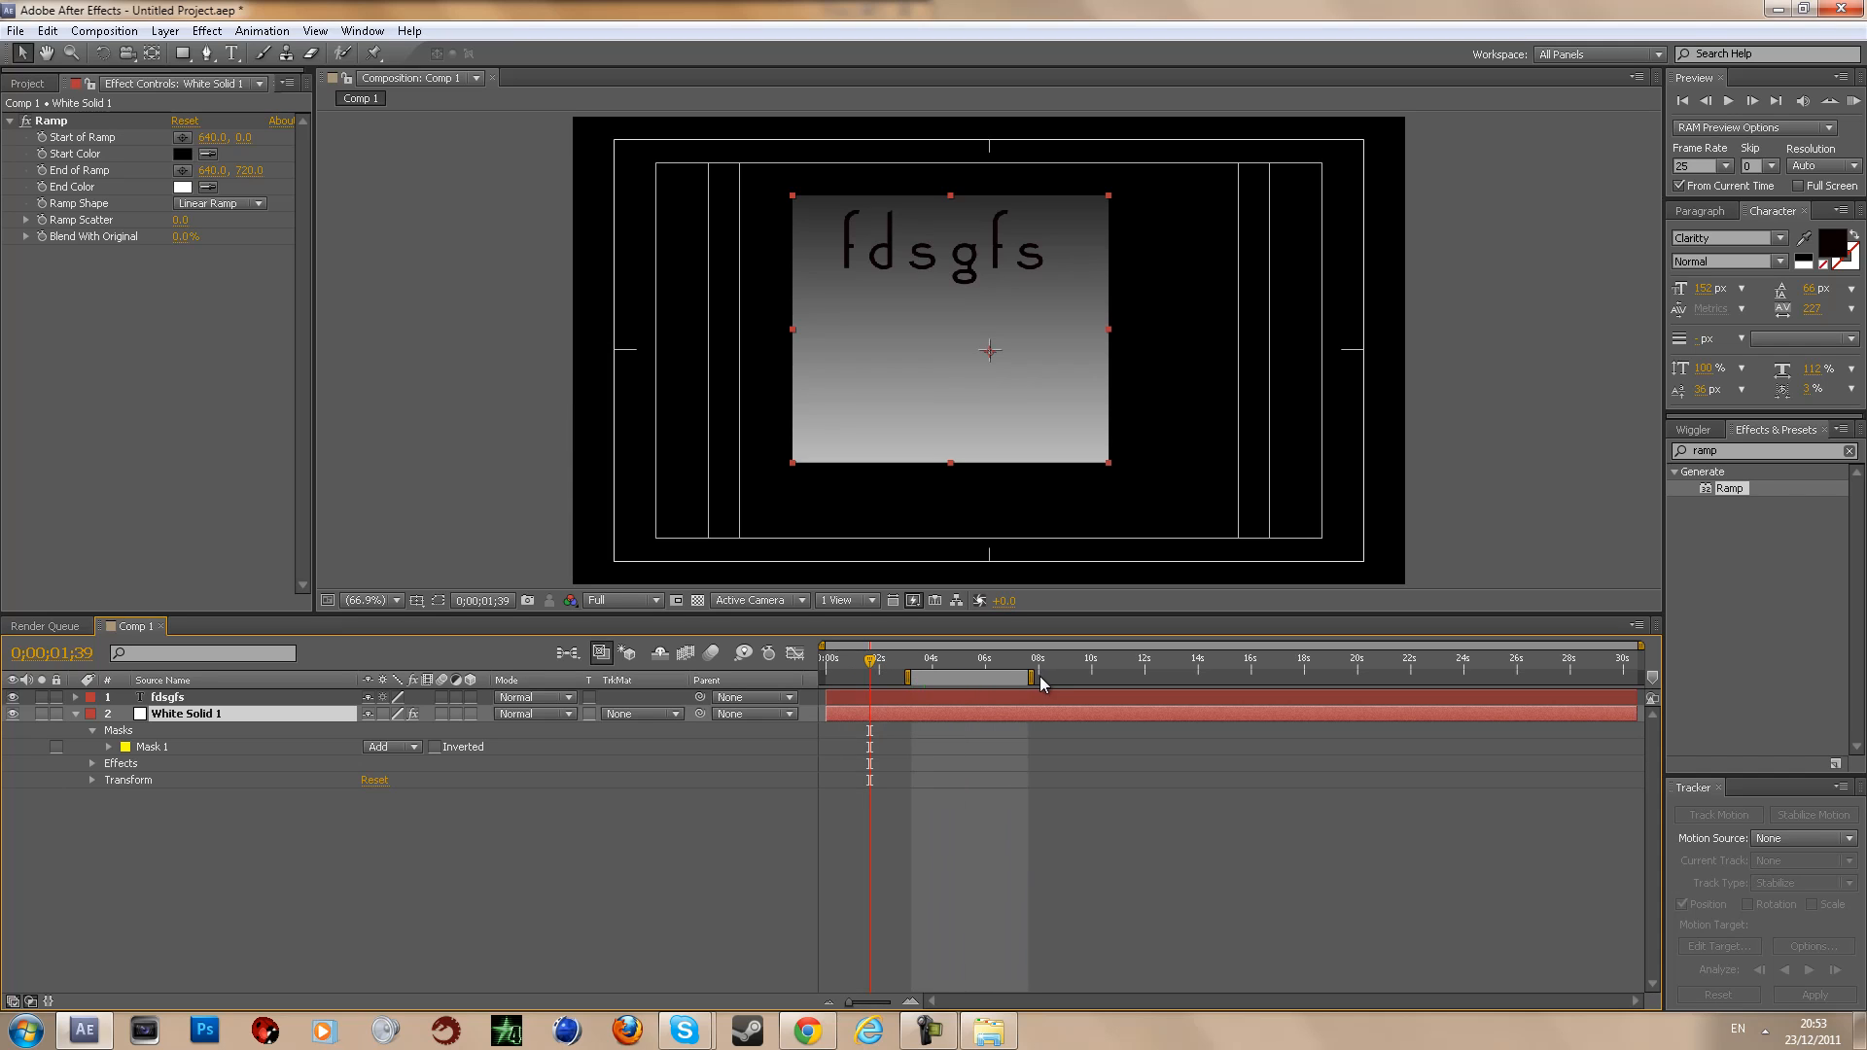
left_click_drag(1031, 678, 1062, 678)
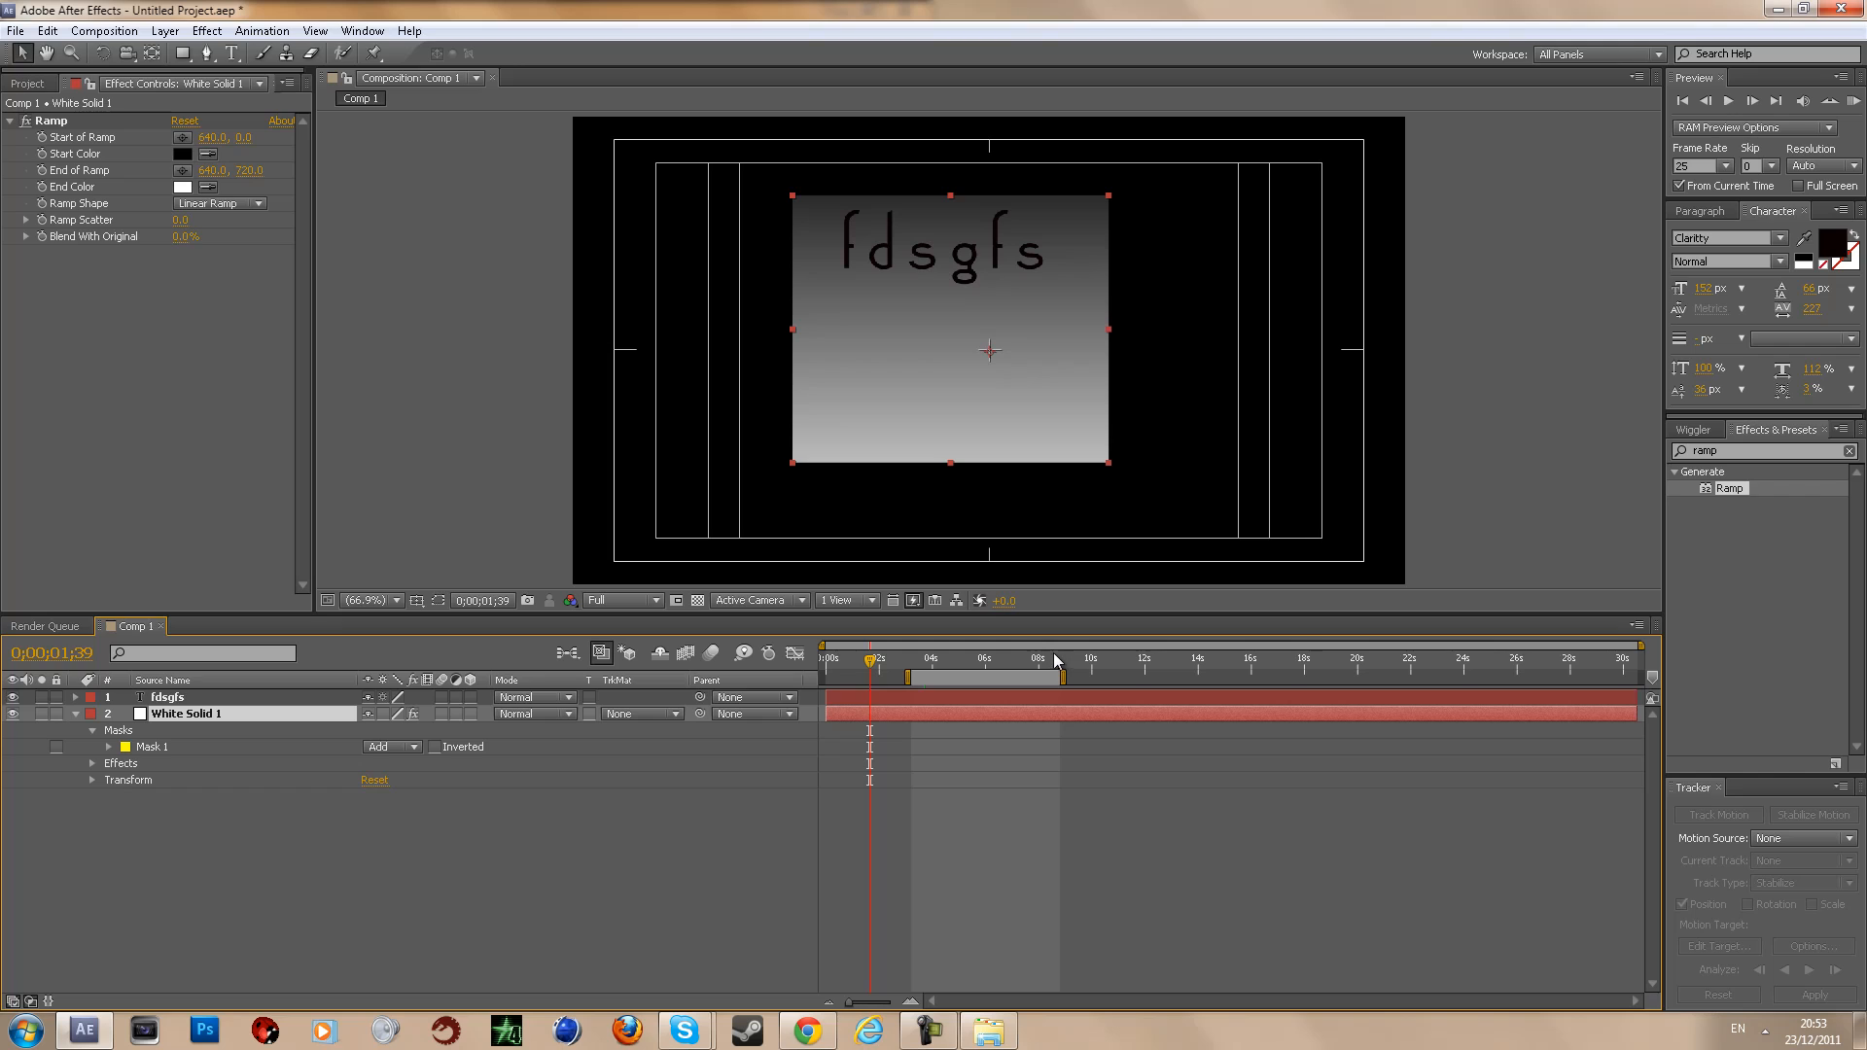
left_click(503, 371)
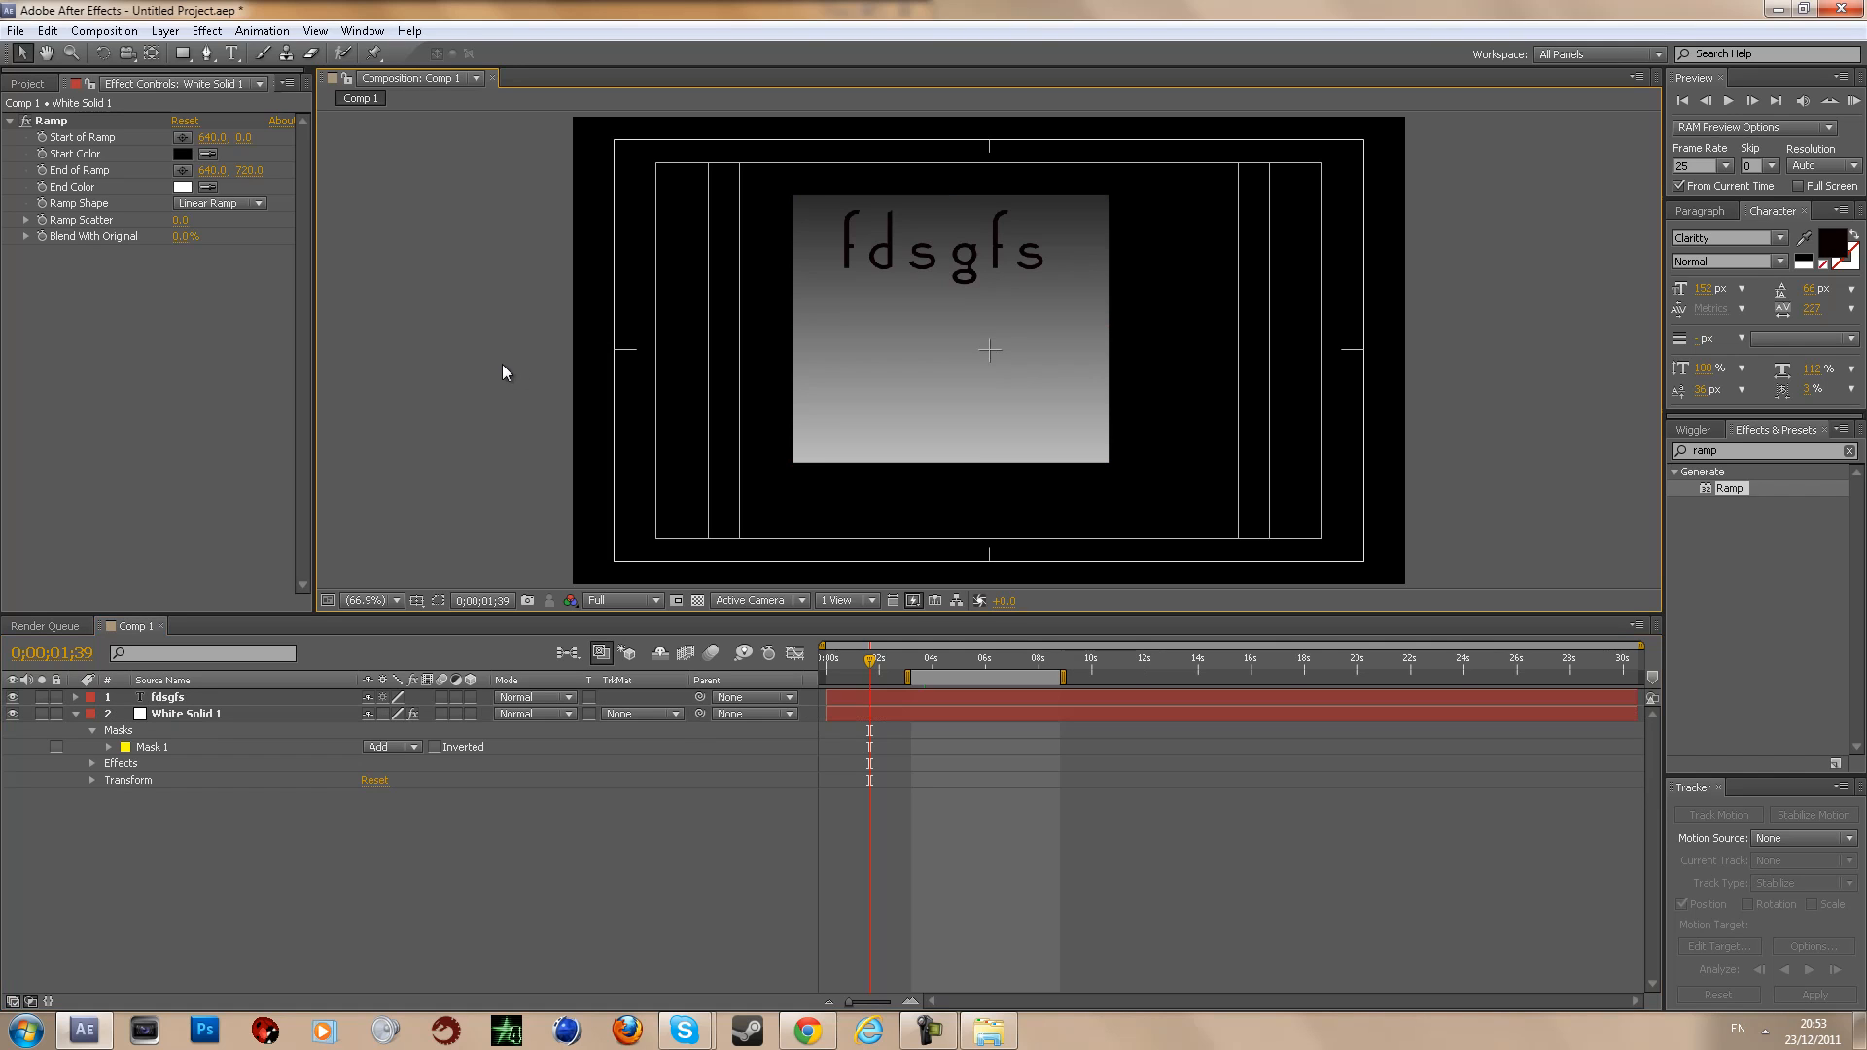